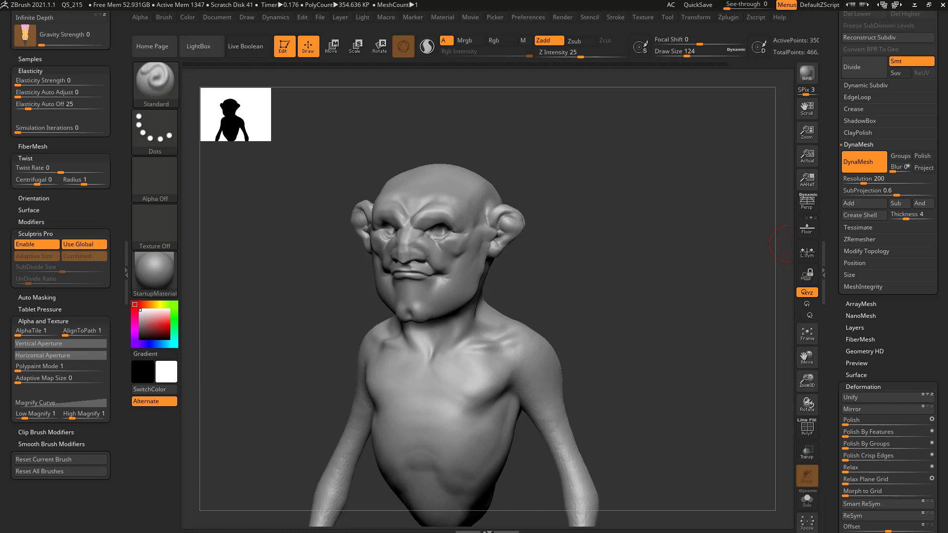
Remove the docked Stroke and Brush palettes from the tray, and collapse and reopen the tray.
{"action": "left_click_drag", "start_coordinate": [112, 92], "coordinate": [111, 249]}
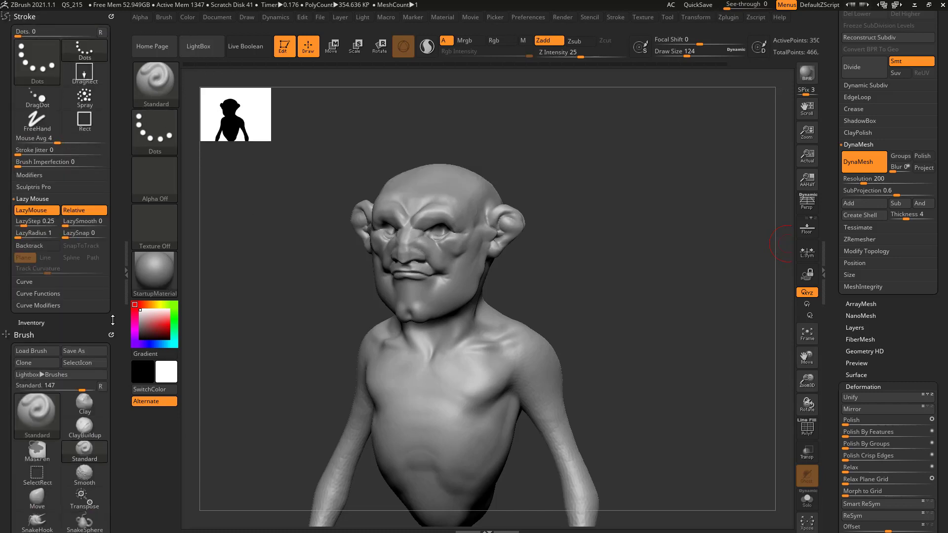
{"action": "left_click", "coordinate": [111, 15]}
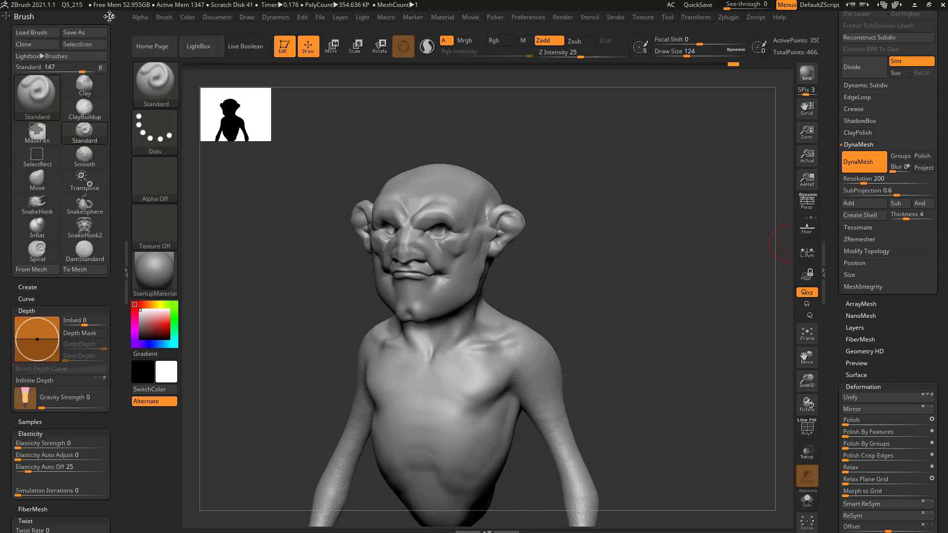
{"action": "left_click", "coordinate": [111, 15]}
{"action": "left_click", "coordinate": [123, 196]}
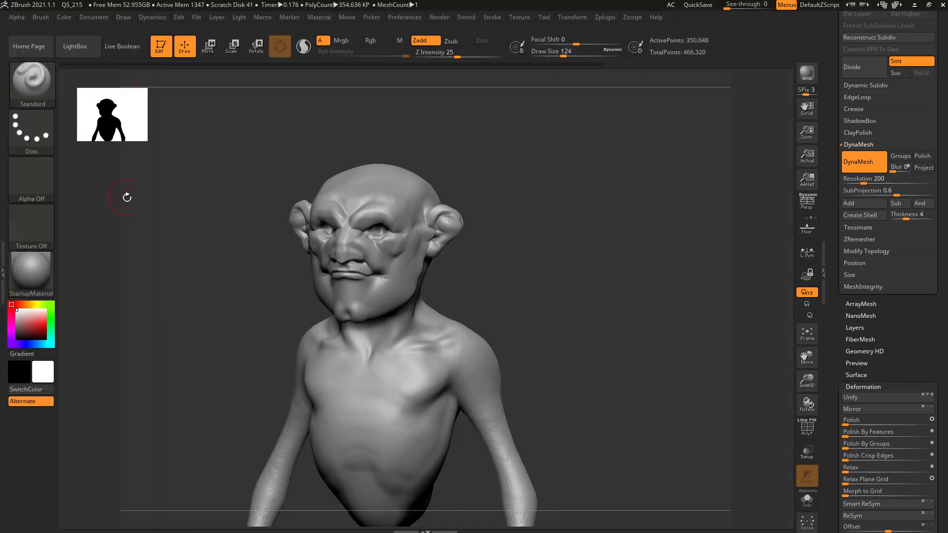
{"action": "left_click", "coordinate": [6, 232]}
Dock the Stroke and Brush palettes in the empty tray.
{"action": "left_click", "coordinate": [615, 17]}
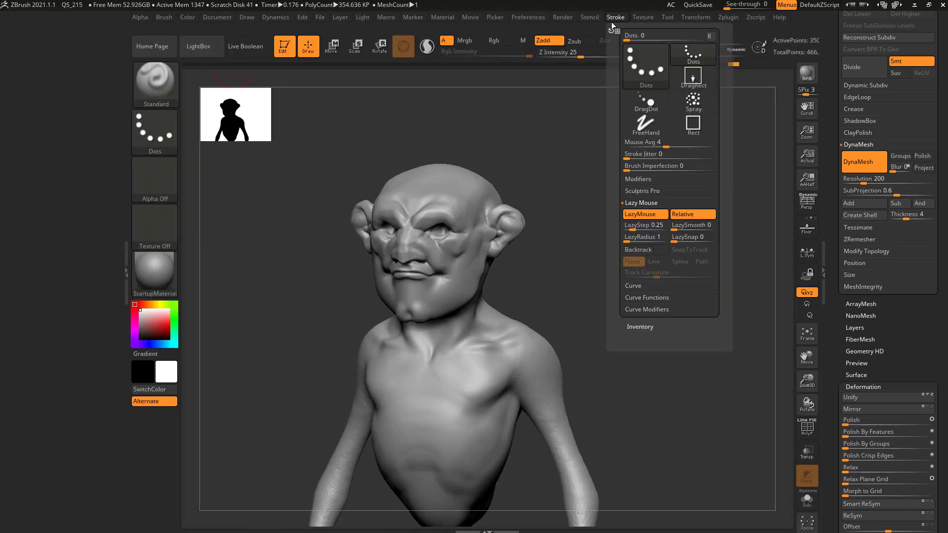
{"action": "mouse_move", "coordinate": [609, 30]}
{"action": "left_mouse_down"}
{"action": "mouse_move", "coordinate": [244, 112]}
{"action": "mouse_move", "coordinate": [148, 217]}
{"action": "left_mouse_up"}
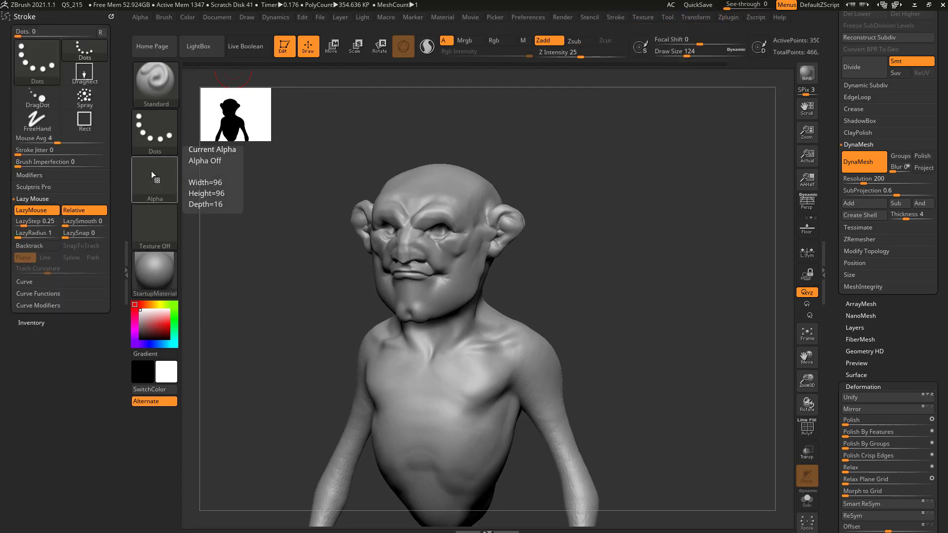
{"action": "left_click", "coordinate": [163, 17]}
{"action": "mouse_move", "coordinate": [161, 31]}
{"action": "left_mouse_down"}
{"action": "mouse_move", "coordinate": [57, 353]}
{"action": "mouse_move", "coordinate": [38, 169]}
{"action": "left_mouse_up"}
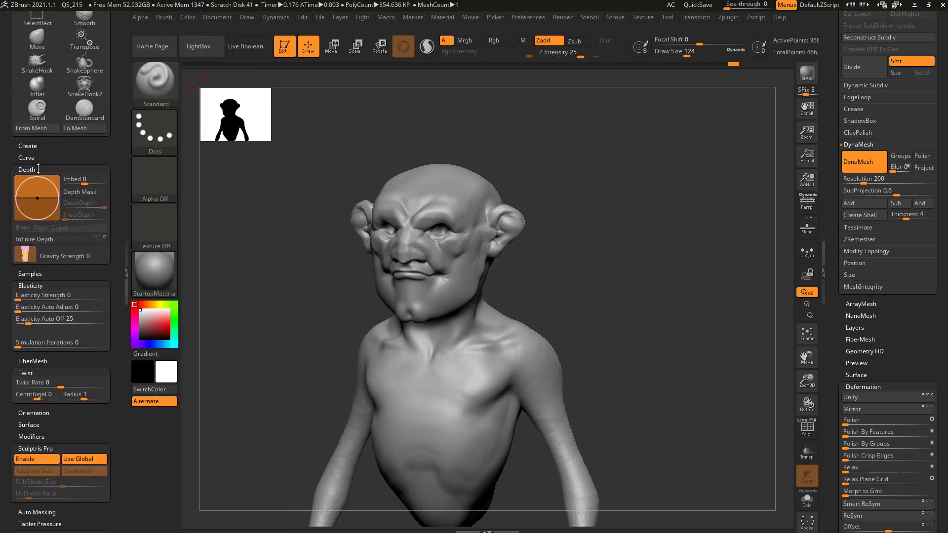
Collapse the Depth, Elasticity, Twist, Sculptris Pro, and Alpha and Texture brush sections, plus the Lazy Mouse stroke section.
{"action": "left_click", "coordinate": [38, 169]}
{"action": "left_click", "coordinate": [34, 193]}
{"action": "left_click", "coordinate": [37, 218]}
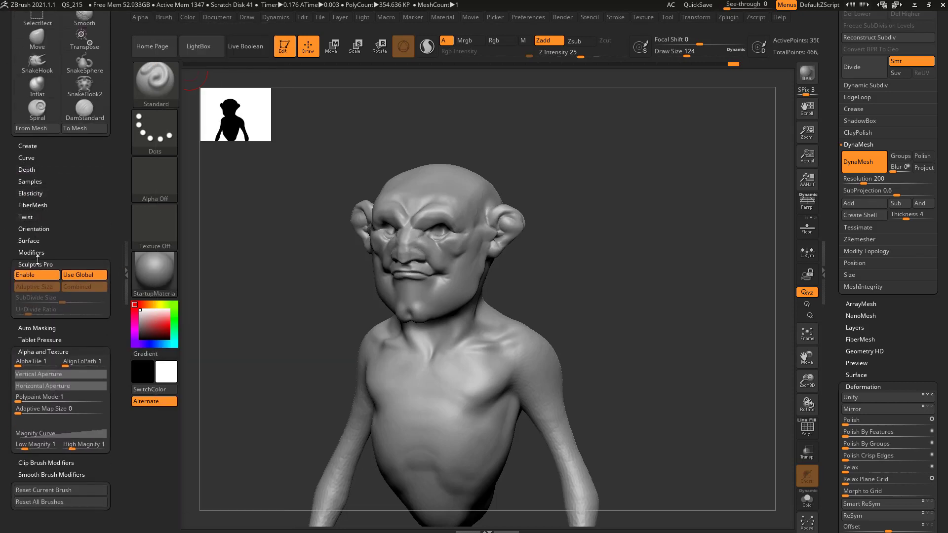
{"action": "left_click", "coordinate": [38, 263]}
{"action": "left_click", "coordinate": [40, 299]}
{"action": "left_click_drag", "start_coordinate": [88, 226], "coordinate": [84, 389]}
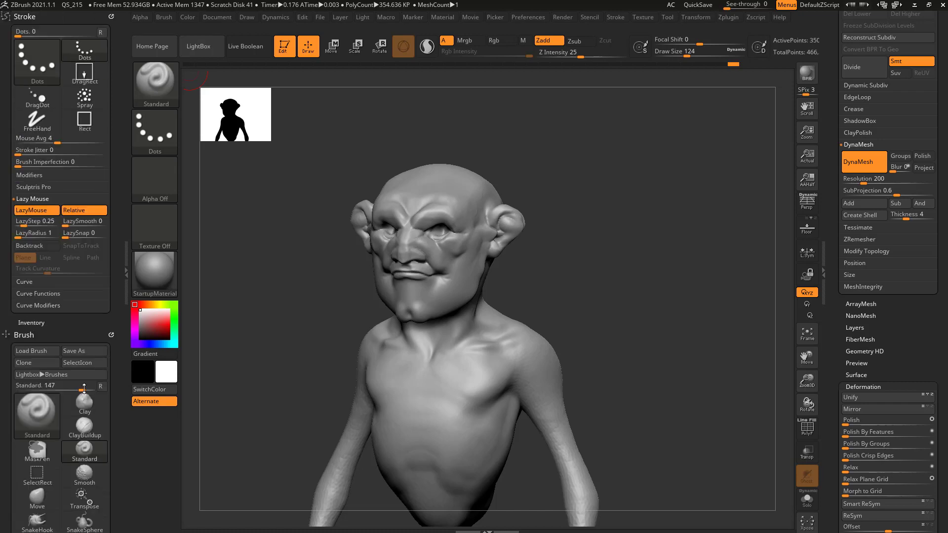
{"action": "left_click", "coordinate": [32, 199]}
Set the Standard brush's Draw Size to 83 for working on the neck.
{"action": "left_click_drag", "start_coordinate": [605, 296], "coordinate": [602, 266]}
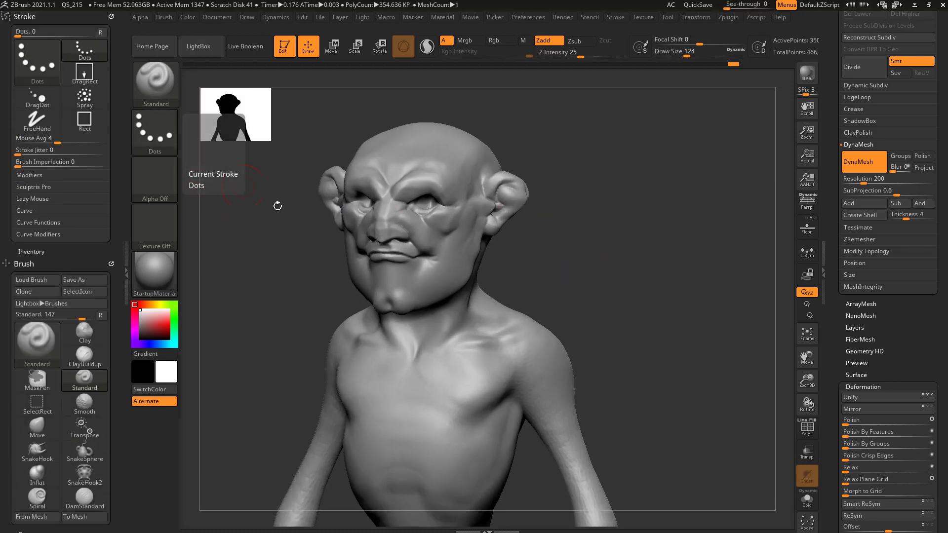
{"action": "key", "text": "s"}
{"action": "left_click_drag", "start_coordinate": [435, 339], "coordinate": [432, 336]}
{"action": "mouse_move", "coordinate": [610, 294]}
{"action": "left_mouse_down", "text": "alt"}
{"action": "mouse_move", "coordinate": [613, 271]}
{"action": "mouse_move", "coordinate": [615, 292]}
{"action": "left_mouse_up", "text": "alt"}
{"action": "key", "text": "s"}
Try Standard brush strokes along the neck toward the collarbone, undoing each one.
{"action": "mouse_move", "coordinate": [467, 296]}
{"action": "left_mouse_down"}
{"action": "mouse_move", "coordinate": [433, 299]}
{"action": "mouse_move", "coordinate": [420, 321]}
{"action": "left_mouse_up"}
{"action": "key", "text": "ctrl+z"}
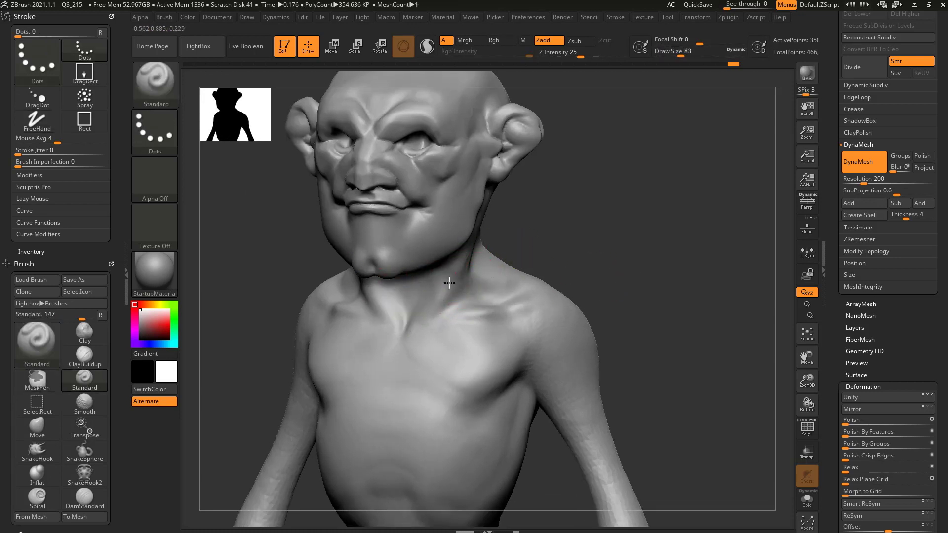
{"action": "right_click_drag", "start_coordinate": [418, 342], "coordinate": [441, 335]}
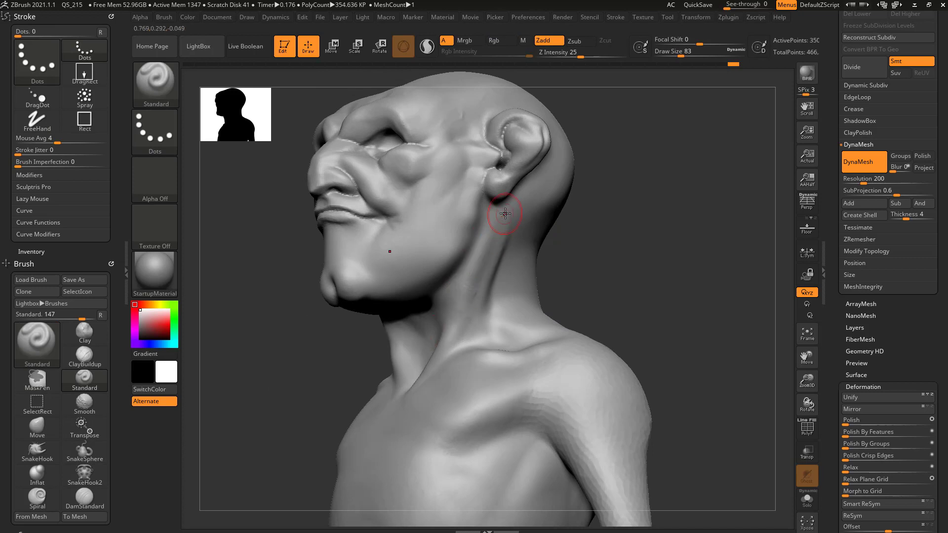
{"action": "left_click_drag", "start_coordinate": [502, 218], "coordinate": [465, 323]}
{"action": "right_click_drag", "start_coordinate": [487, 303], "coordinate": [597, 259]}
{"action": "key", "text": "ctrl+z"}
Sculpt the neck muscle from behind the ear down to the collarbone with the Dots stroke.
{"action": "left_click_drag", "start_coordinate": [493, 240], "coordinate": [463, 311]}
{"action": "right_click_drag", "start_coordinate": [463, 309], "coordinate": [501, 294]}
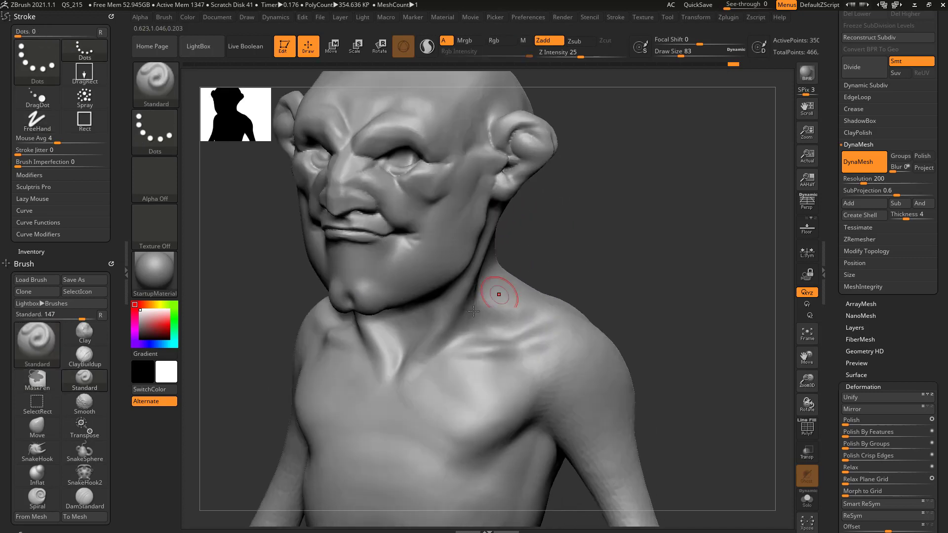
{"action": "mouse_move", "coordinate": [455, 330]}
{"action": "left_mouse_down"}
{"action": "mouse_move", "coordinate": [443, 352]}
{"action": "mouse_move", "coordinate": [419, 362]}
{"action": "left_mouse_up"}
{"action": "left_click_drag", "start_coordinate": [586, 267], "coordinate": [595, 245]}
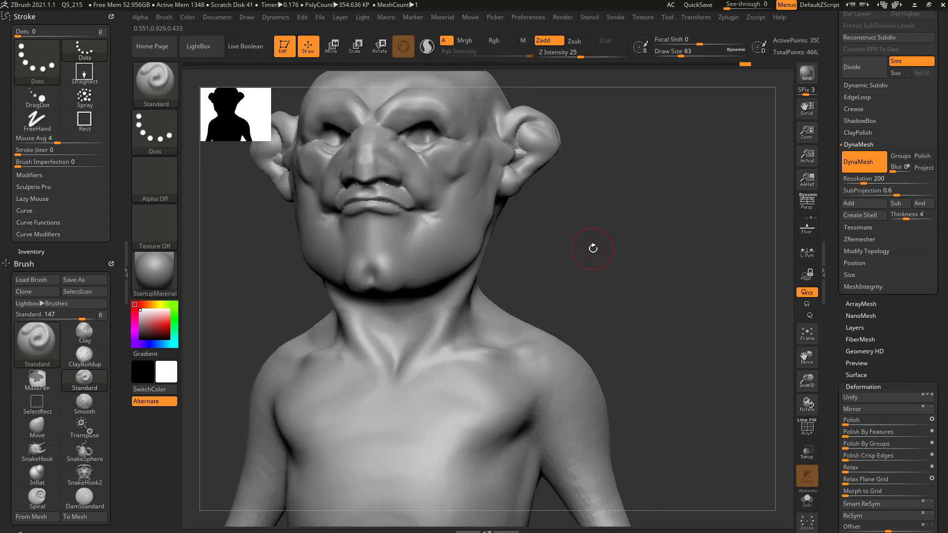
{"action": "right_click_drag", "start_coordinate": [593, 248], "coordinate": [580, 256]}
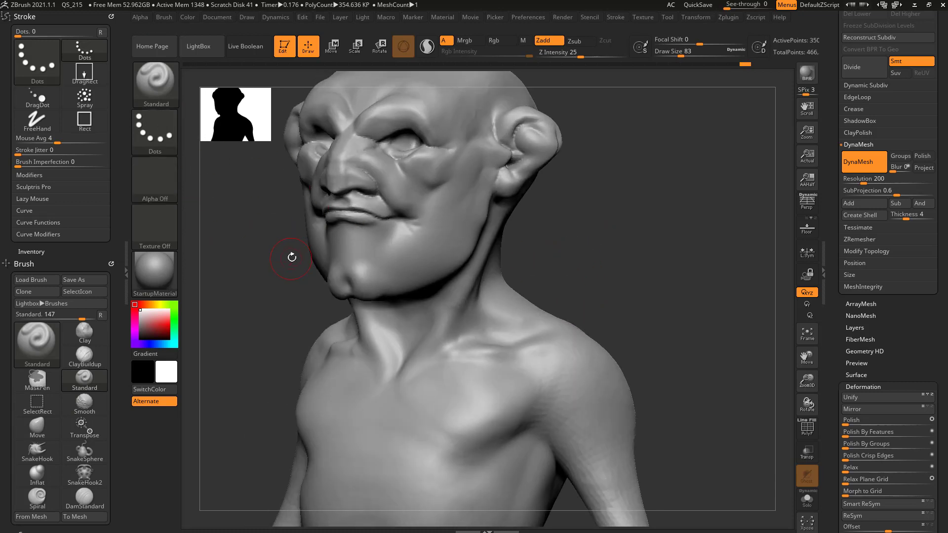
Switch the brush's stroke type to FreeHand and draw raised test strokes across the chest.
{"action": "left_click", "coordinate": [154, 131]}
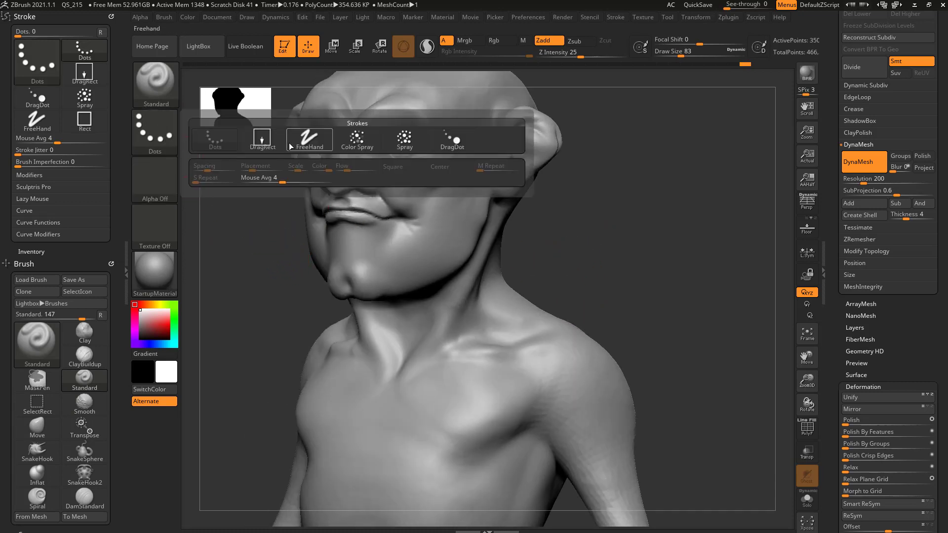
{"action": "left_click", "coordinate": [309, 140]}
{"action": "left_click_drag", "start_coordinate": [461, 372], "coordinate": [412, 443]}
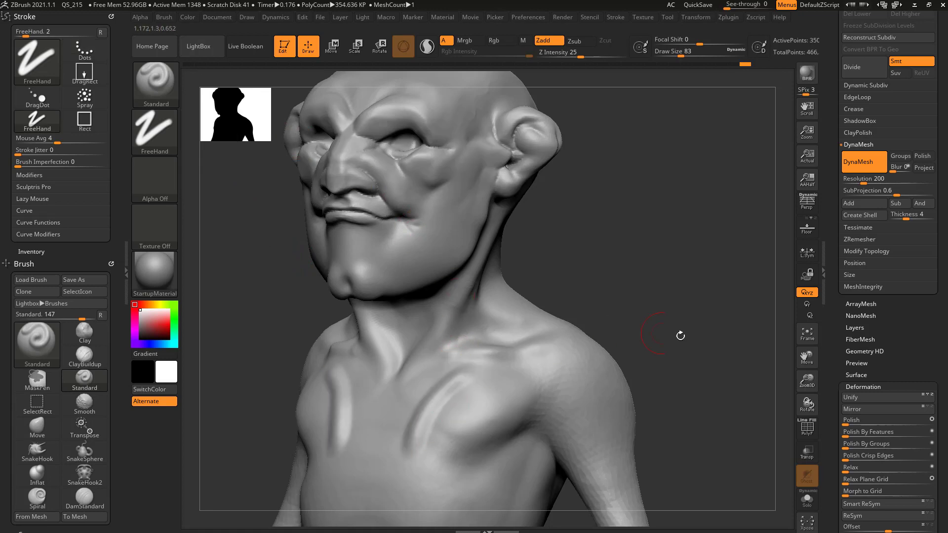
{"action": "right_click_drag", "start_coordinate": [679, 336], "coordinate": [671, 308], "text": "alt"}
{"action": "mouse_move", "coordinate": [462, 348]}
{"action": "left_mouse_down"}
{"action": "mouse_move", "coordinate": [411, 436]}
{"action": "mouse_move", "coordinate": [478, 354]}
{"action": "mouse_move", "coordinate": [429, 360]}
{"action": "mouse_move", "coordinate": [383, 422]}
{"action": "left_mouse_up"}
Return the stroke type to Dots, draw one comparison stroke on the chest, and undo it.
{"action": "left_click", "coordinate": [155, 131]}
{"action": "left_click", "coordinate": [227, 148]}
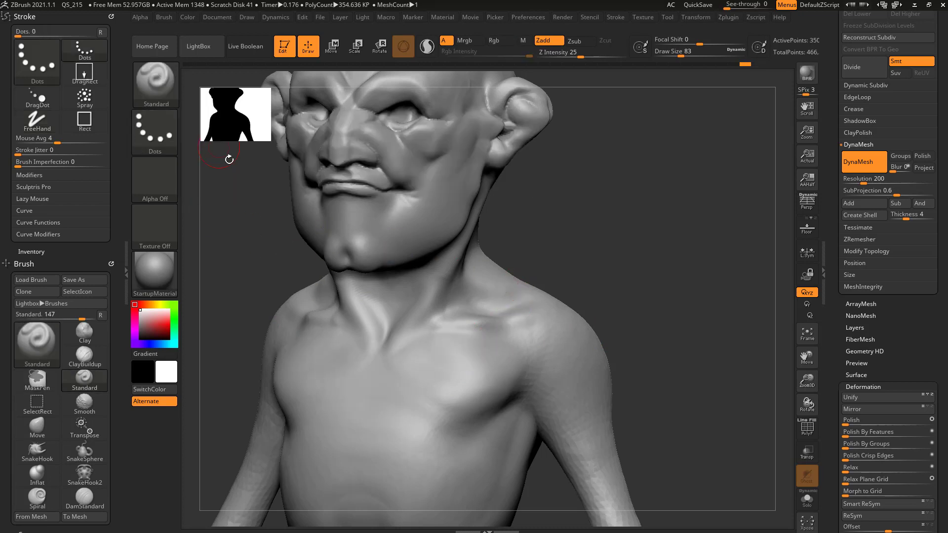
{"action": "left_click_drag", "start_coordinate": [461, 374], "coordinate": [378, 437]}
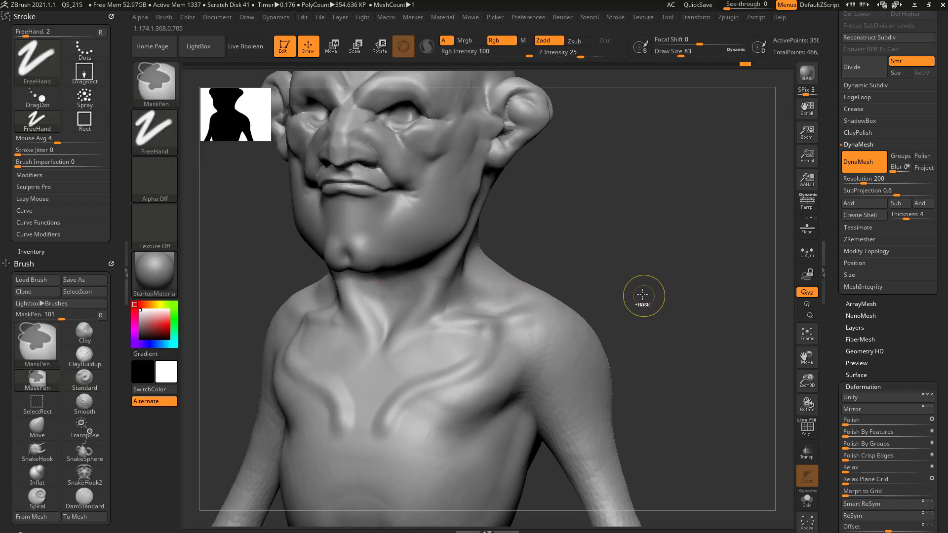
{"action": "key", "text": "ctrl+z"}
Set the Standard brush's stroke type to DragRect.
{"action": "left_click", "coordinate": [154, 130]}
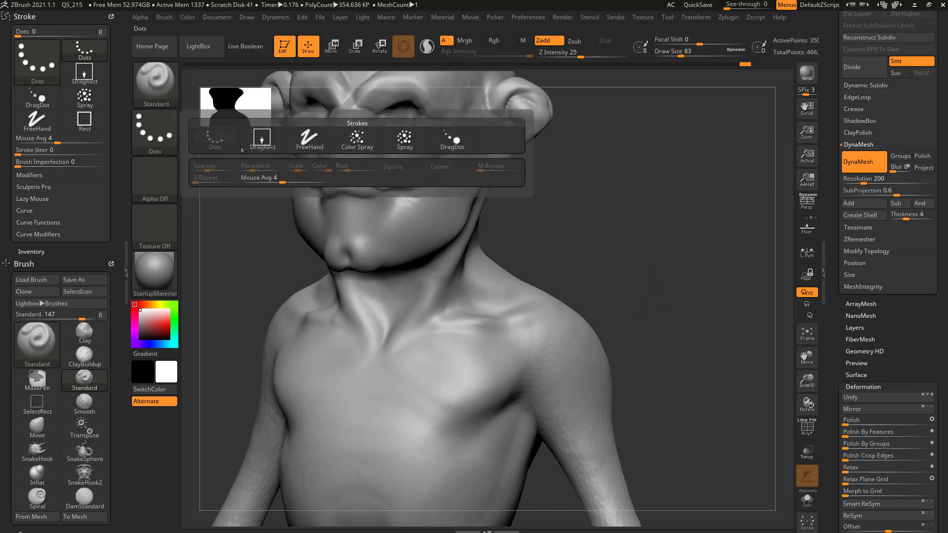
{"action": "left_click", "coordinate": [217, 141]}
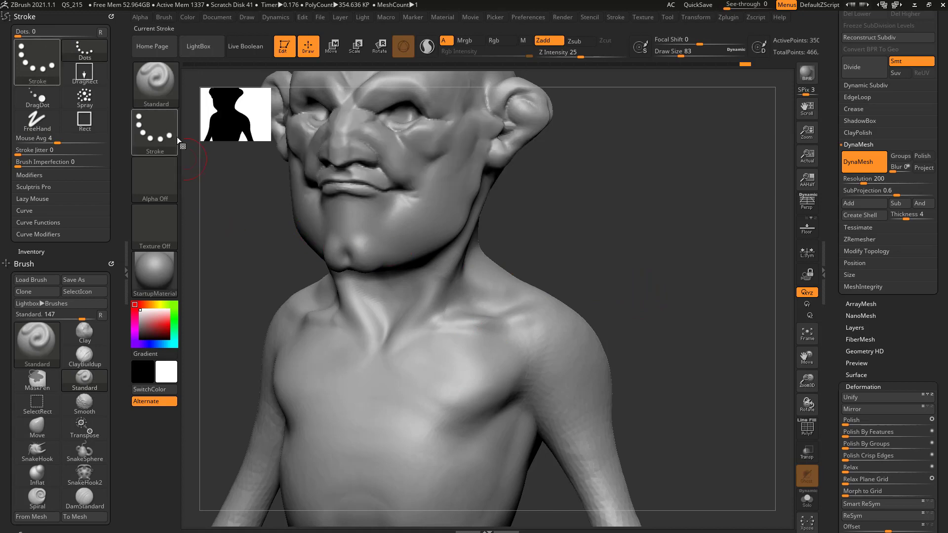
{"action": "left_click", "coordinate": [153, 178]}
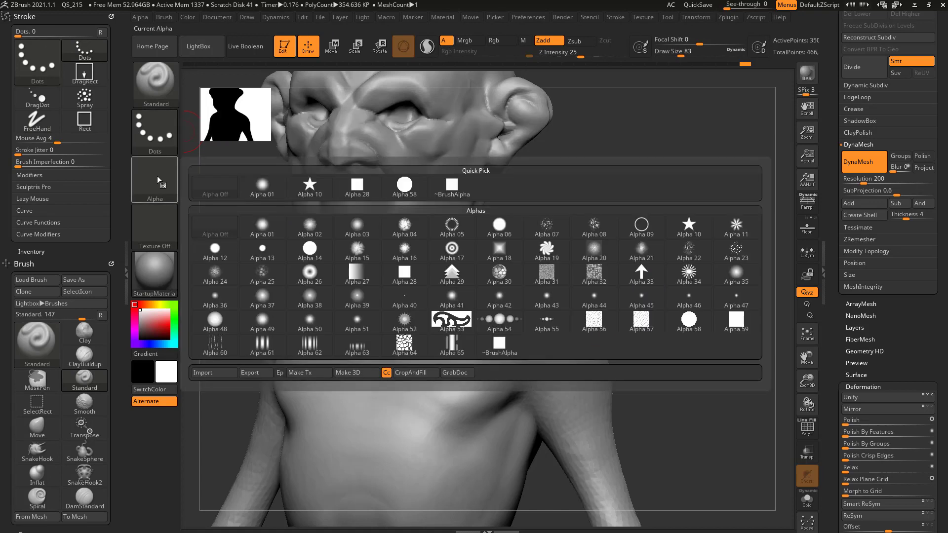
{"action": "left_click", "coordinate": [163, 132]}
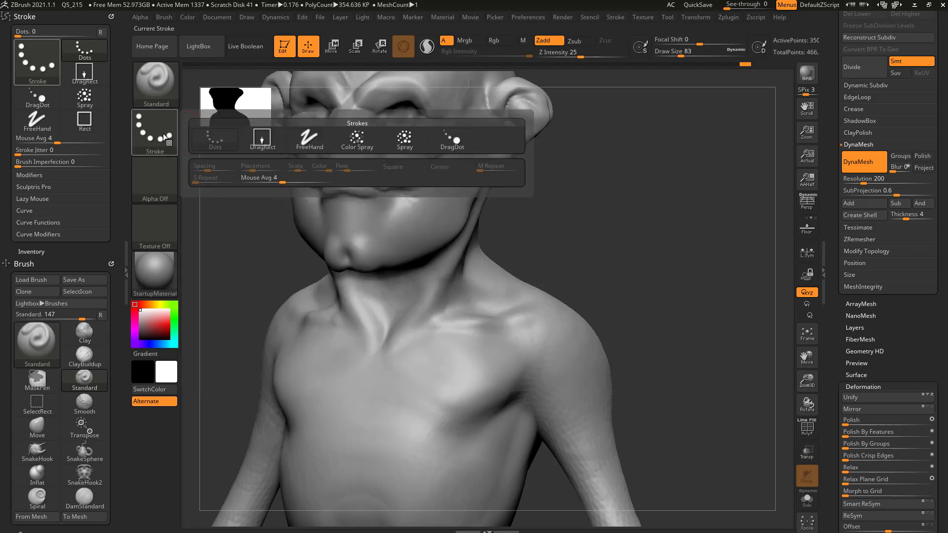
{"action": "left_click", "coordinate": [267, 143]}
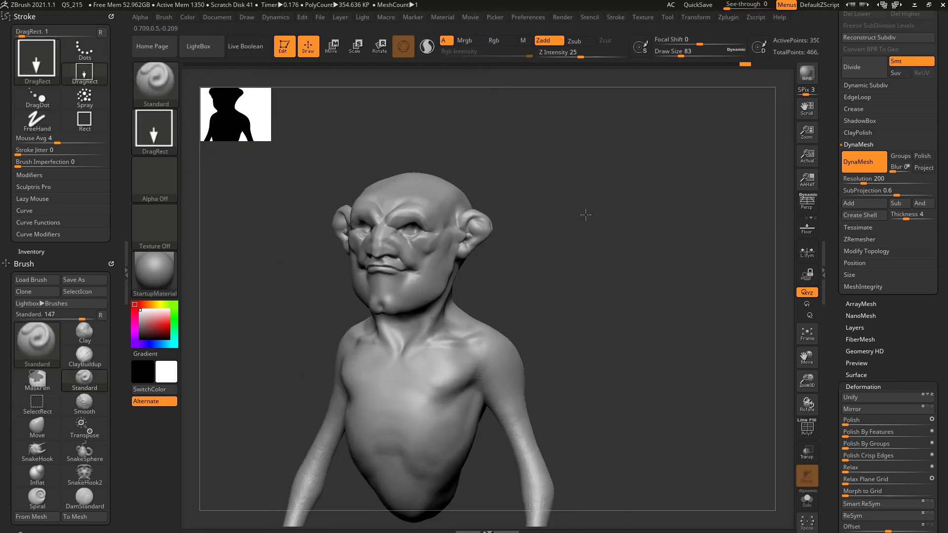
{"action": "left_click_drag", "start_coordinate": [586, 215], "coordinate": [614, 227]}
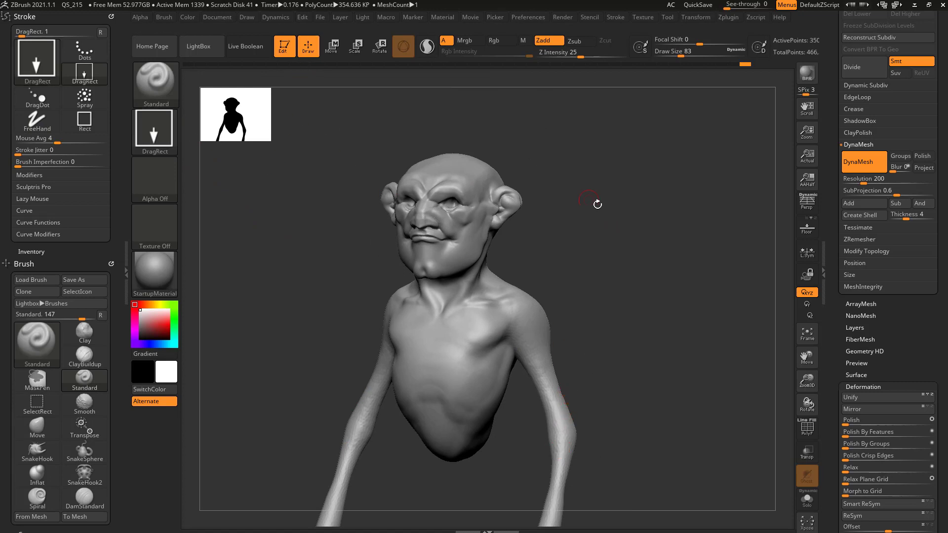
{"action": "right_click_drag", "start_coordinate": [596, 203], "coordinate": [660, 251], "text": "ctrl"}
{"action": "left_click_drag", "start_coordinate": [659, 251], "coordinate": [611, 253]}
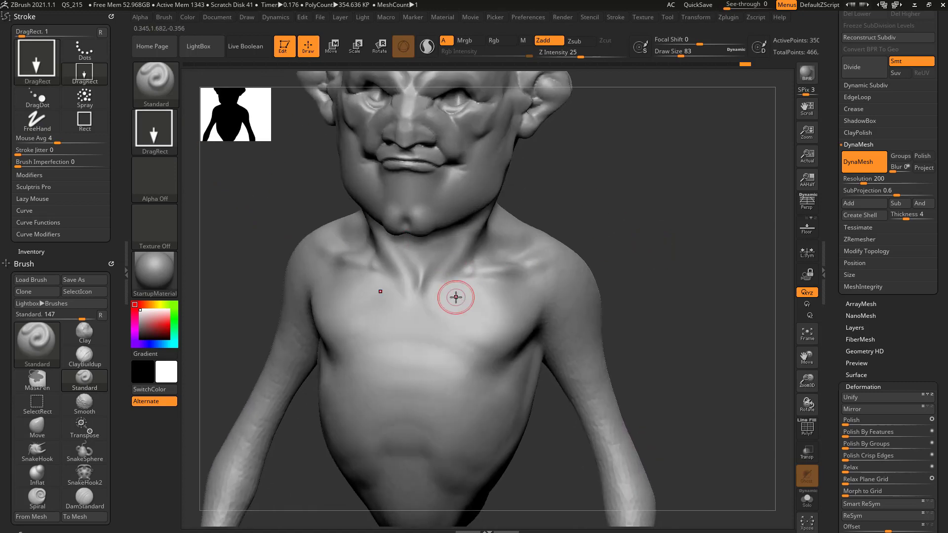
{"action": "mouse_move", "coordinate": [640, 281]}
{"action": "left_mouse_down"}
{"action": "mouse_move", "coordinate": [612, 444]}
{"action": "mouse_move", "coordinate": [678, 302]}
{"action": "mouse_move", "coordinate": [567, 309]}
{"action": "mouse_move", "coordinate": [662, 282]}
{"action": "mouse_move", "coordinate": [707, 241]}
{"action": "mouse_move", "coordinate": [696, 267]}
{"action": "mouse_move", "coordinate": [688, 255]}
{"action": "left_mouse_up"}
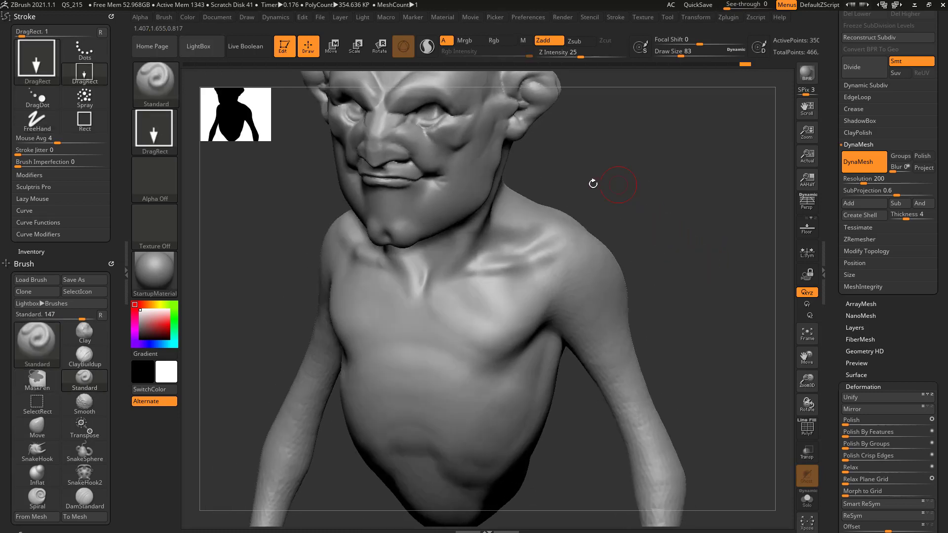
{"action": "left_click", "coordinate": [157, 179]}
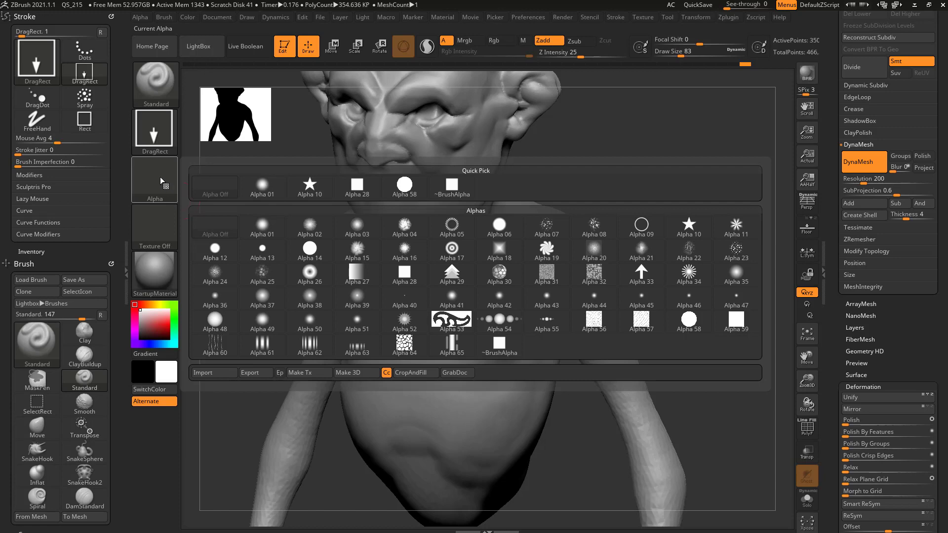
{"action": "left_click", "coordinate": [160, 177]}
{"action": "left_click", "coordinate": [158, 176]}
{"action": "left_click", "coordinate": [194, 180]}
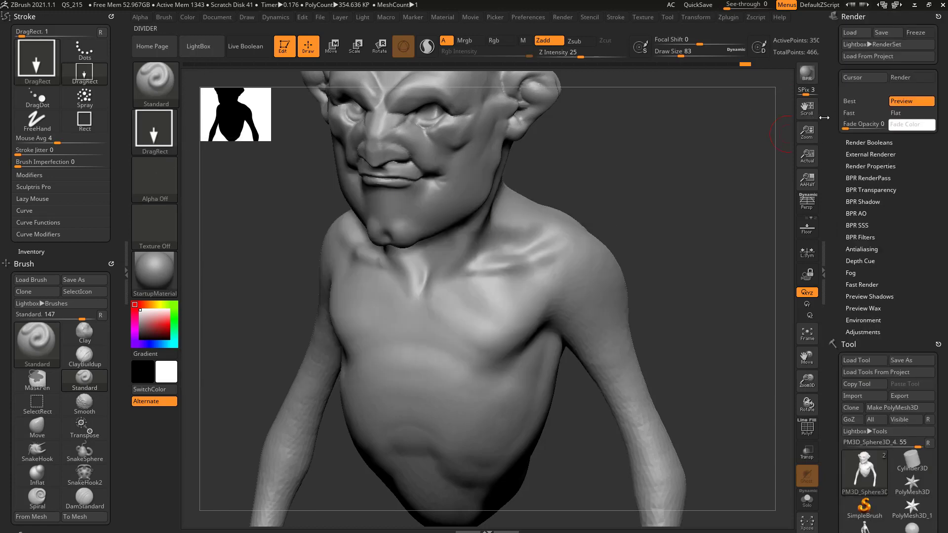
Remove the Render palette from the tray and look through the available tools.
{"action": "left_click", "coordinate": [938, 17]}
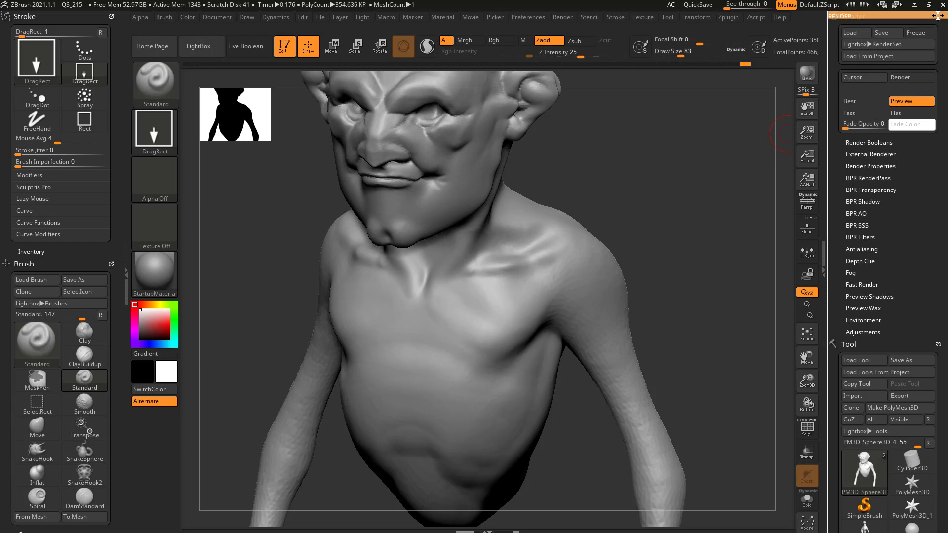
{"action": "left_click", "coordinate": [868, 148]}
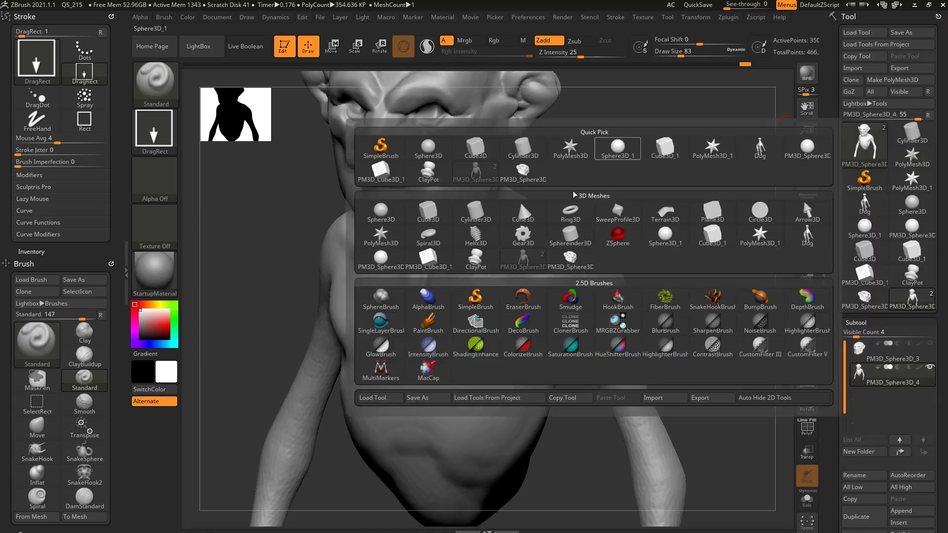
{"action": "left_click", "coordinate": [160, 79]}
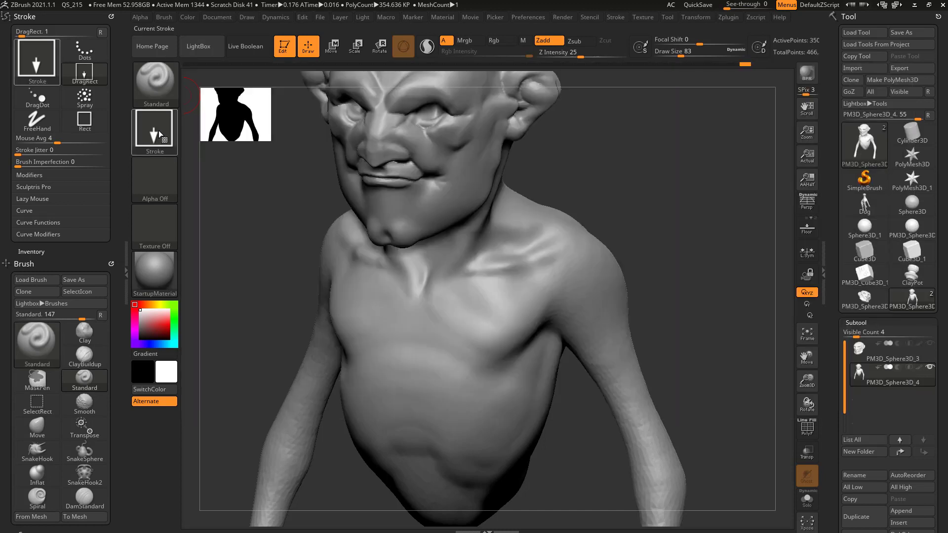
Assign the star-shaped Alpha 10 to the Standard brush.
{"action": "left_click", "coordinate": [159, 131]}
{"action": "left_click", "coordinate": [310, 140]}
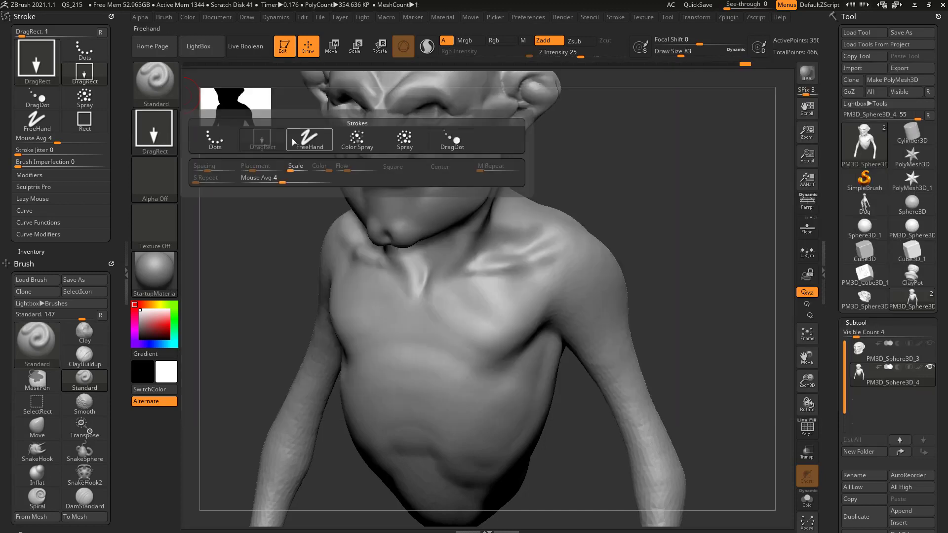
{"action": "left_click", "coordinate": [167, 174]}
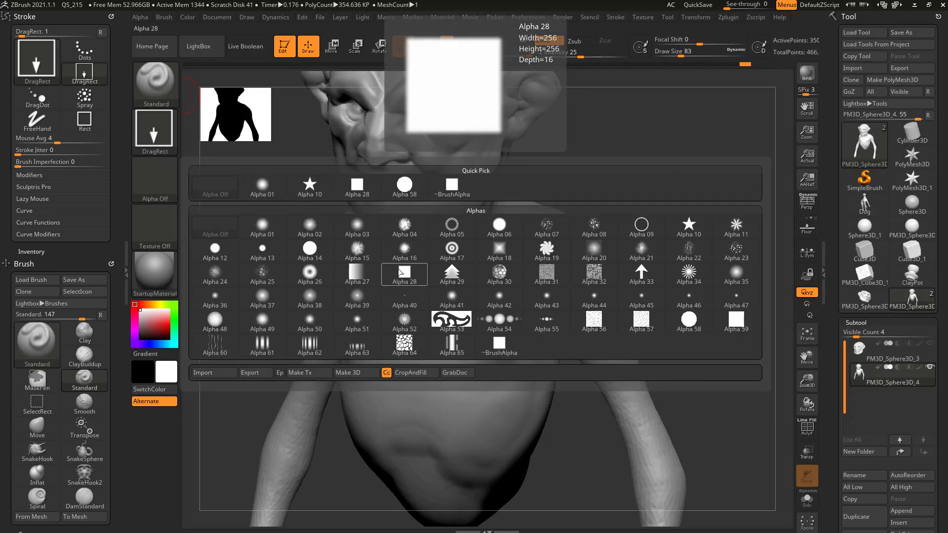
{"action": "left_click", "coordinate": [689, 229]}
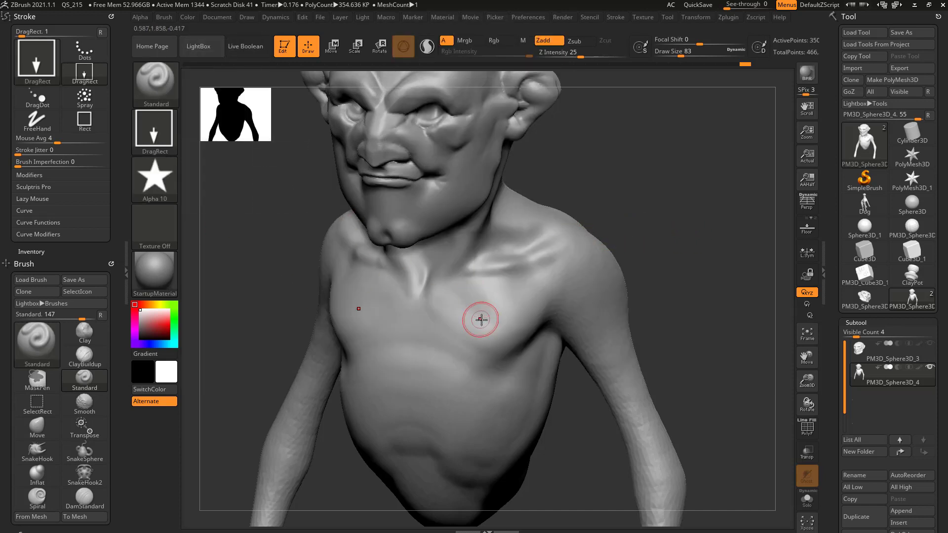
Stamp raised stars of varying sizes down the chest and upper abdomen of the bust.
{"action": "mouse_move", "coordinate": [483, 318]}
{"action": "left_mouse_down"}
{"action": "mouse_move", "coordinate": [507, 341]}
{"action": "mouse_move", "coordinate": [499, 426]}
{"action": "left_mouse_up"}
{"action": "left_click_drag", "start_coordinate": [447, 391], "coordinate": [465, 412]}
{"action": "left_click_drag", "start_coordinate": [445, 340], "coordinate": [460, 360]}
{"action": "left_click_drag", "start_coordinate": [443, 311], "coordinate": [452, 324]}
{"action": "left_click_drag", "start_coordinate": [659, 357], "coordinate": [677, 350]}
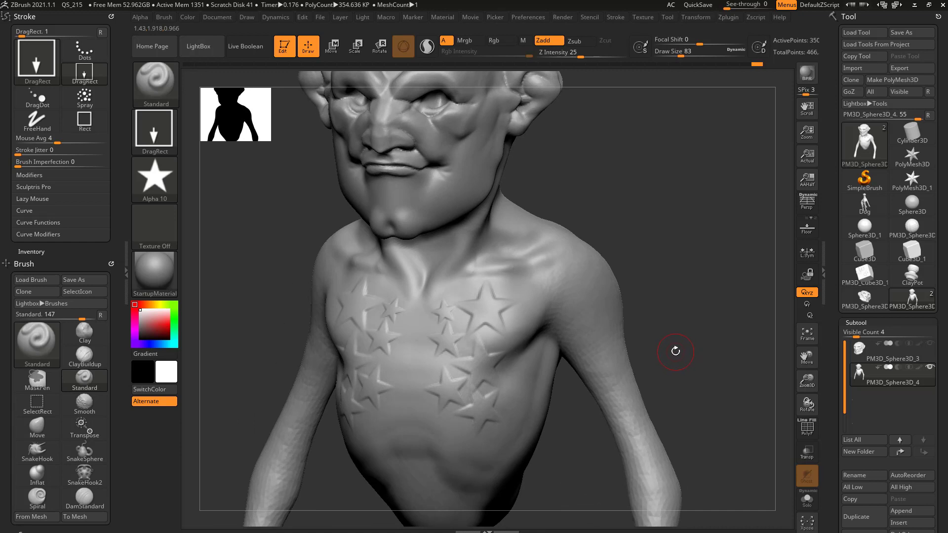
Undo all the star stamps made on the chest and upper abdomen.
{"action": "key", "text": "ctrl+z"}
{"action": "key", "text": "ctrl+z"}
{"action": "key", "text": "ctrl+z"}
{"action": "key", "text": "ctrl+z"}
{"action": "key", "text": "ctrl+z"}
{"action": "key", "text": "ctrl+z"}
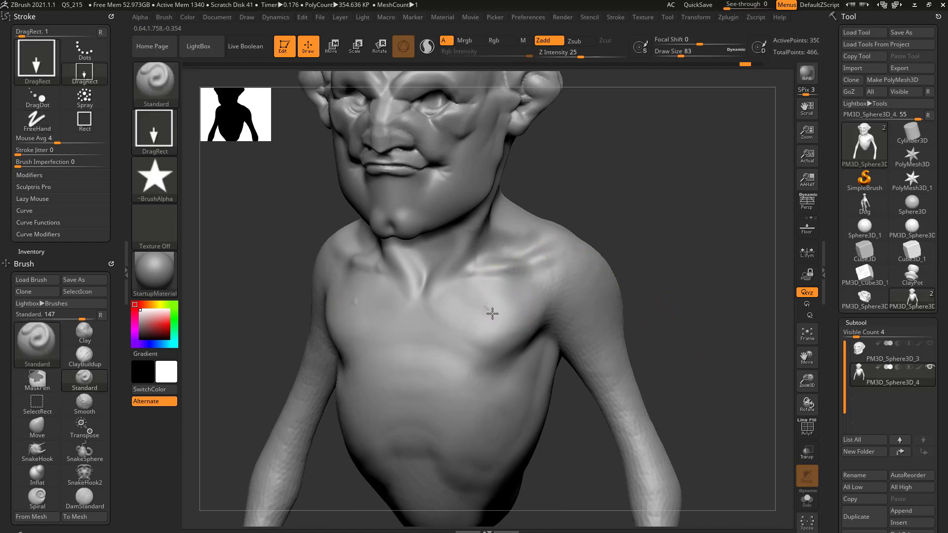
Try two large DragRect star stamps, one on the chest and one just below it, and undo both.
{"action": "left_click_drag", "start_coordinate": [492, 313], "coordinate": [509, 340]}
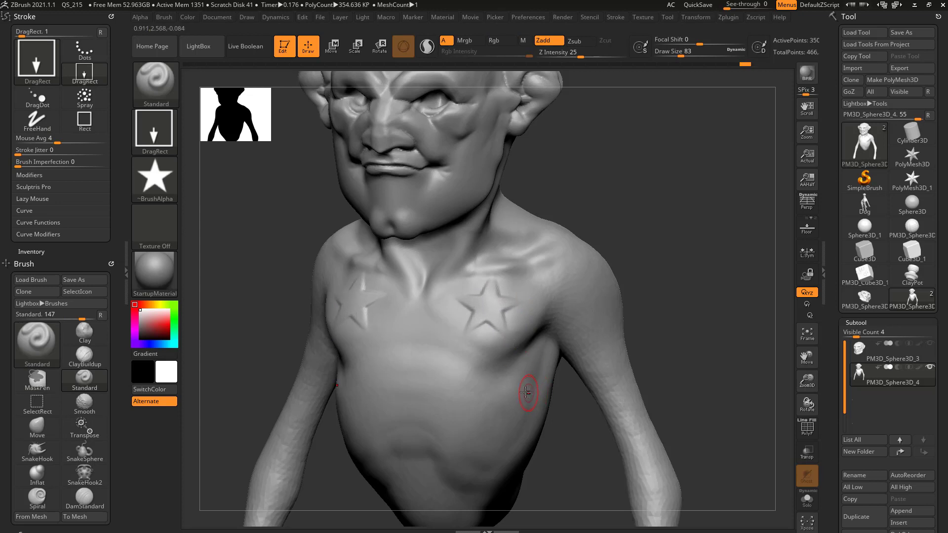
{"action": "mouse_move", "coordinate": [469, 370]}
{"action": "left_mouse_down"}
{"action": "mouse_move", "coordinate": [438, 363]}
{"action": "mouse_move", "coordinate": [466, 387]}
{"action": "mouse_move", "coordinate": [467, 369]}
{"action": "mouse_move", "coordinate": [436, 354]}
{"action": "mouse_move", "coordinate": [455, 354]}
{"action": "left_mouse_up"}
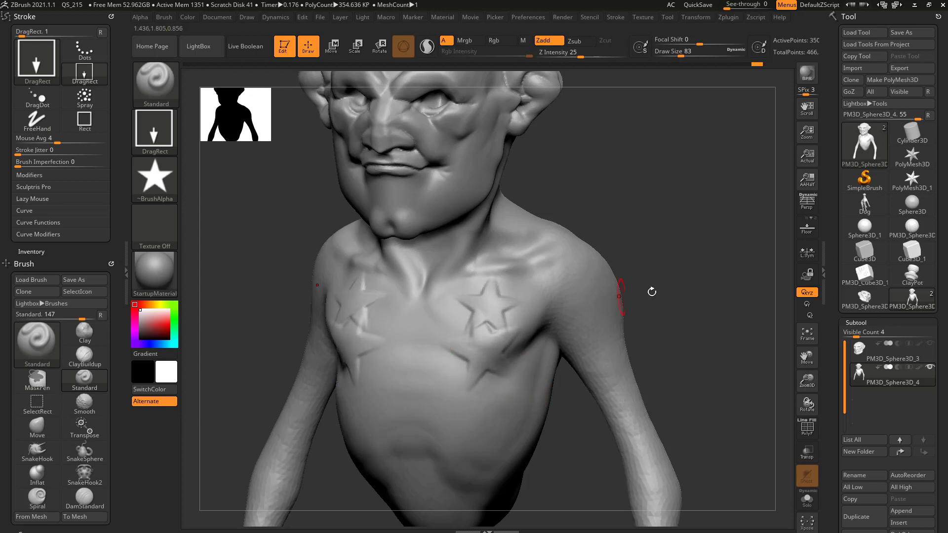
{"action": "key", "text": "ctrl+z"}
{"action": "key", "text": "ctrl+z"}
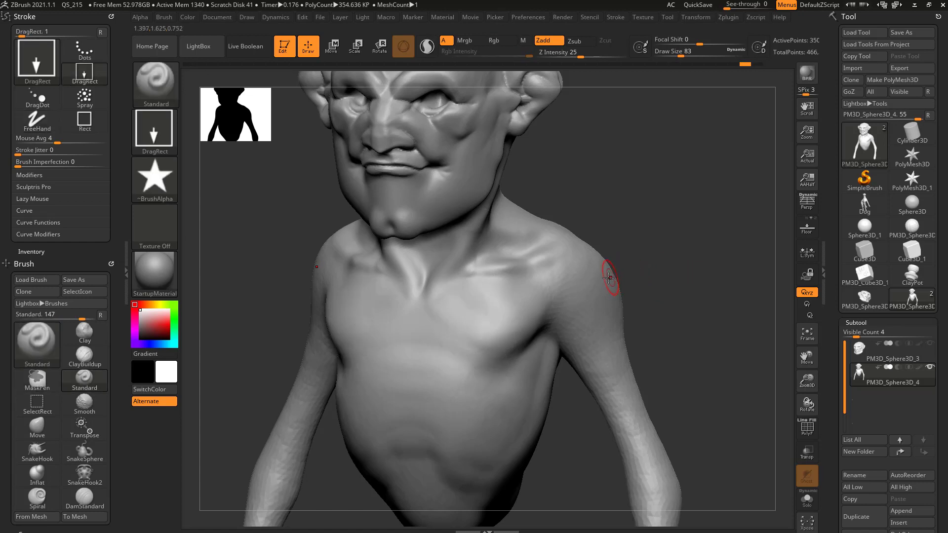
Switch the stroke type to DragDot and place several small stars on the chest at Draw Size 83.
{"action": "left_click", "coordinate": [171, 143]}
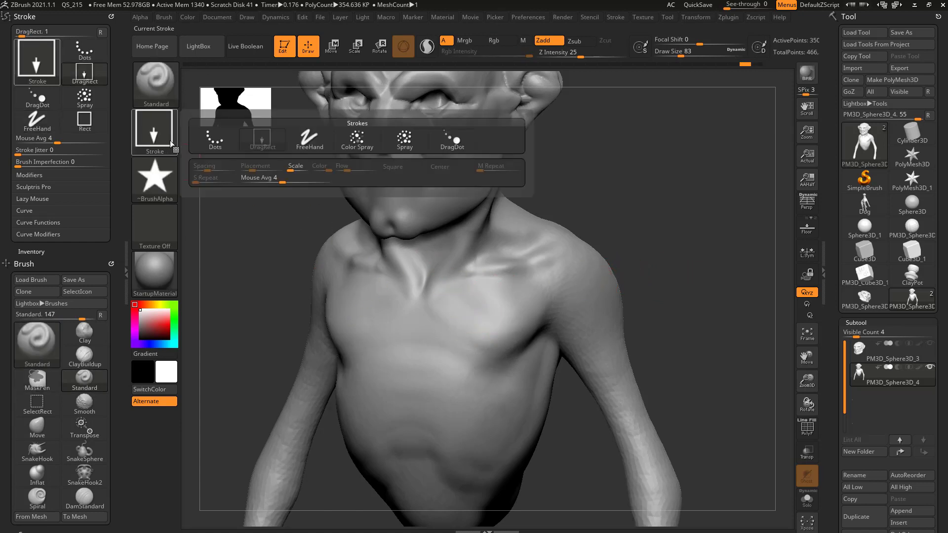
{"action": "left_click", "coordinate": [452, 139]}
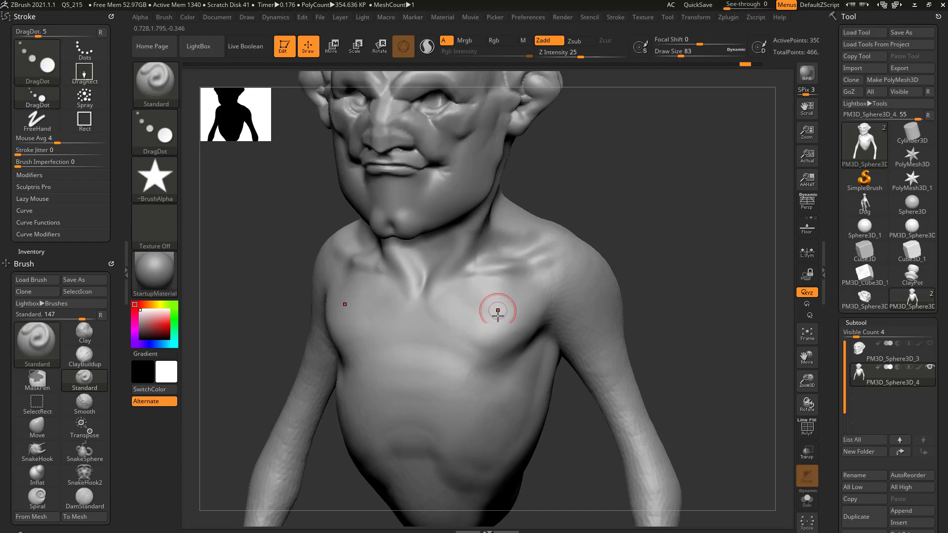
{"action": "left_click_drag", "start_coordinate": [474, 310], "coordinate": [471, 363]}
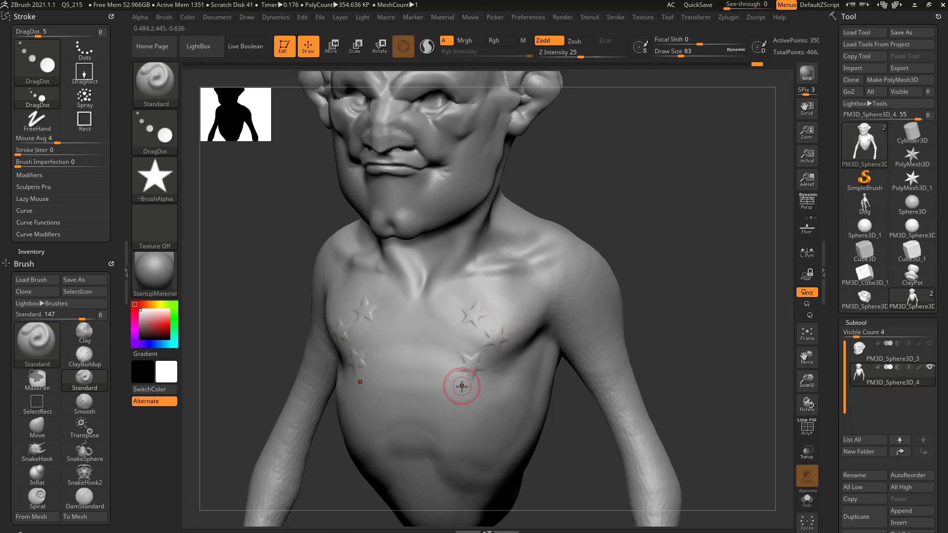
{"action": "left_click", "coordinate": [462, 392]}
Undo the small stars placed with the DragDot stroke.
{"action": "key", "text": "ctrl+z"}
{"action": "key", "text": "ctrl+z"}
{"action": "key", "text": "ctrl+z"}
{"action": "key", "text": "ctrl+z"}
{"action": "key", "text": "ctrl+z"}
{"action": "key", "text": "ctrl+z"}
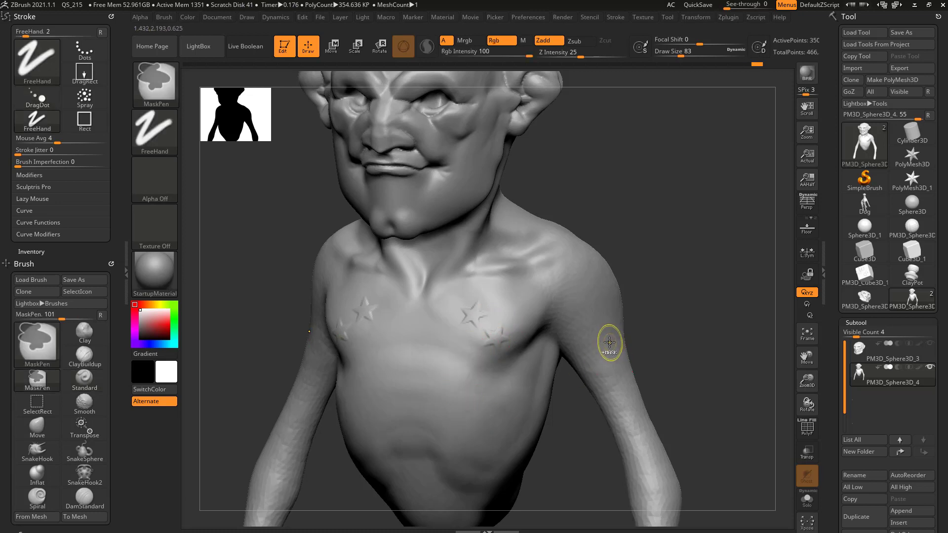
Scatter small stars across the chest and upper abdomen with the DragDot stroke.
{"action": "left_click_drag", "start_coordinate": [457, 274], "coordinate": [463, 306]}
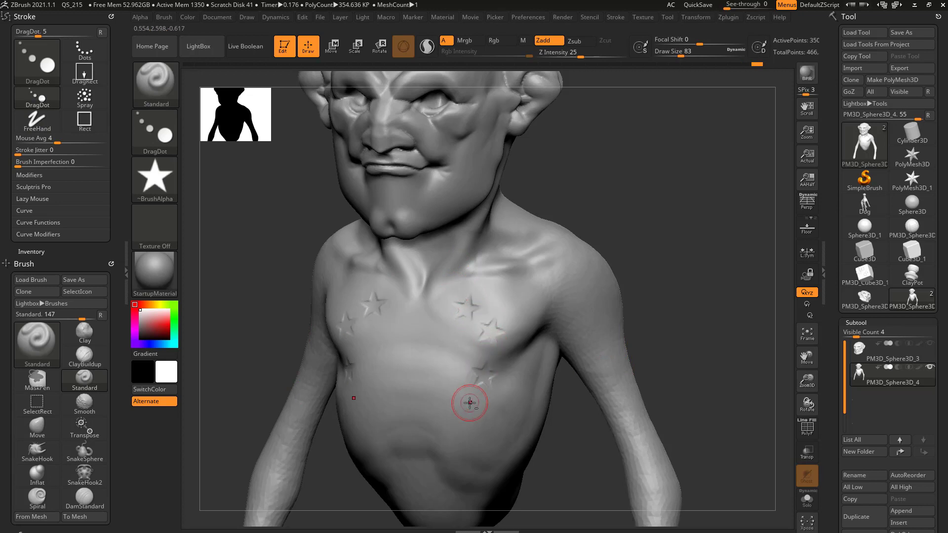
{"action": "left_click_drag", "start_coordinate": [469, 403], "coordinate": [470, 411]}
{"action": "left_click", "coordinate": [444, 323]}
{"action": "left_click", "coordinate": [460, 338]}
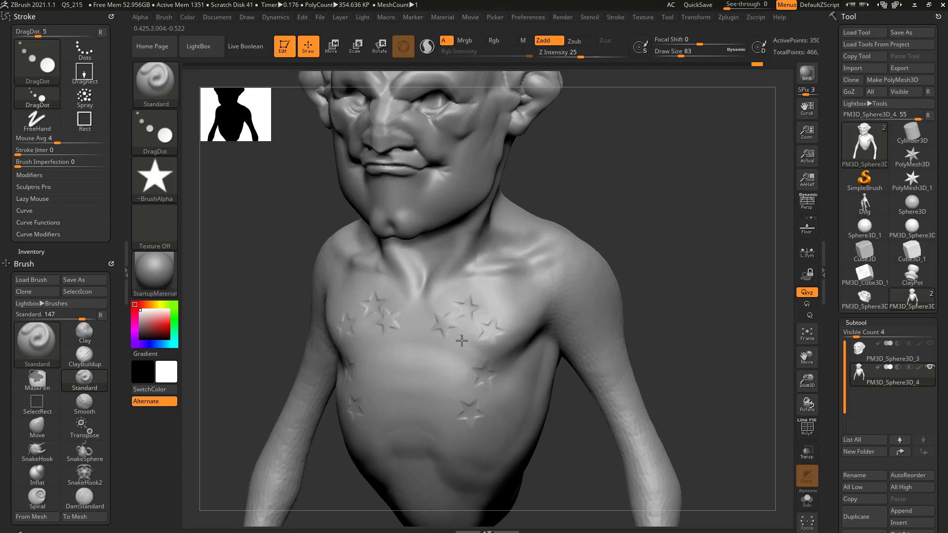
{"action": "left_click", "coordinate": [458, 366]}
{"action": "left_click", "coordinate": [494, 302]}
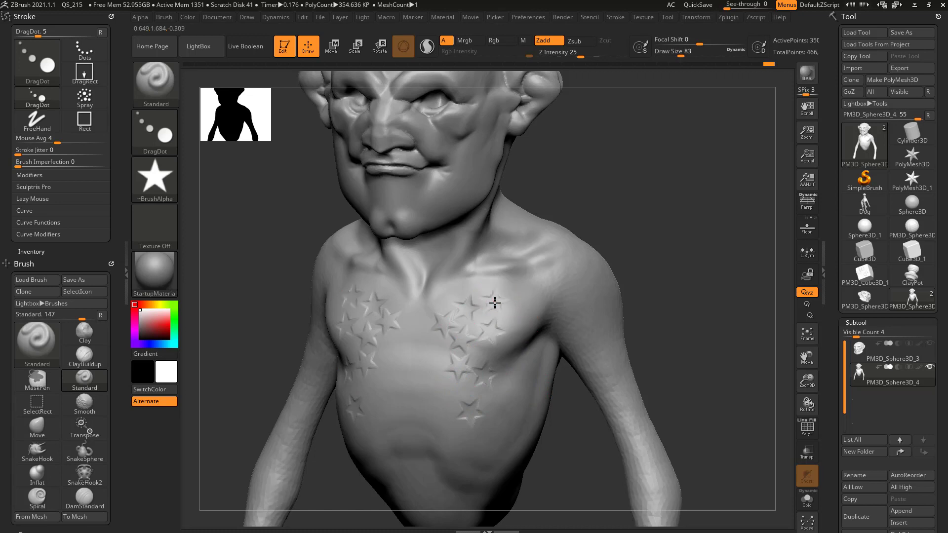
{"action": "left_click", "coordinate": [510, 320]}
Add larger stars at Draw Size 154 on the upper abdomen and tiny ones at Draw Size 49 along its side.
{"action": "key", "text": "s"}
{"action": "left_click_drag", "start_coordinate": [513, 306], "coordinate": [522, 307]}
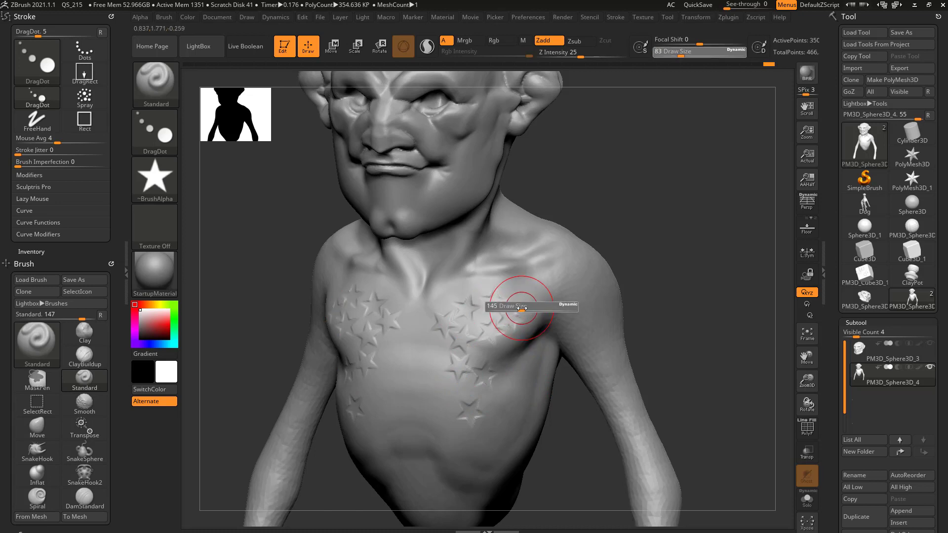
{"action": "left_click", "coordinate": [429, 370]}
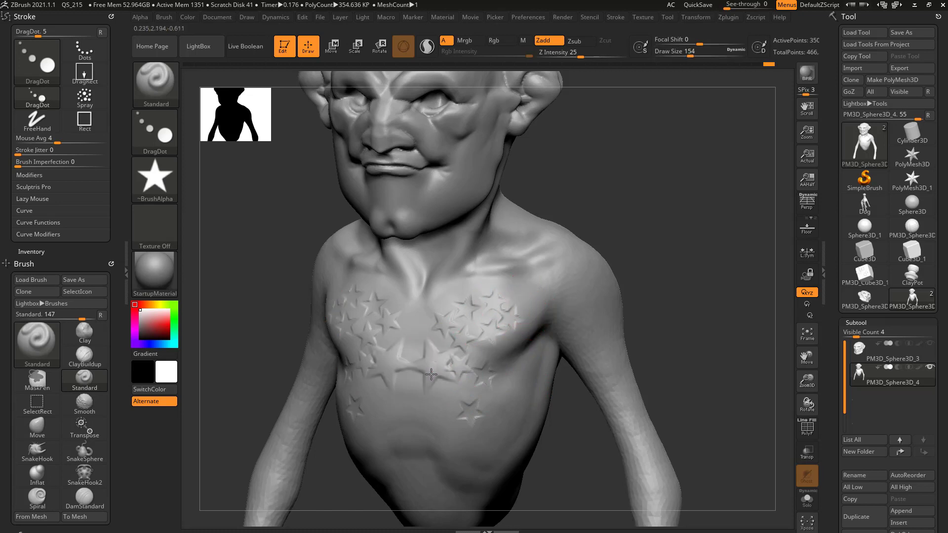
{"action": "left_click", "coordinate": [443, 414]}
{"action": "key", "text": "s"}
{"action": "left_click_drag", "start_coordinate": [481, 376], "coordinate": [464, 380]}
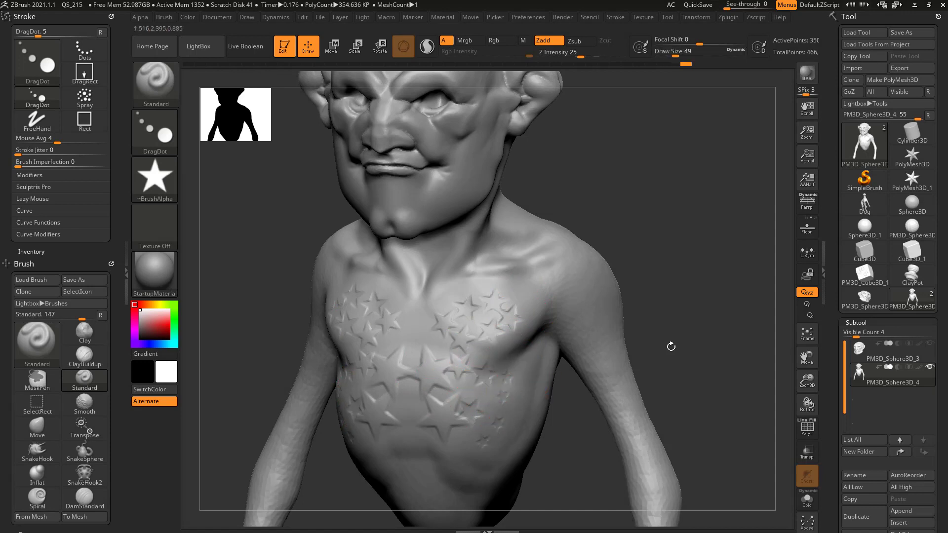
Step back through the undo history to remove all the DragDot stars from the torso.
{"action": "key", "text": "ctrl"}
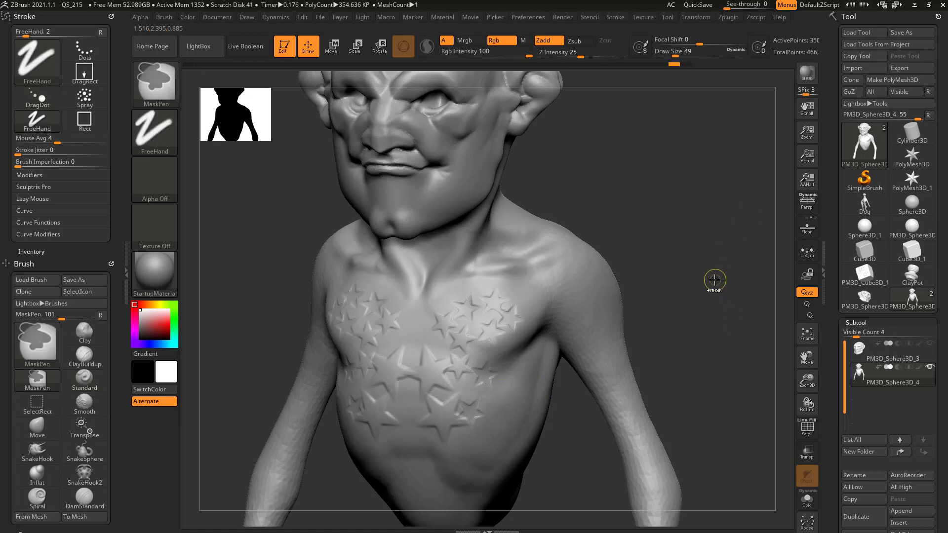
{"action": "key", "text": "ctrl+z"}
{"action": "left_click_drag", "start_coordinate": [674, 69], "coordinate": [656, 65]}
Try the Spray stroke at Draw Size 149 with a pass of star texture down the chest, and undo it.
{"action": "left_click", "coordinate": [155, 131]}
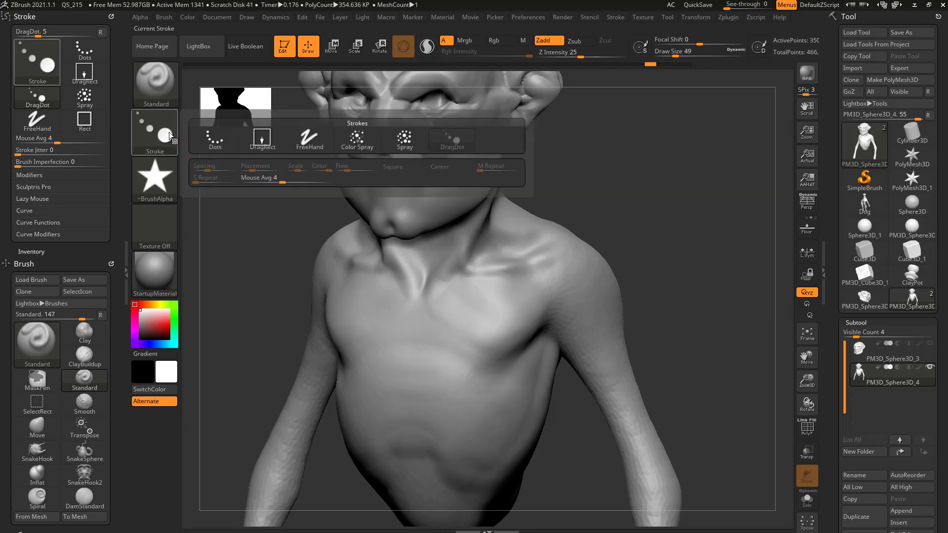
{"action": "left_click", "coordinate": [402, 140]}
{"action": "key", "text": "]"}
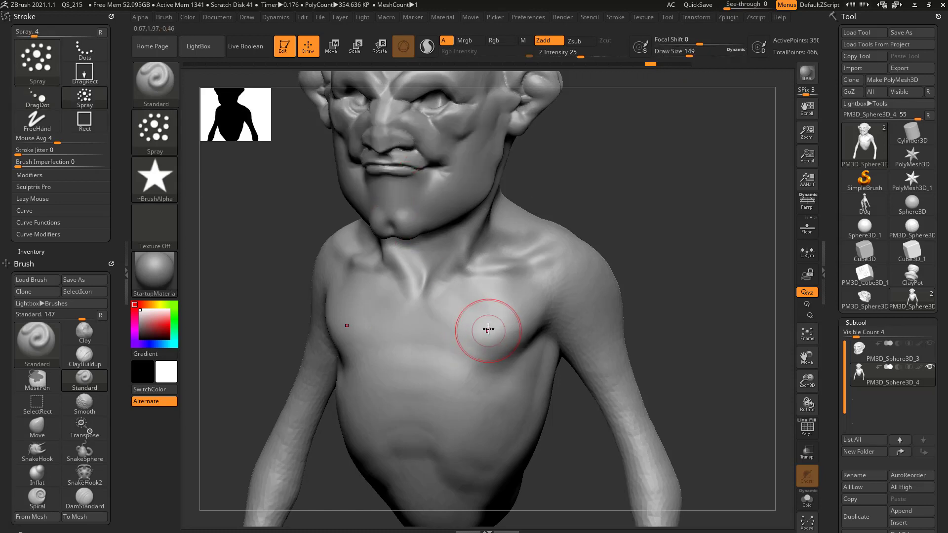
{"action": "mouse_move", "coordinate": [482, 311]}
{"action": "left_mouse_down"}
{"action": "mouse_move", "coordinate": [462, 365]}
{"action": "mouse_move", "coordinate": [465, 433]}
{"action": "left_mouse_up"}
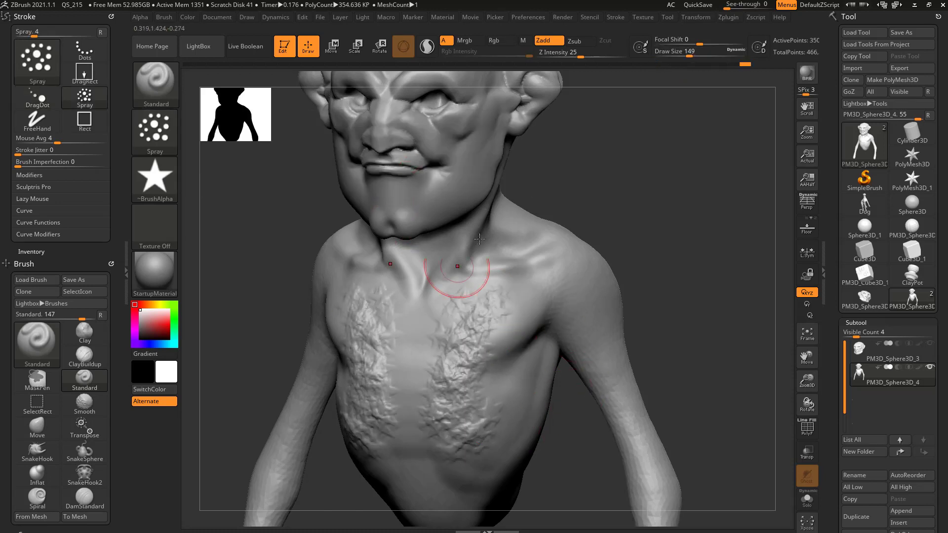
{"action": "key", "text": "ctrl+z"}
Switch the stroke type to Color Spray, review its variance settings, and return to Spray.
{"action": "left_click", "coordinate": [176, 126]}
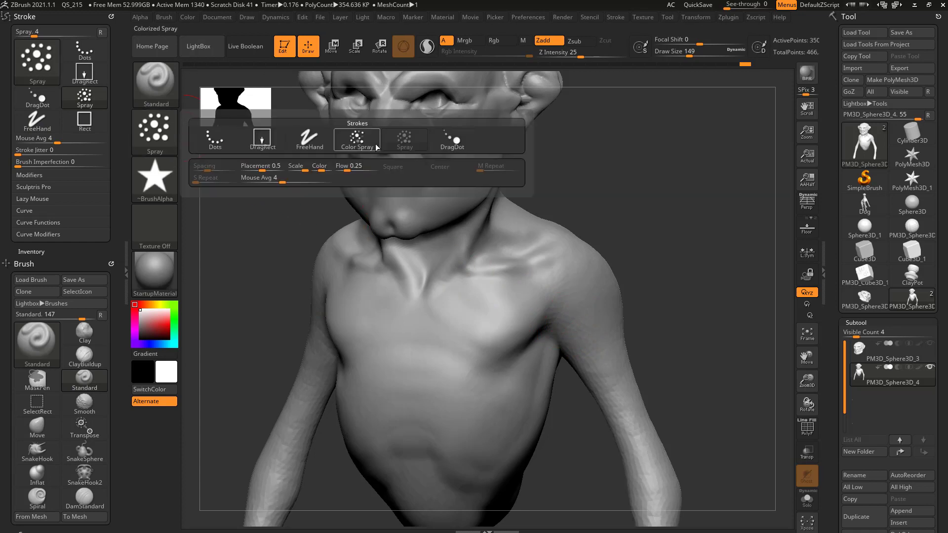
{"action": "mouse_move", "coordinate": [362, 142]}
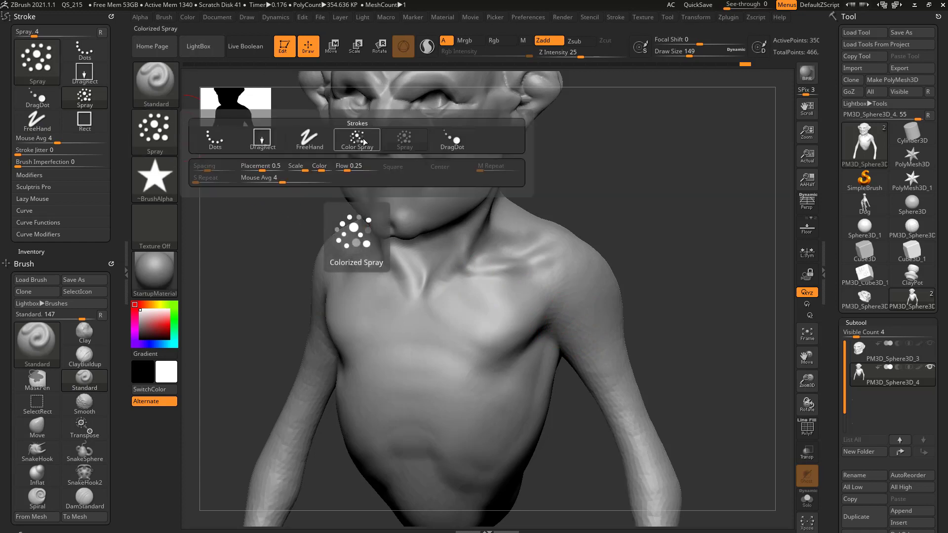
{"action": "left_click", "coordinate": [360, 141]}
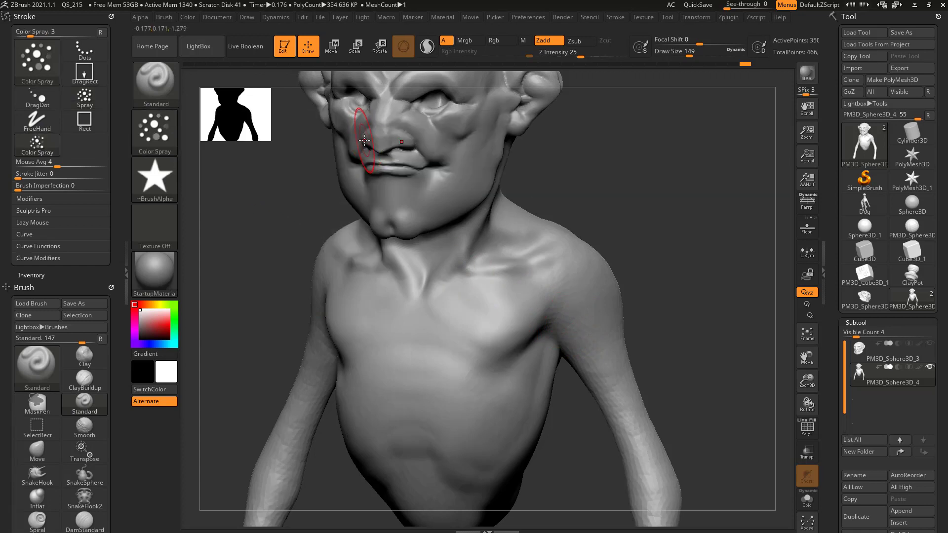
{"action": "left_click", "coordinate": [154, 131]}
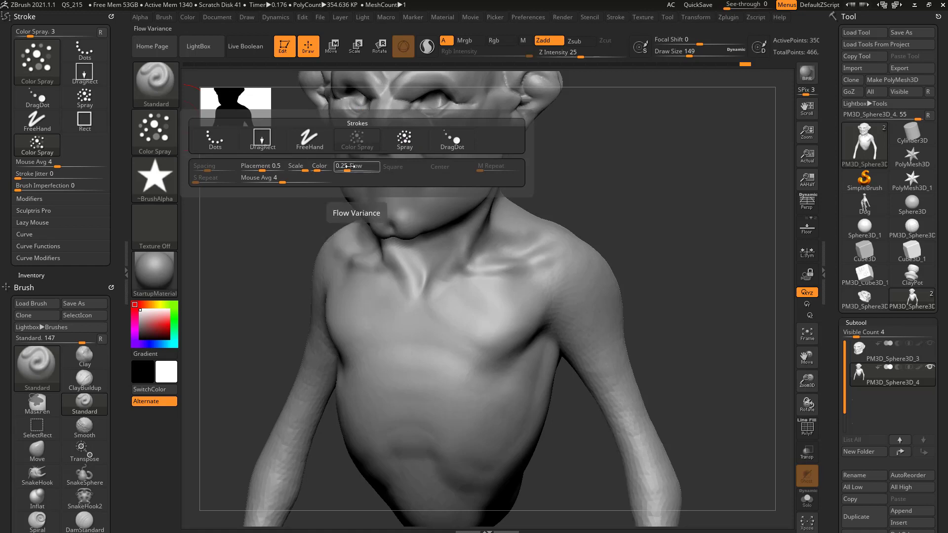
{"action": "left_click", "coordinate": [404, 139]}
{"action": "left_click", "coordinate": [154, 131]}
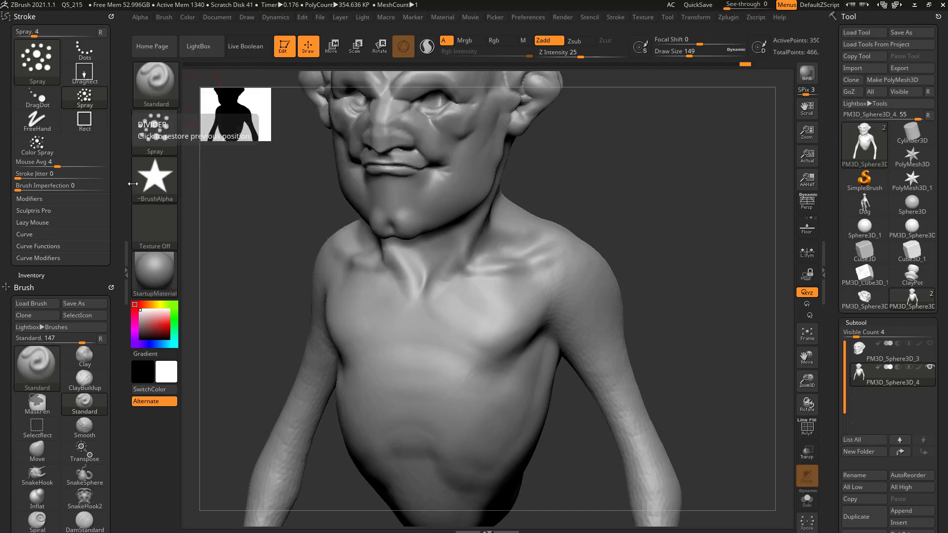
Set the stroke type to Dots and try a curved star trail down the chest at Draw Size 136, undoing it.
{"action": "left_click", "coordinate": [154, 127]}
{"action": "left_click", "coordinate": [214, 140]}
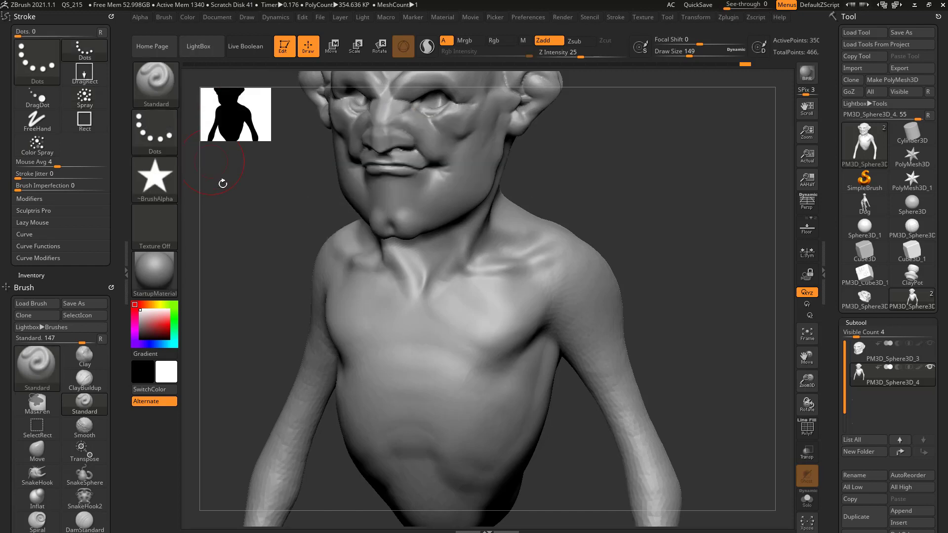
{"action": "left_click_drag", "start_coordinate": [511, 311], "coordinate": [454, 302]}
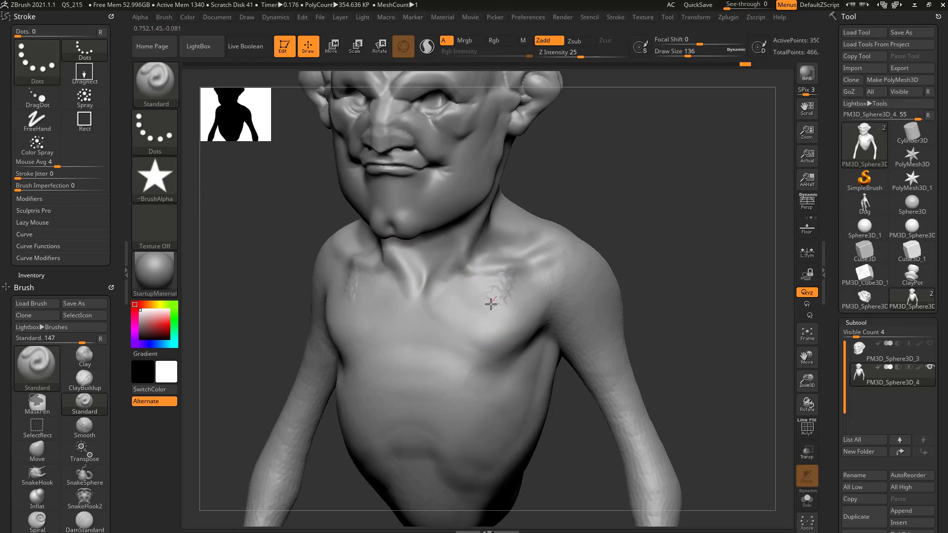
{"action": "mouse_move", "coordinate": [491, 303]}
{"action": "left_mouse_down"}
{"action": "mouse_move", "coordinate": [461, 328]}
{"action": "mouse_move", "coordinate": [435, 375]}
{"action": "mouse_move", "coordinate": [442, 410]}
{"action": "mouse_move", "coordinate": [482, 425]}
{"action": "left_mouse_up"}
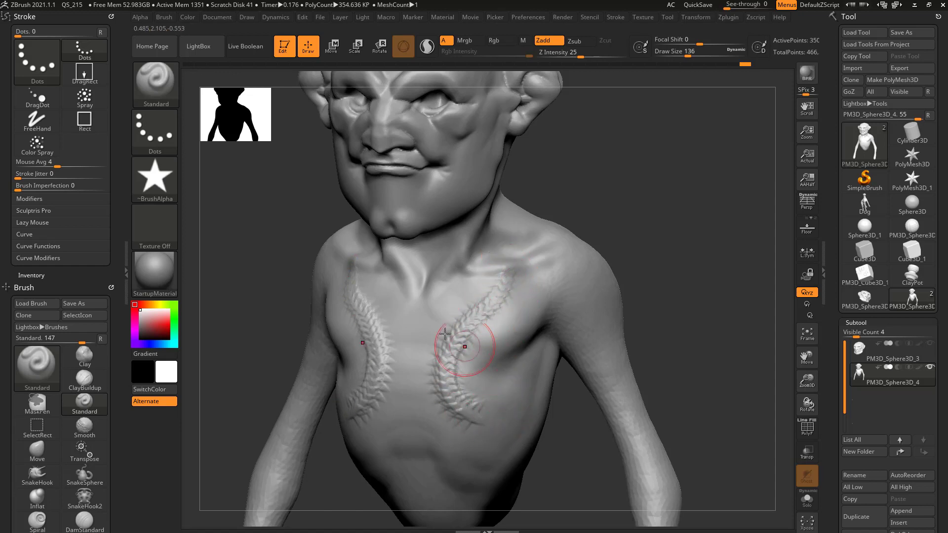
{"action": "key", "text": "ctrl+z"}
{"action": "key", "text": "ctrl+z"}
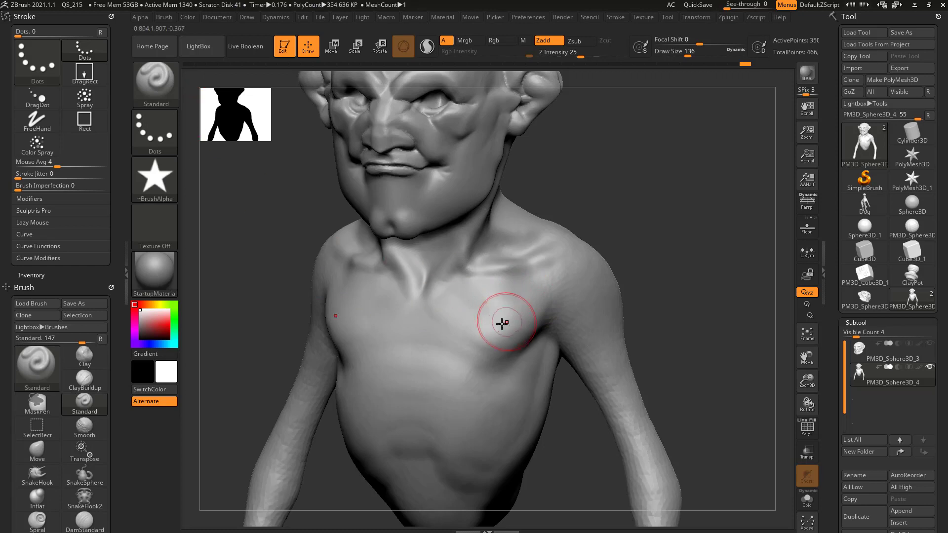
Try thinner star trails down the chest with the Dots stroke at Draw Size 83, and undo them.
{"action": "key", "text": "bracketleft"}
{"action": "left_click_drag", "start_coordinate": [505, 289], "coordinate": [501, 300]}
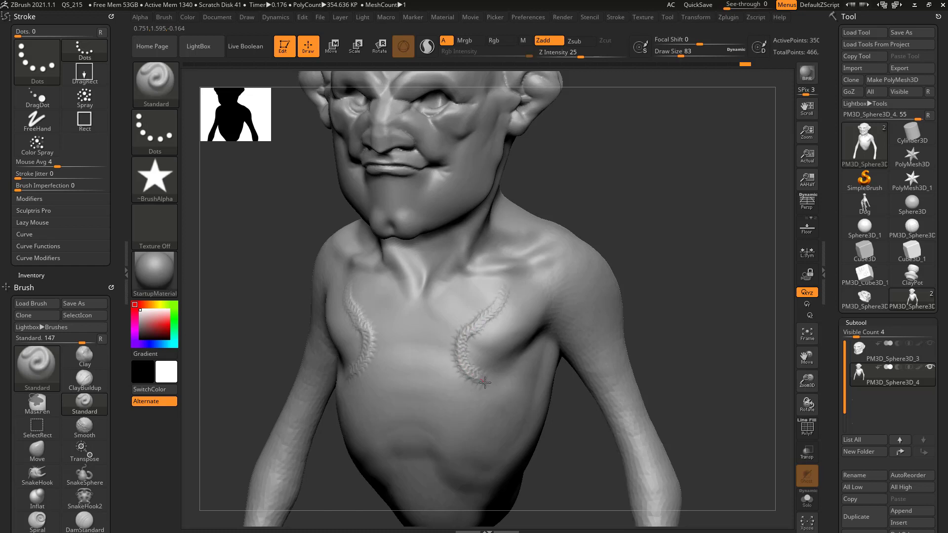
{"action": "left_click_drag", "start_coordinate": [488, 398], "coordinate": [438, 442]}
{"action": "key", "text": "ctrl+z"}
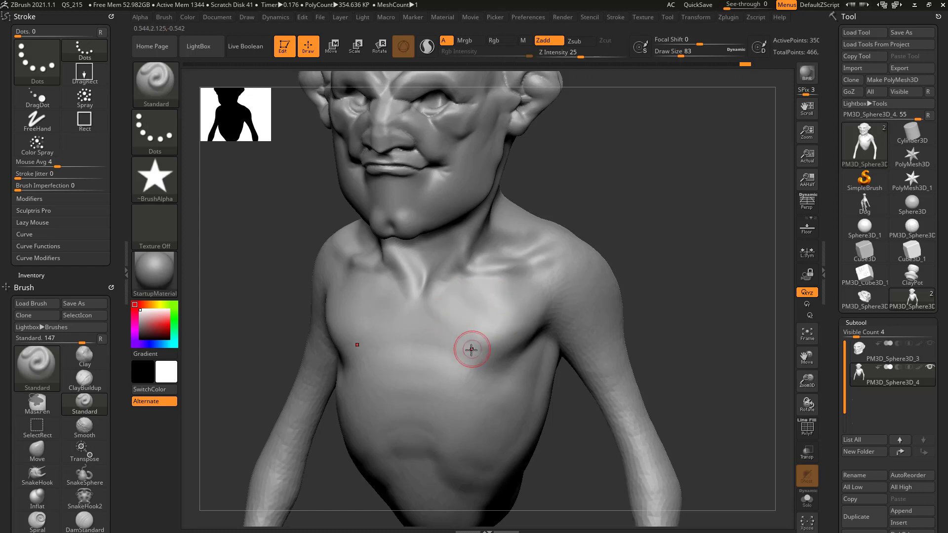
{"action": "left_click_drag", "start_coordinate": [489, 307], "coordinate": [473, 388]}
{"action": "key", "text": "ctrl+z"}
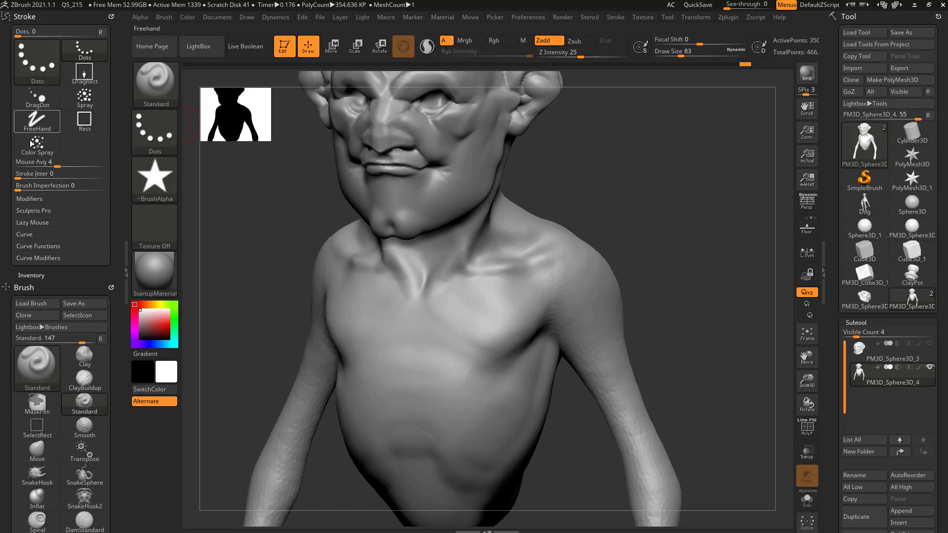
Expand the Lazy Mouse settings and set the Standard brush's alpha to Alpha Off.
{"action": "left_click", "coordinate": [32, 222]}
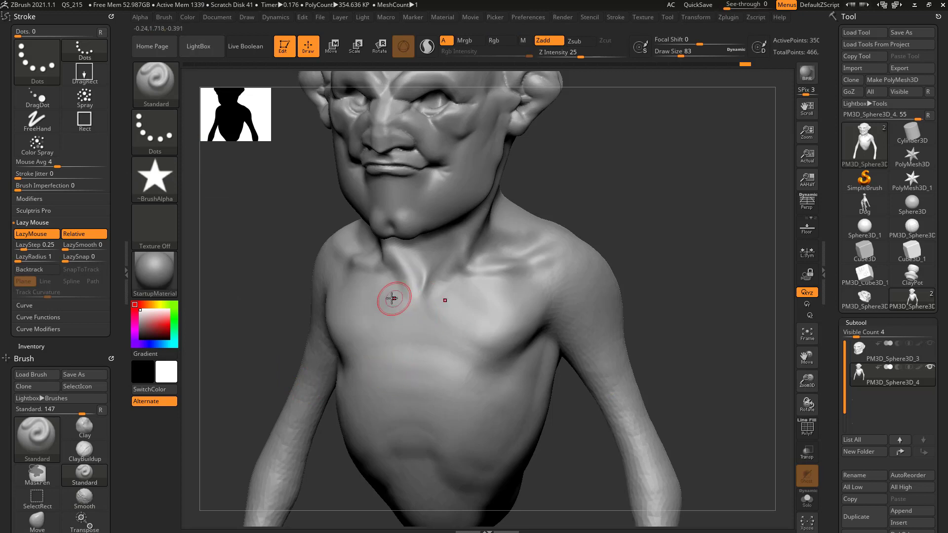
{"action": "left_click", "coordinate": [155, 178]}
{"action": "left_click", "coordinate": [227, 187]}
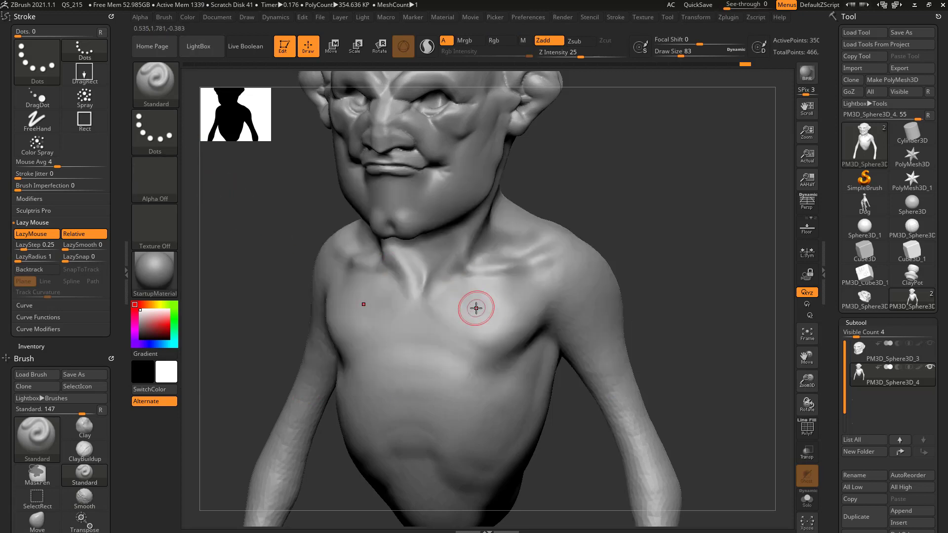
Sculpt the neck and collarbone forms, carve the crease under the chest muscle at Draw Size 80, and smooth near the shoulder.
{"action": "mouse_move", "coordinate": [448, 280]}
{"action": "left_mouse_down"}
{"action": "mouse_move", "coordinate": [461, 290]}
{"action": "mouse_move", "coordinate": [463, 269]}
{"action": "left_mouse_up"}
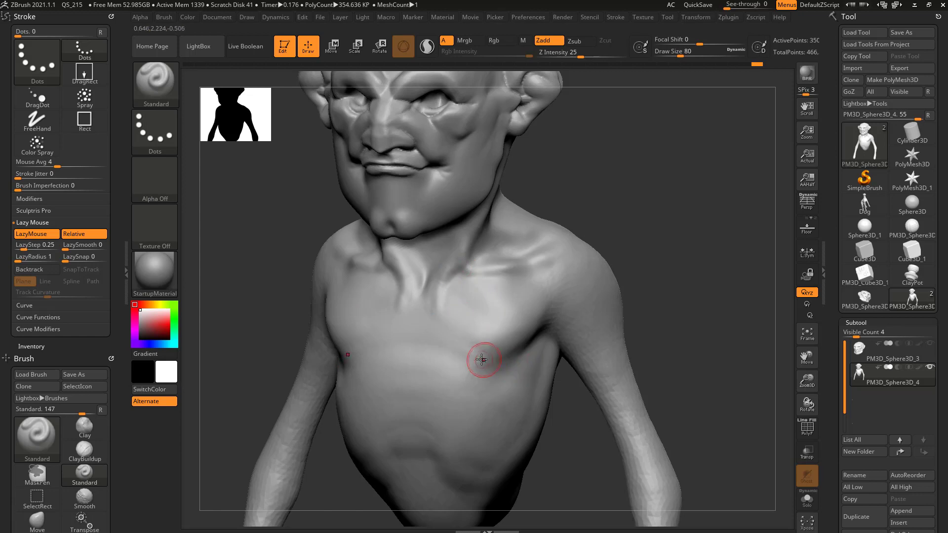
{"action": "key", "text": "s"}
{"action": "left_click_drag", "start_coordinate": [513, 352], "coordinate": [469, 364], "text": "alt"}
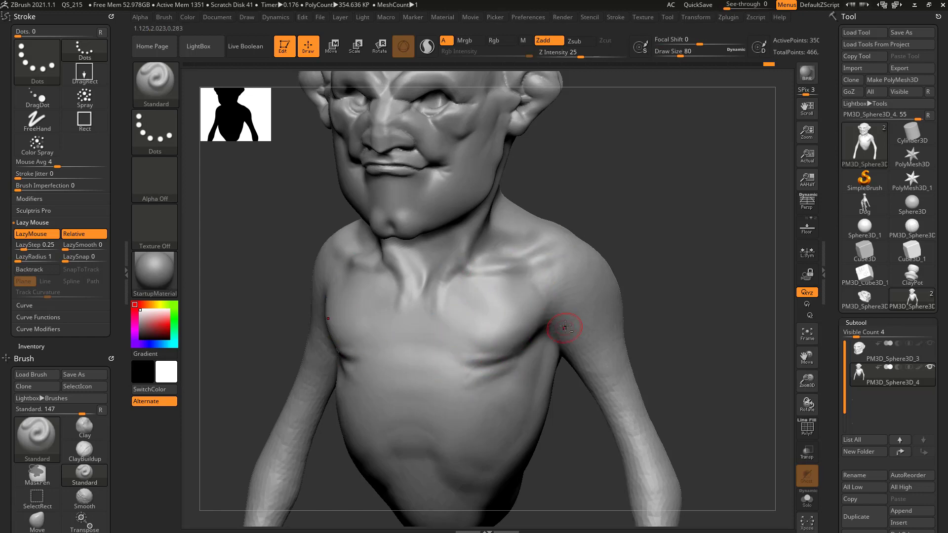
{"action": "key", "text": "shift"}
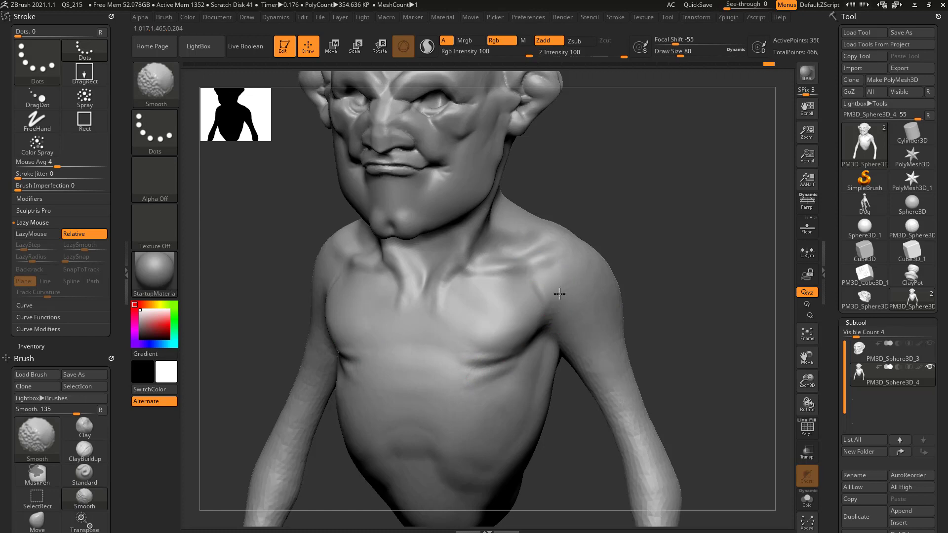
Smooth the chest muscle, and toggle LazyMouse for the Standard brush, leaving it off.
{"action": "mouse_move", "coordinate": [591, 300]}
{"action": "left_mouse_down", "text": "shift"}
{"action": "mouse_move", "coordinate": [533, 292]}
{"action": "mouse_move", "coordinate": [543, 281]}
{"action": "mouse_move", "coordinate": [494, 301]}
{"action": "left_mouse_up", "text": "shift"}
{"action": "key", "text": "l"}
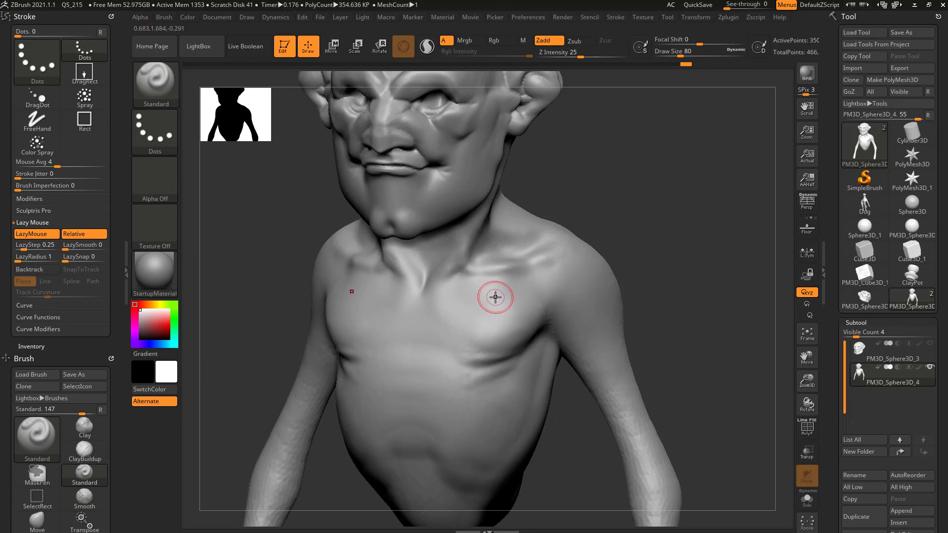
{"action": "key", "text": "l"}
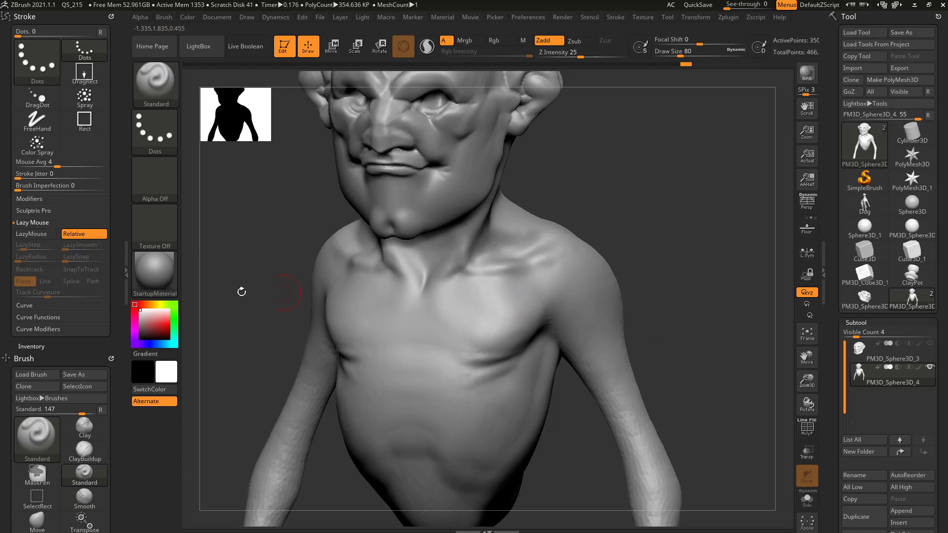
{"action": "key", "text": "l"}
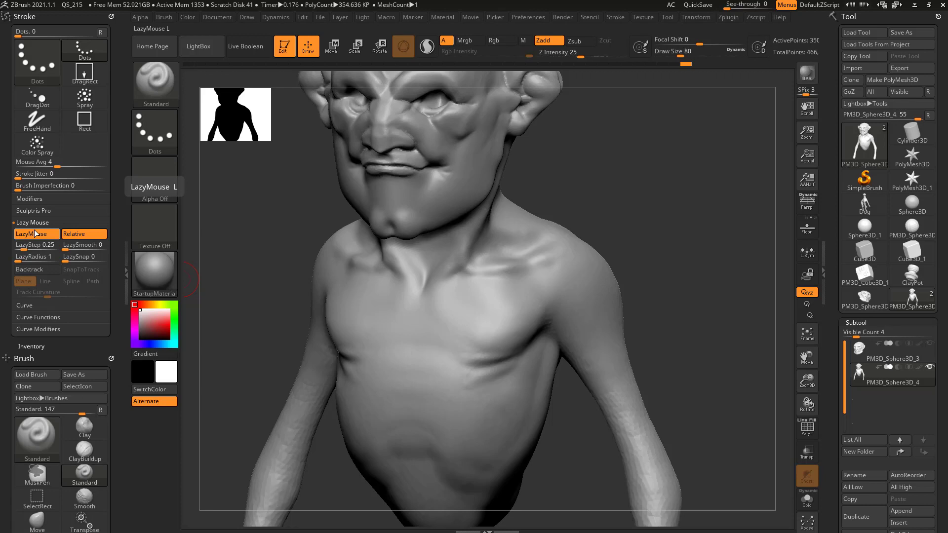
{"action": "left_click", "coordinate": [36, 234]}
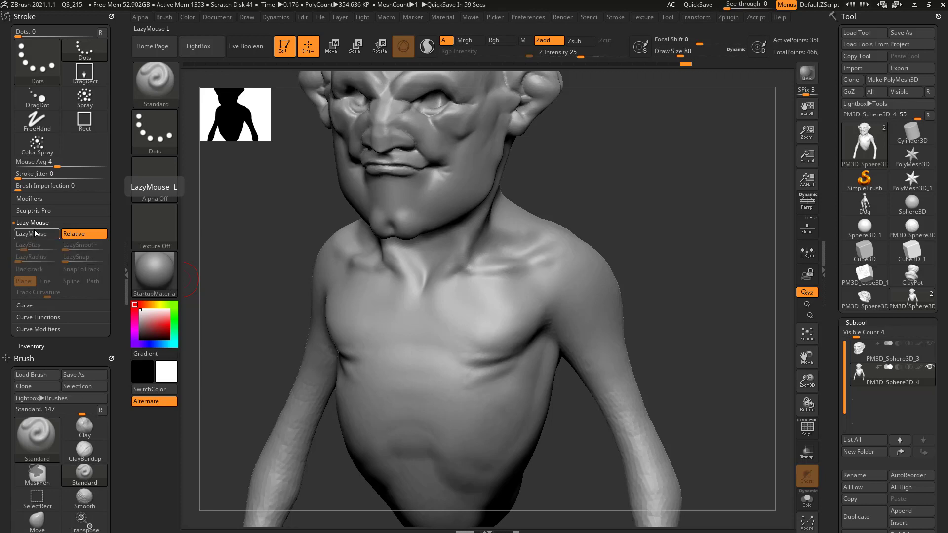
Try single bump dabs across the chest with LazyMouse off, reducing the Draw Size from 80 to 39, and undo them.
{"action": "left_click", "coordinate": [465, 313]}
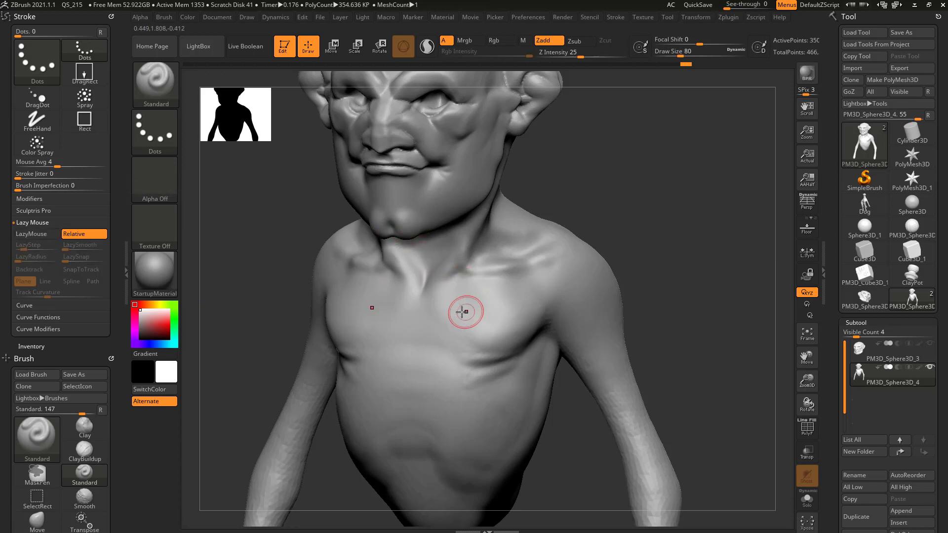
{"action": "left_click", "coordinate": [456, 317]}
{"action": "left_click", "coordinate": [496, 308]}
{"action": "left_click", "coordinate": [463, 293]}
{"action": "left_click", "coordinate": [479, 290]}
{"action": "key", "text": "s"}
{"action": "left_click_drag", "start_coordinate": [488, 322], "coordinate": [481, 322]}
{"action": "left_click", "coordinate": [484, 334]}
{"action": "left_click", "coordinate": [496, 336]}
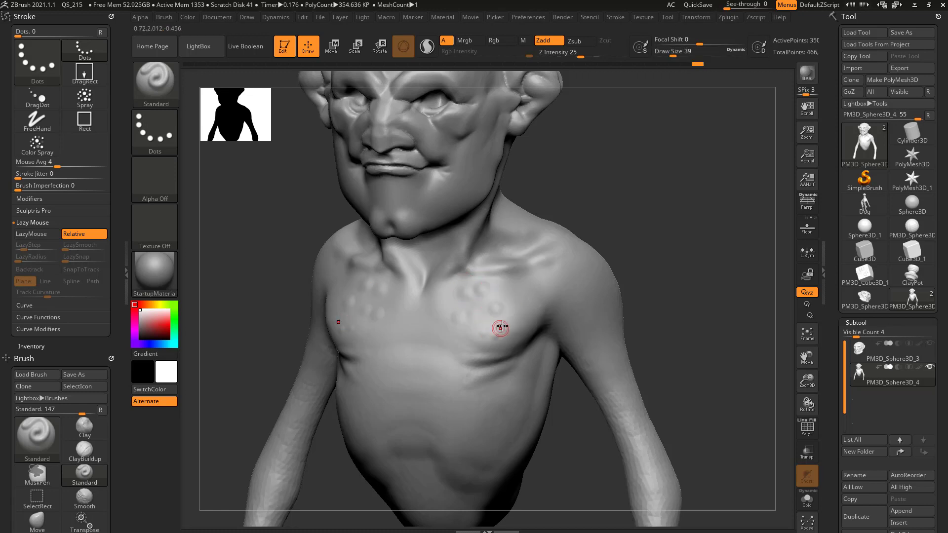
{"action": "key", "text": "ctrl"}
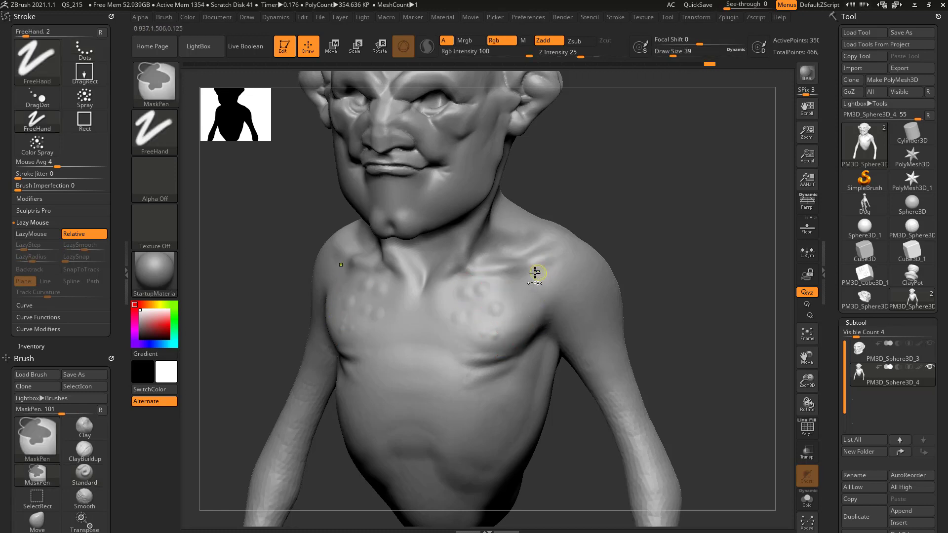
{"action": "key", "text": "ctrl+z"}
{"action": "key", "text": "ctrl+z"}
{"action": "key", "text": "ctrl+z"}
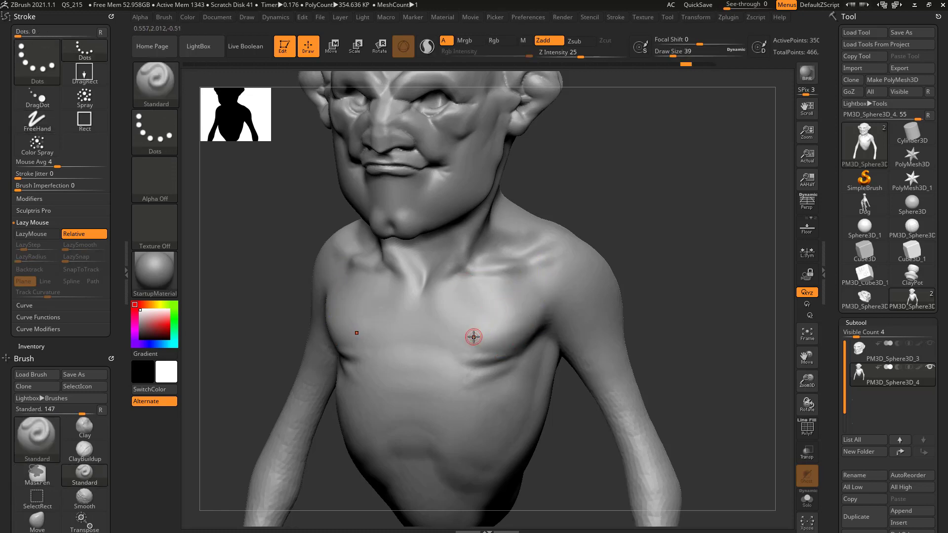
Sculpt a raised nipple on each chest muscle with the Standard brush, reducing the Draw Size to 29.
{"action": "key", "text": "bracketleft"}
{"action": "key", "text": "s"}
{"action": "left_click_drag", "start_coordinate": [502, 335], "coordinate": [506, 330]}
{"action": "key", "text": "s"}
{"action": "left_click_drag", "start_coordinate": [511, 334], "coordinate": [502, 334]}
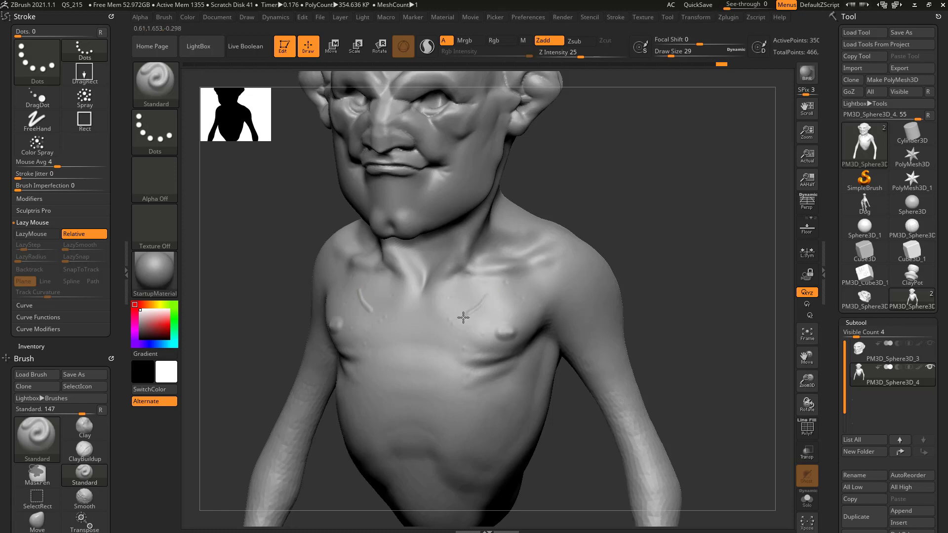
Try freehand strokes down the chest and wavy veins near the front of the shoulder with LazyMouse off, and undo them.
{"action": "mouse_move", "coordinate": [463, 317]}
{"action": "left_mouse_down"}
{"action": "mouse_move", "coordinate": [446, 390]}
{"action": "mouse_move", "coordinate": [454, 402]}
{"action": "left_mouse_up"}
{"action": "key", "text": "ctrl+z"}
{"action": "left_click_drag", "start_coordinate": [725, 291], "coordinate": [654, 251]}
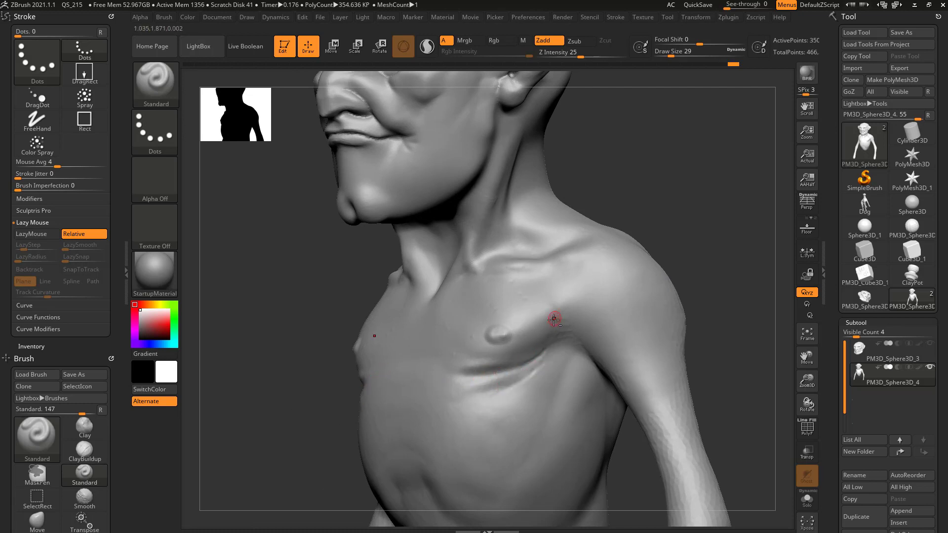
{"action": "left_click_drag", "start_coordinate": [683, 268], "coordinate": [662, 285]}
{"action": "left_click_drag", "start_coordinate": [559, 328], "coordinate": [562, 316], "text": "shift"}
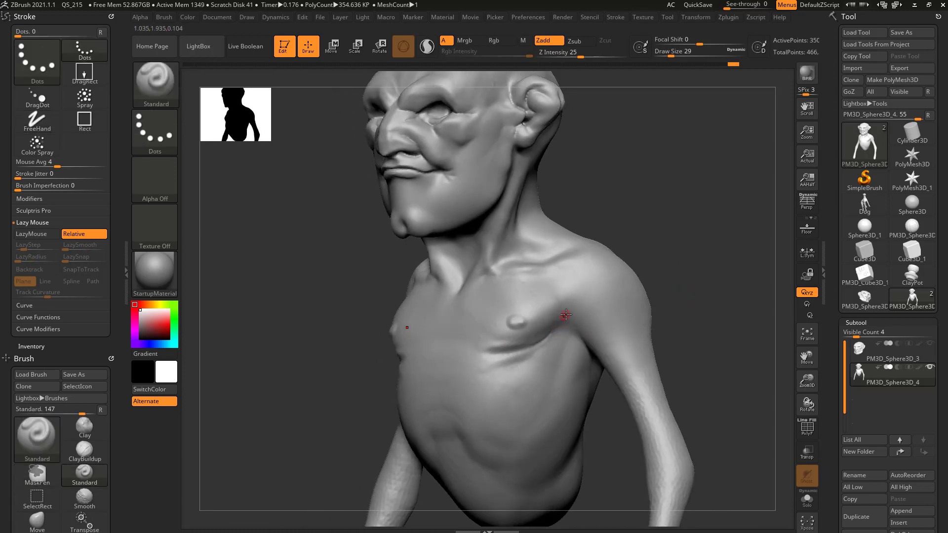
{"action": "mouse_move", "coordinate": [684, 272]}
{"action": "left_mouse_down", "text": "alt"}
{"action": "mouse_move", "coordinate": [652, 298]}
{"action": "mouse_move", "coordinate": [674, 296]}
{"action": "left_mouse_up", "text": "alt"}
{"action": "right_click_drag", "start_coordinate": [562, 323], "coordinate": [529, 317]}
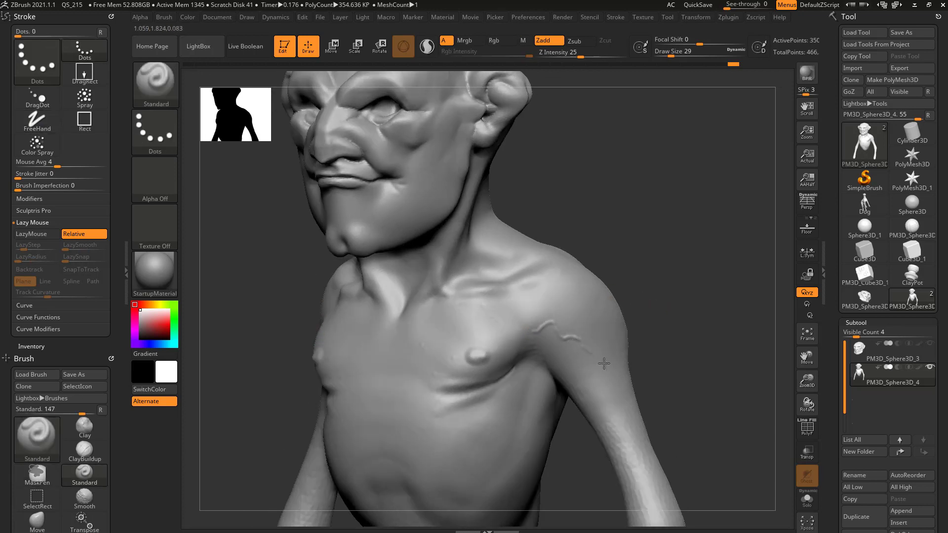
{"action": "mouse_move", "coordinate": [604, 363]}
{"action": "left_mouse_down", "text": "shift"}
{"action": "mouse_move", "coordinate": [588, 328]}
{"action": "mouse_move", "coordinate": [534, 320]}
{"action": "left_mouse_up", "text": "shift"}
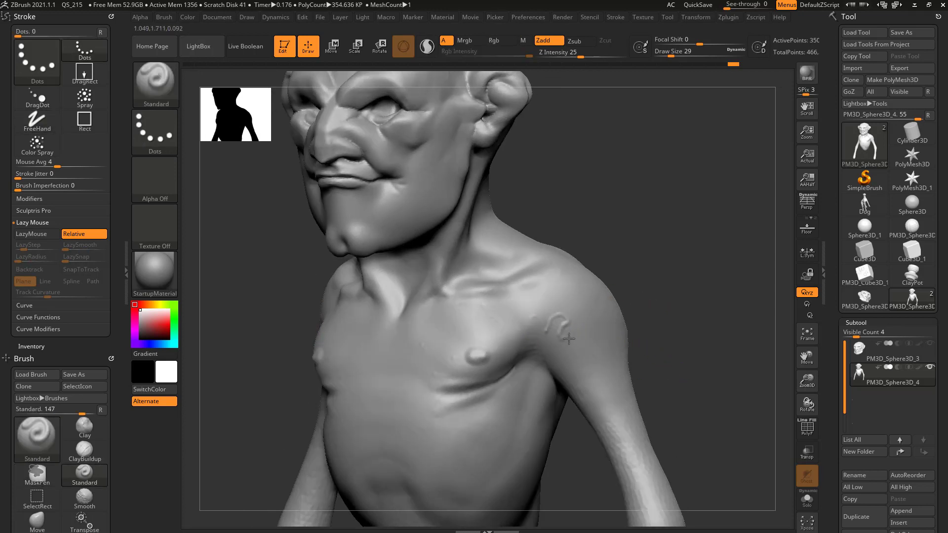
Turn LazyMouse on and step the undo history back to before the nipples were added.
{"action": "key", "text": "l"}
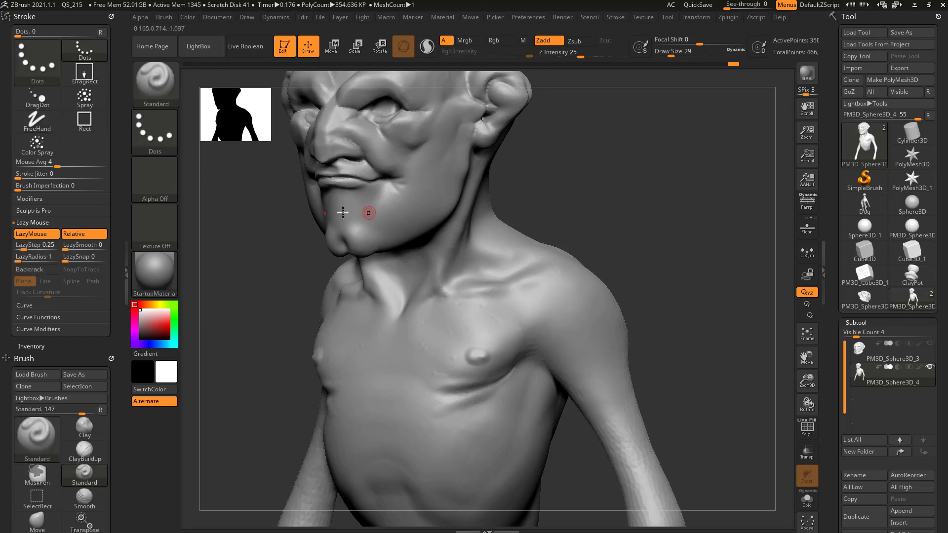
{"action": "left_click", "coordinate": [721, 65]}
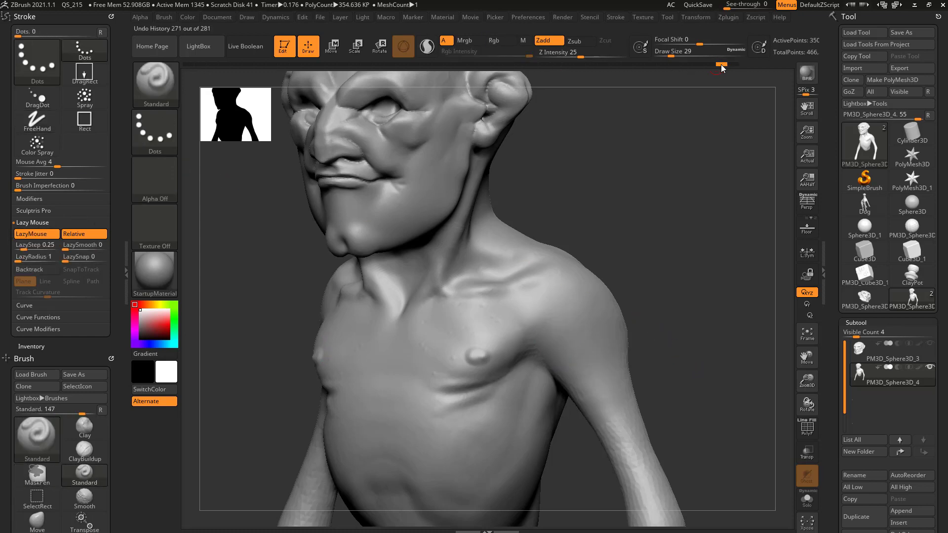
{"action": "left_click_drag", "start_coordinate": [692, 64], "coordinate": [669, 63]}
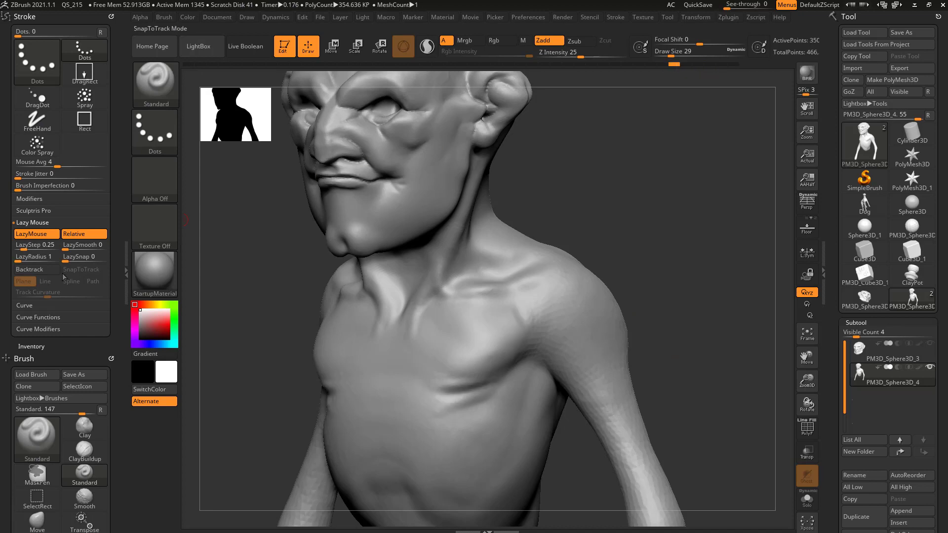
Set LazyRadius to 200, try a long line from the shoulder down the torso, and cancel storing the stroke.
{"action": "left_click_drag", "start_coordinate": [20, 260], "coordinate": [35, 262]}
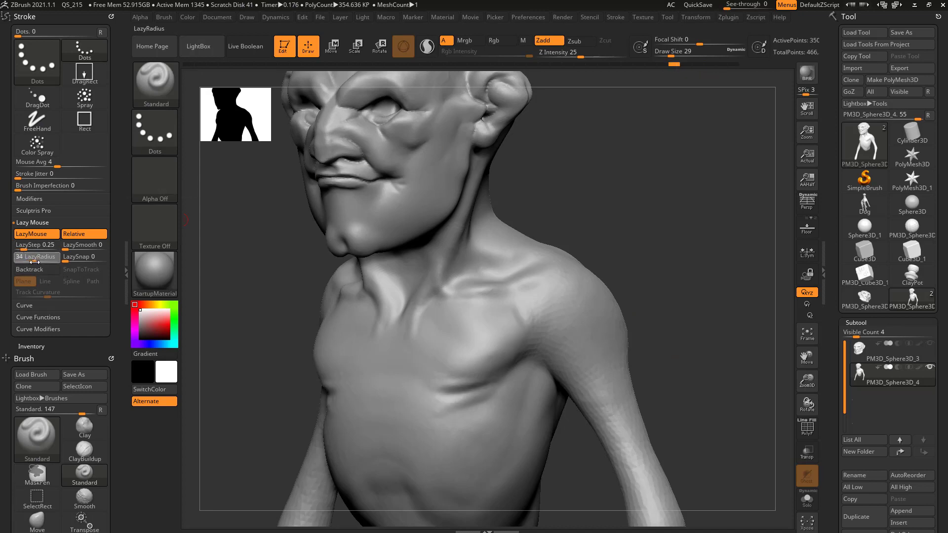
{"action": "right_click_drag", "start_coordinate": [662, 291], "coordinate": [662, 230], "text": "ctrl"}
{"action": "left_click_drag", "start_coordinate": [662, 230], "coordinate": [538, 287]}
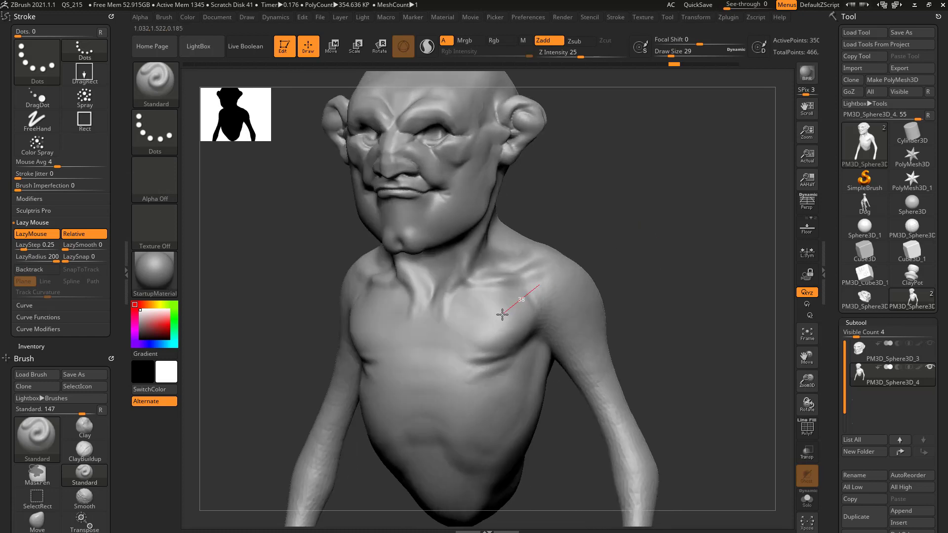
{"action": "mouse_move", "coordinate": [459, 344]}
{"action": "left_mouse_down"}
{"action": "mouse_move", "coordinate": [434, 381]}
{"action": "mouse_move", "coordinate": [432, 440]}
{"action": "mouse_move", "coordinate": [459, 497]}
{"action": "mouse_move", "coordinate": [488, 528]}
{"action": "left_mouse_up"}
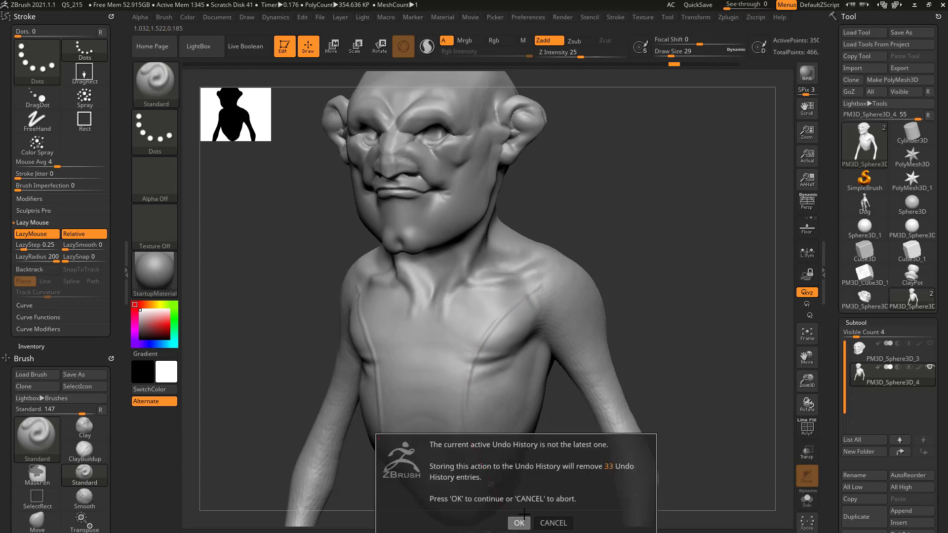
{"action": "left_click", "coordinate": [539, 523]}
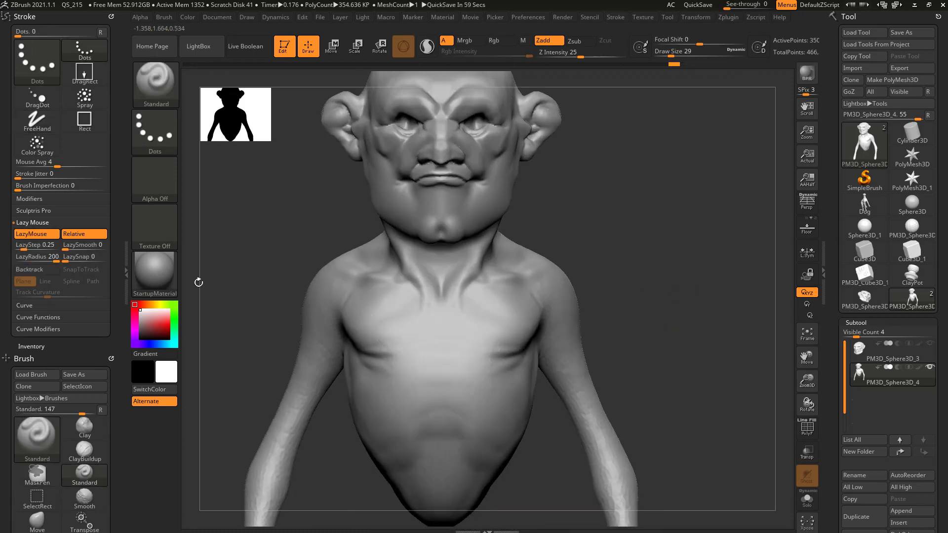
Set LazyRadius to 27 and draw a smooth raised line from the shoulder down the chest and torso.
{"action": "left_click_drag", "start_coordinate": [56, 259], "coordinate": [31, 260]}
{"action": "left_click_drag", "start_coordinate": [626, 275], "coordinate": [617, 252], "text": "alt"}
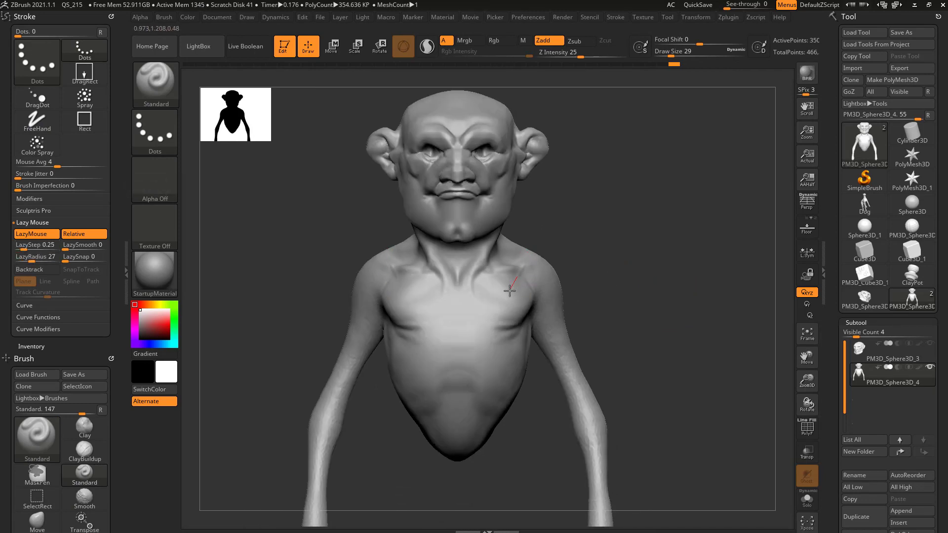
{"action": "left_click_drag", "start_coordinate": [493, 335], "coordinate": [488, 387]}
Extend the raised line over the shoulder and onto the upper back.
{"action": "mouse_move", "coordinate": [534, 344]}
{"action": "left_mouse_down"}
{"action": "mouse_move", "coordinate": [614, 267]}
{"action": "mouse_move", "coordinate": [622, 288]}
{"action": "left_mouse_up"}
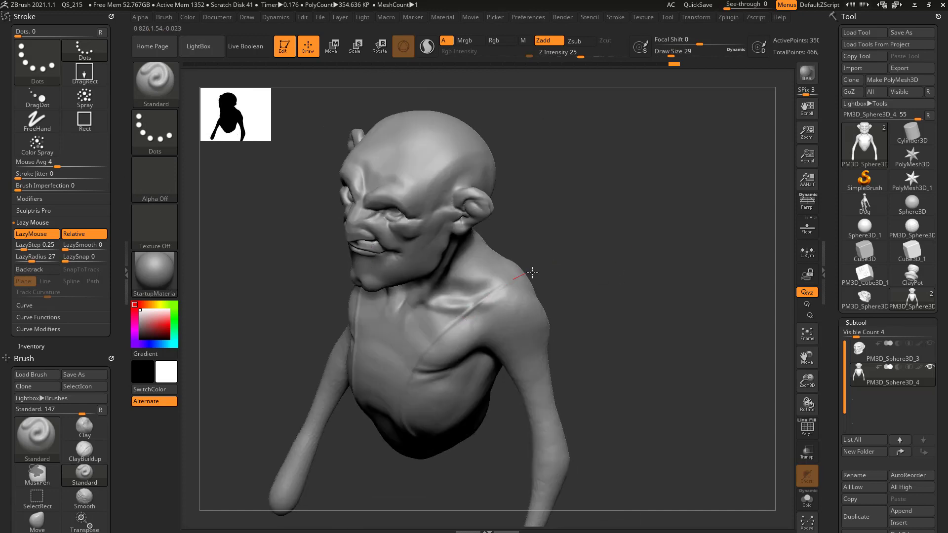
{"action": "mouse_move", "coordinate": [531, 272]}
{"action": "left_mouse_down"}
{"action": "mouse_move", "coordinate": [671, 237]}
{"action": "mouse_move", "coordinate": [542, 309]}
{"action": "left_mouse_up"}
{"action": "left_click_drag", "start_coordinate": [441, 281], "coordinate": [486, 332]}
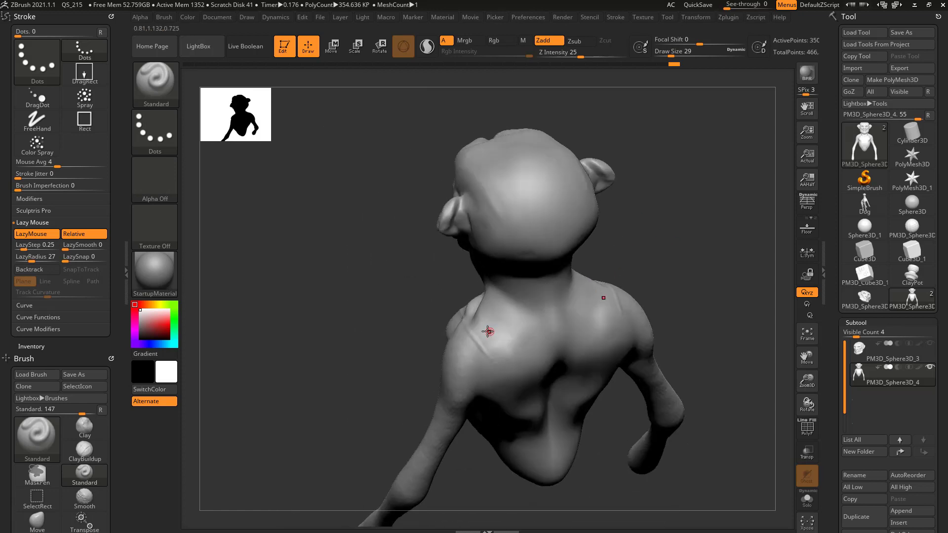
{"action": "mouse_move", "coordinate": [500, 414]}
{"action": "left_mouse_down"}
{"action": "mouse_move", "coordinate": [500, 392]}
{"action": "mouse_move", "coordinate": [516, 408]}
{"action": "mouse_move", "coordinate": [560, 401]}
{"action": "left_mouse_up"}
{"action": "mouse_move", "coordinate": [678, 336]}
{"action": "left_mouse_down"}
{"action": "mouse_move", "coordinate": [711, 307]}
{"action": "mouse_move", "coordinate": [430, 357]}
{"action": "mouse_move", "coordinate": [570, 298]}
{"action": "mouse_move", "coordinate": [590, 310]}
{"action": "mouse_move", "coordinate": [555, 324]}
{"action": "left_mouse_up"}
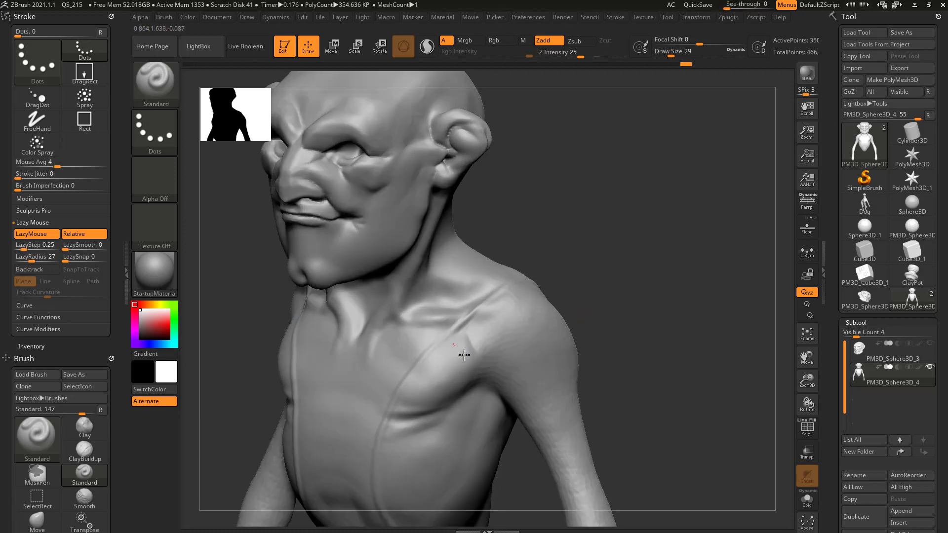
Set the Draw Size to 49, sculpt muscle and rib folds around the armpit and below the chest muscle, and smooth them.
{"action": "key", "text": "s"}
{"action": "left_click_drag", "start_coordinate": [466, 366], "coordinate": [470, 365]}
{"action": "mouse_move", "coordinate": [653, 311]}
{"action": "left_mouse_down"}
{"action": "mouse_move", "coordinate": [662, 285]}
{"action": "mouse_move", "coordinate": [642, 296]}
{"action": "left_mouse_up"}
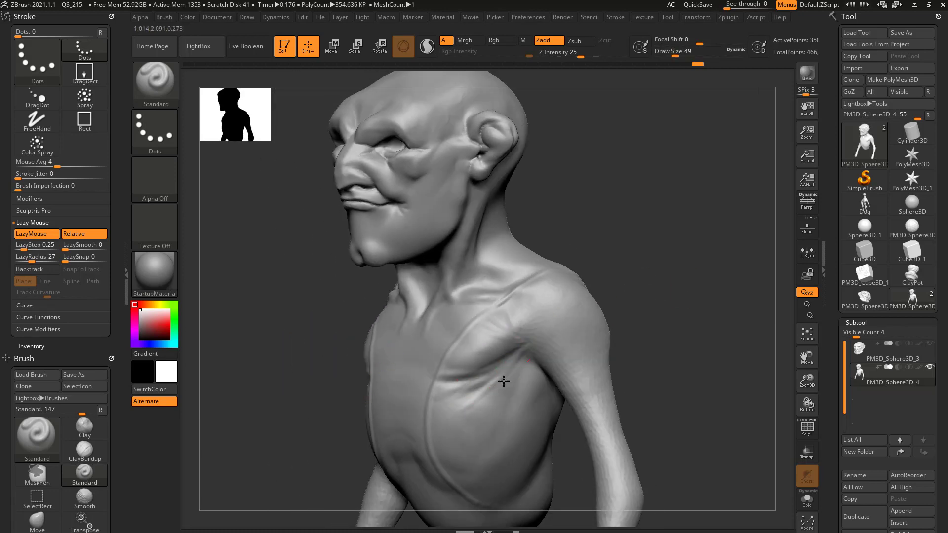
{"action": "mouse_move", "coordinate": [683, 340]}
{"action": "left_mouse_down"}
{"action": "mouse_move", "coordinate": [698, 275]}
{"action": "mouse_move", "coordinate": [617, 347]}
{"action": "left_mouse_up"}
{"action": "key", "text": "shift"}
{"action": "left_click_drag", "start_coordinate": [642, 302], "coordinate": [656, 326]}
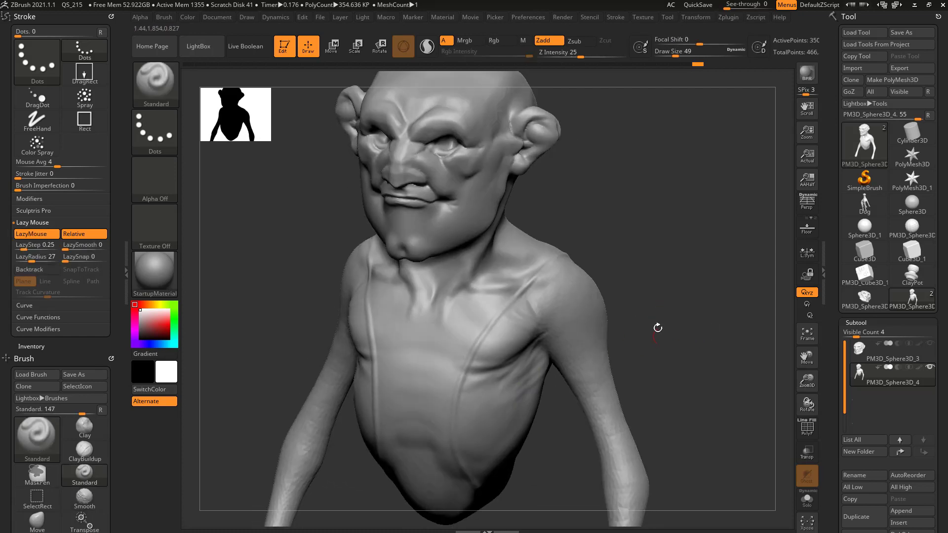
{"action": "left_click_drag", "start_coordinate": [523, 326], "coordinate": [529, 307], "text": "shift"}
{"action": "mouse_move", "coordinate": [682, 240]}
{"action": "left_mouse_down"}
{"action": "mouse_move", "coordinate": [713, 222]}
{"action": "mouse_move", "coordinate": [666, 222]}
{"action": "mouse_move", "coordinate": [681, 229]}
{"action": "mouse_move", "coordinate": [629, 243]}
{"action": "mouse_move", "coordinate": [691, 245]}
{"action": "left_mouse_up"}
{"action": "key", "text": "shift"}
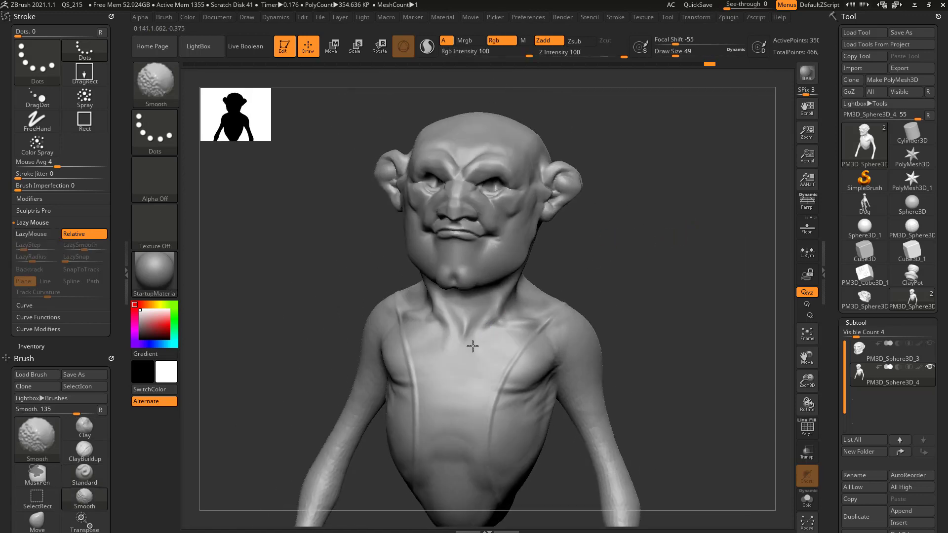
Shape and smooth the neck at Draw Size 49, and turn LazyMouse off.
{"action": "left_click_drag", "start_coordinate": [617, 225], "coordinate": [615, 234]}
{"action": "left_click_drag", "start_coordinate": [571, 271], "coordinate": [551, 276]}
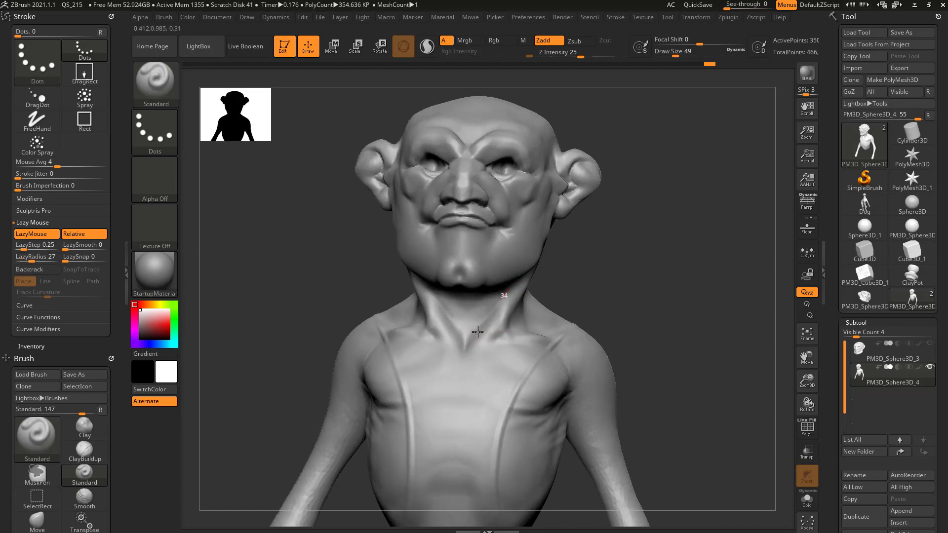
{"action": "left_click_drag", "start_coordinate": [612, 271], "coordinate": [547, 264]}
{"action": "left_click_drag", "start_coordinate": [605, 250], "coordinate": [627, 243]}
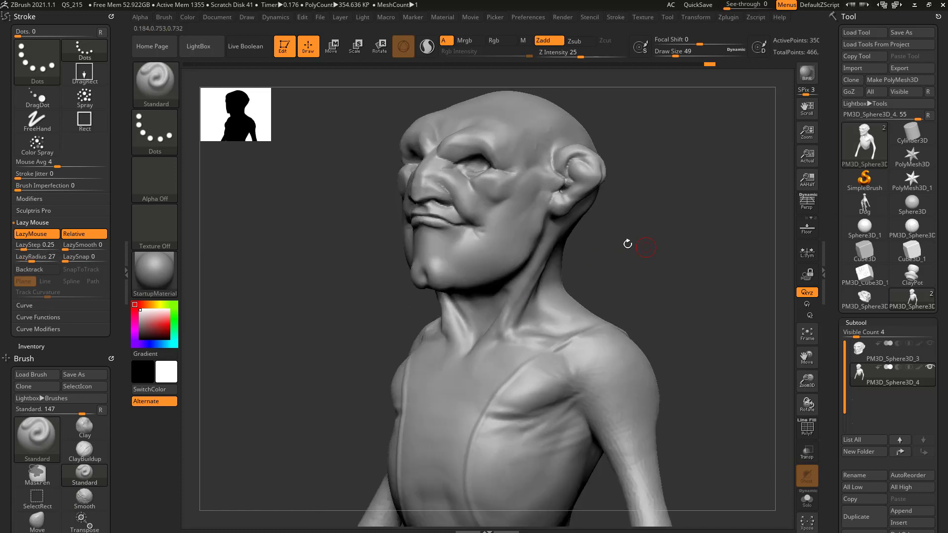
{"action": "left_click_drag", "start_coordinate": [536, 300], "coordinate": [540, 275], "text": "shift"}
{"action": "key", "text": "l"}
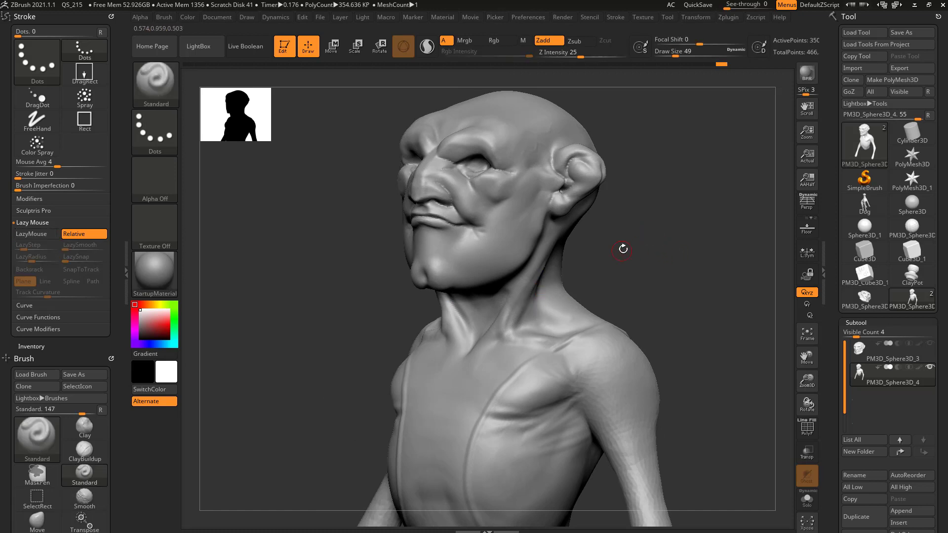
Sculpt the neck base and inner collarbone with short strokes without LazyMouse, and smooth the area.
{"action": "left_click_drag", "start_coordinate": [622, 247], "coordinate": [641, 245]}
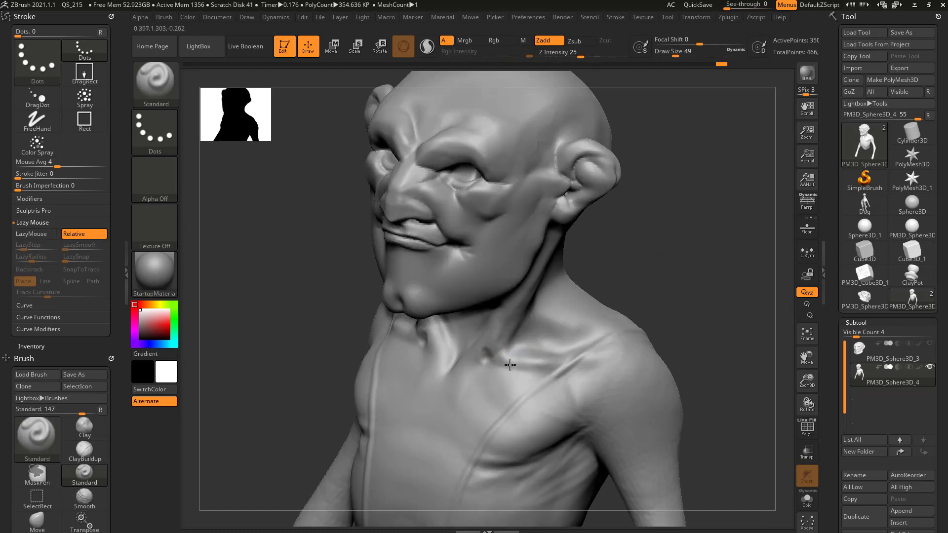
{"action": "left_click_drag", "start_coordinate": [499, 354], "coordinate": [494, 360], "text": "shift"}
{"action": "left_click_drag", "start_coordinate": [623, 267], "coordinate": [641, 260]}
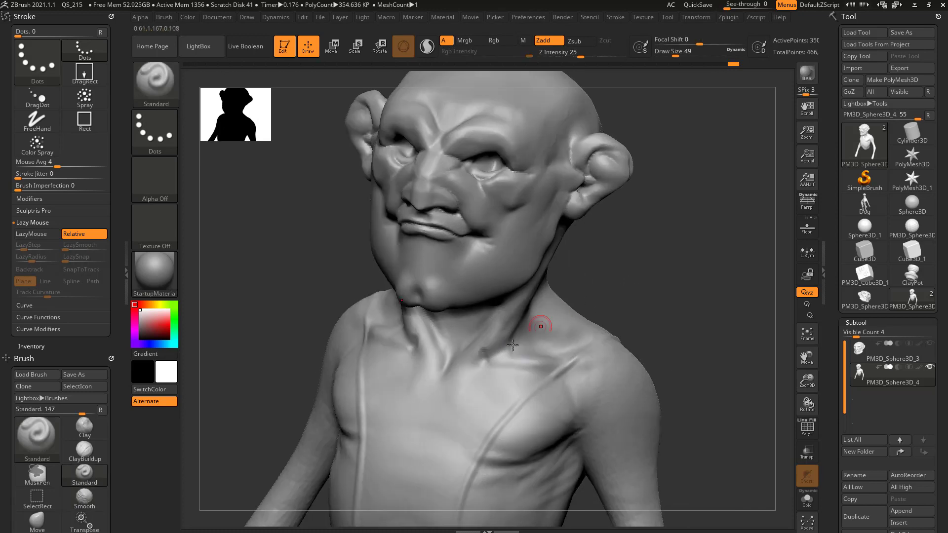
{"action": "right_click_drag", "start_coordinate": [618, 298], "coordinate": [594, 306]}
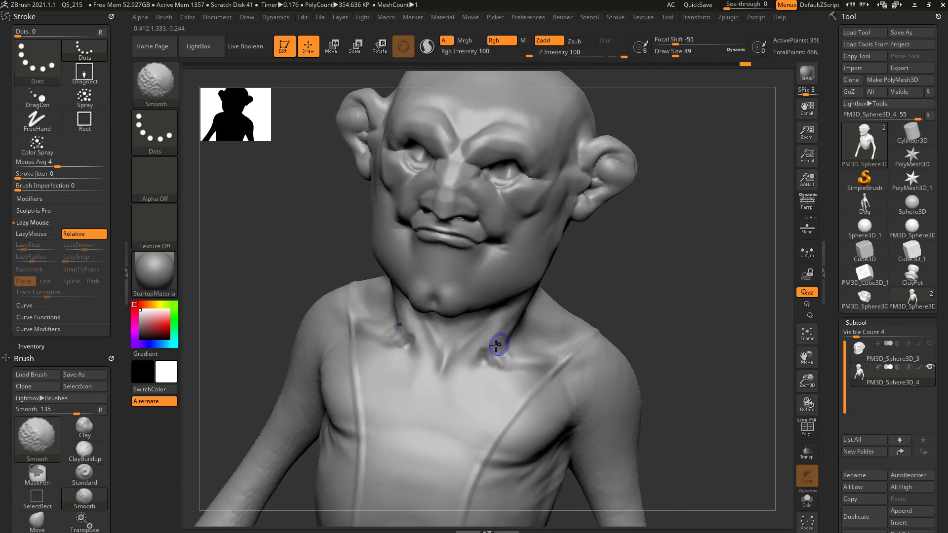
Sculpt the outer collarbone, shoulder and upper chest muscle with short strokes at Draw Sizes 39 and 27, and smooth them.
{"action": "left_click_drag", "start_coordinate": [661, 291], "coordinate": [666, 279]}
{"action": "key", "text": "bracketleft"}
{"action": "left_click_drag", "start_coordinate": [654, 349], "coordinate": [545, 350]}
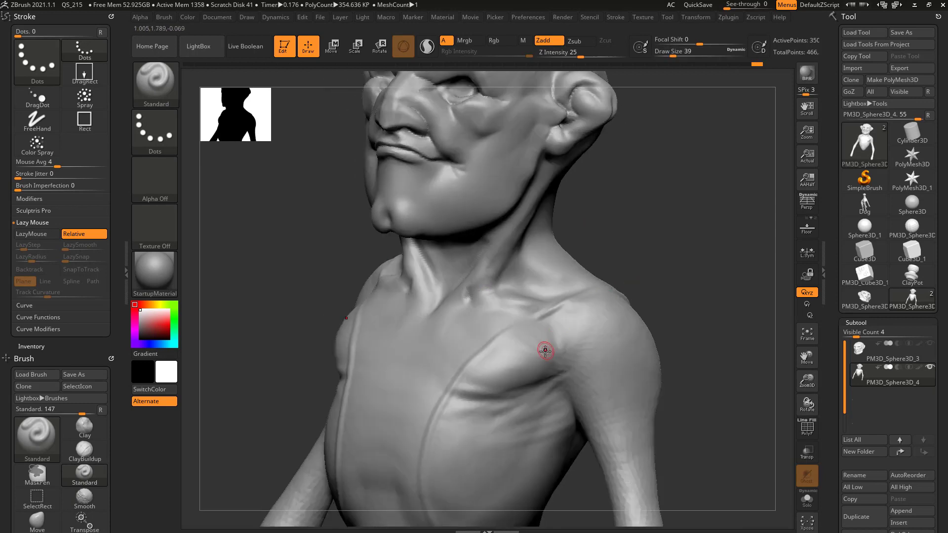
{"action": "mouse_move", "coordinate": [681, 330]}
{"action": "right_mouse_down"}
{"action": "mouse_move", "coordinate": [650, 284]}
{"action": "mouse_move", "coordinate": [525, 353]}
{"action": "right_mouse_up"}
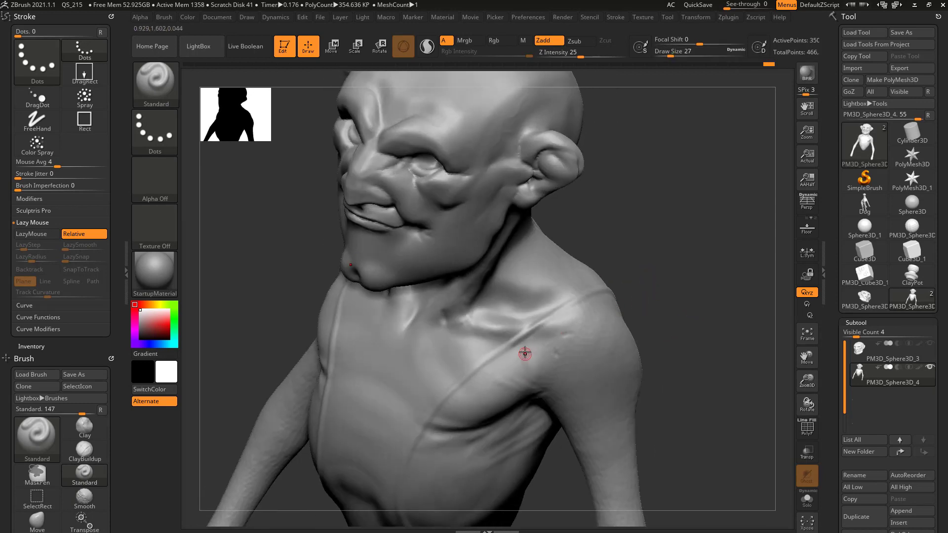
{"action": "key", "text": "shift"}
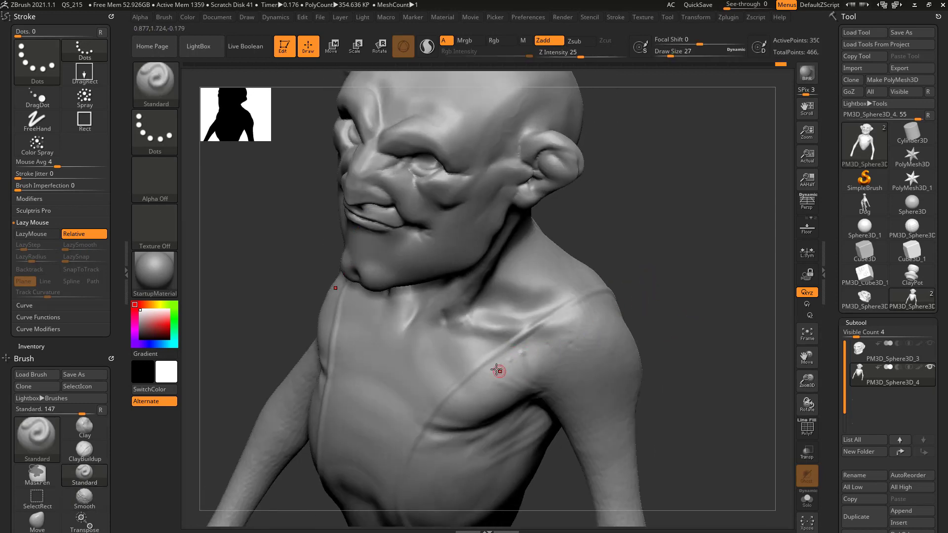
{"action": "key", "text": "shift"}
{"action": "mouse_move", "coordinate": [666, 313]}
{"action": "right_mouse_down"}
{"action": "mouse_move", "coordinate": [449, 356]}
{"action": "mouse_move", "coordinate": [652, 290]}
{"action": "mouse_move", "coordinate": [617, 300]}
{"action": "mouse_move", "coordinate": [607, 248]}
{"action": "mouse_move", "coordinate": [396, 395]}
{"action": "mouse_move", "coordinate": [347, 405]}
{"action": "right_mouse_up"}
{"action": "key", "text": "shift"}
Turn LazyMouse back on and assign the star-shaped Alpha 10 to the Standard brush.
{"action": "key", "text": "l"}
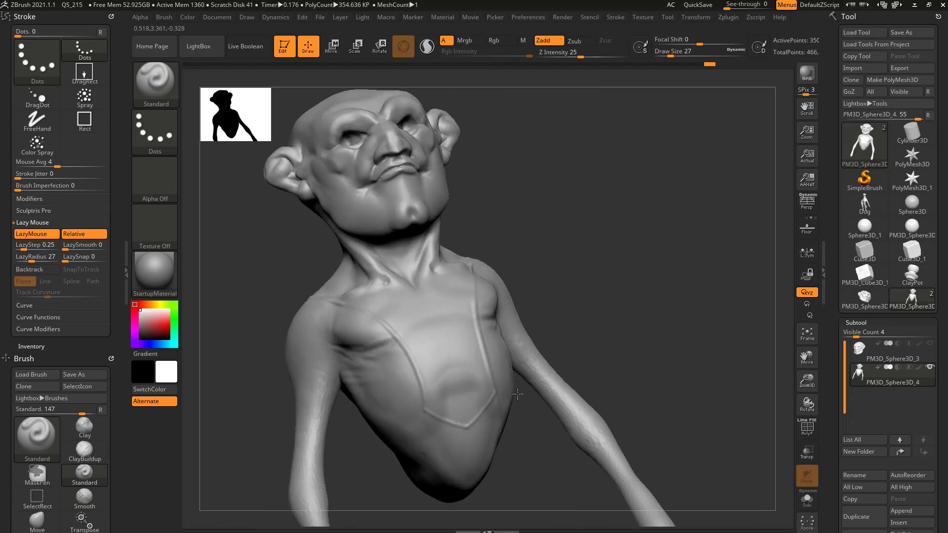
{"action": "right_click_drag", "start_coordinate": [518, 393], "coordinate": [490, 399]}
{"action": "right_click_drag", "start_coordinate": [621, 259], "coordinate": [562, 305]}
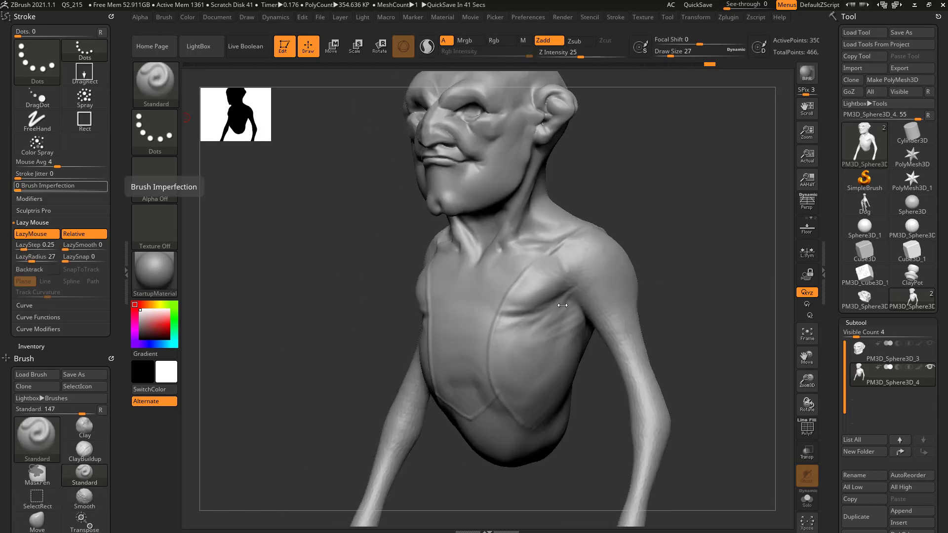
{"action": "left_click", "coordinate": [157, 180]}
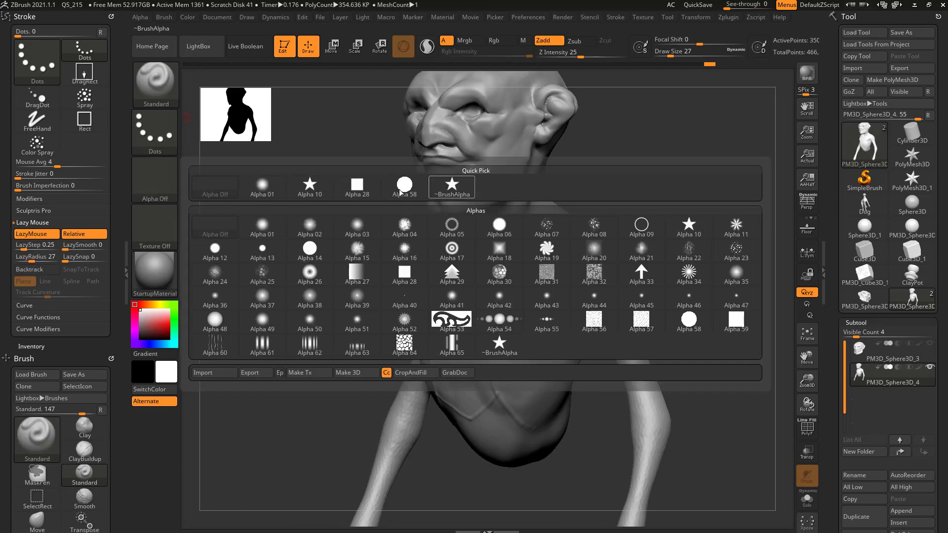
{"action": "left_click", "coordinate": [309, 187]}
{"action": "right_click_drag", "start_coordinate": [681, 237], "coordinate": [643, 220], "text": "alt"}
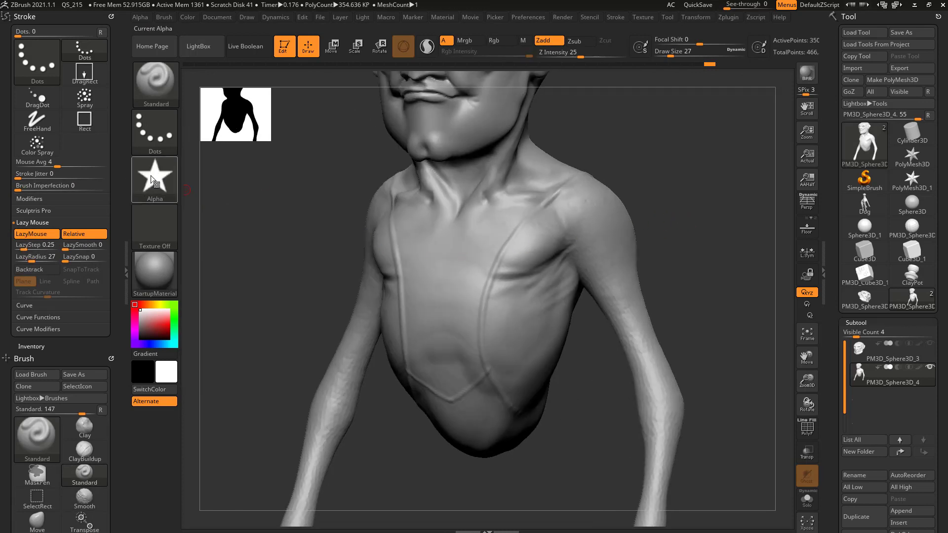
Draw trial star-alpha strokes down the chest with LazyStep at 0.25, trying Draw Sizes 71 and 56, and undo each one.
{"action": "mouse_move", "coordinate": [507, 213]}
{"action": "left_mouse_down"}
{"action": "mouse_move", "coordinate": [465, 286]}
{"action": "mouse_move", "coordinate": [469, 343]}
{"action": "left_mouse_up"}
{"action": "left_click_drag", "start_coordinate": [715, 231], "coordinate": [729, 232], "text": "alt"}
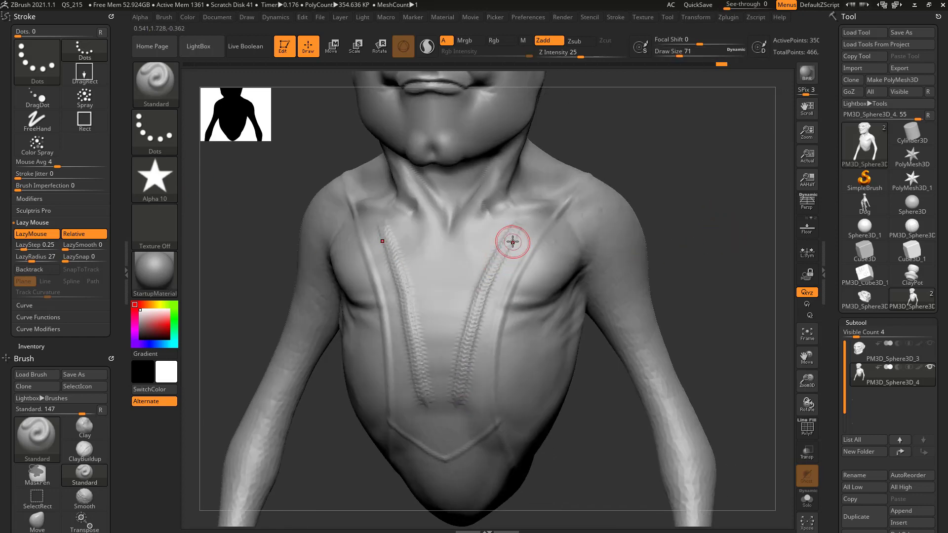
{"action": "key", "text": "ctrl+z"}
{"action": "left_click_drag", "start_coordinate": [522, 225], "coordinate": [472, 350]}
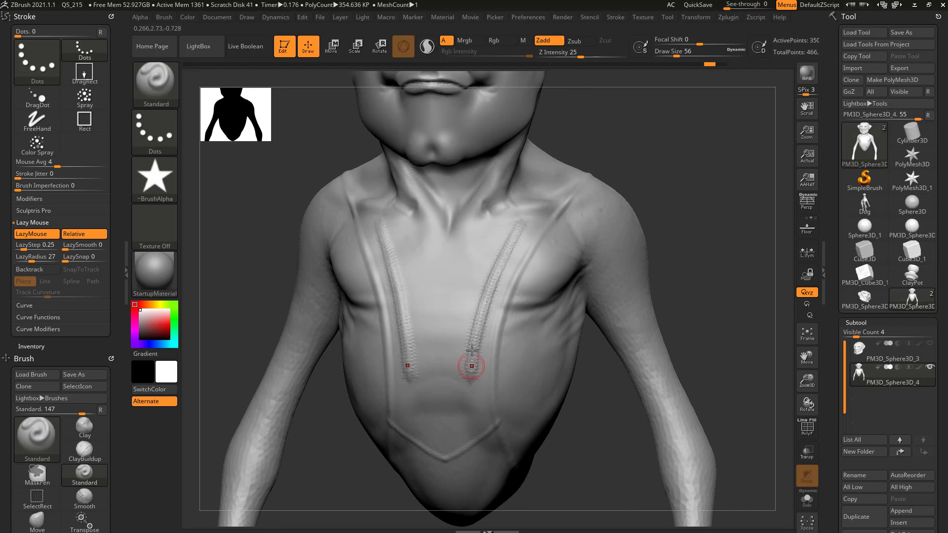
{"action": "key", "text": "ctrl+z"}
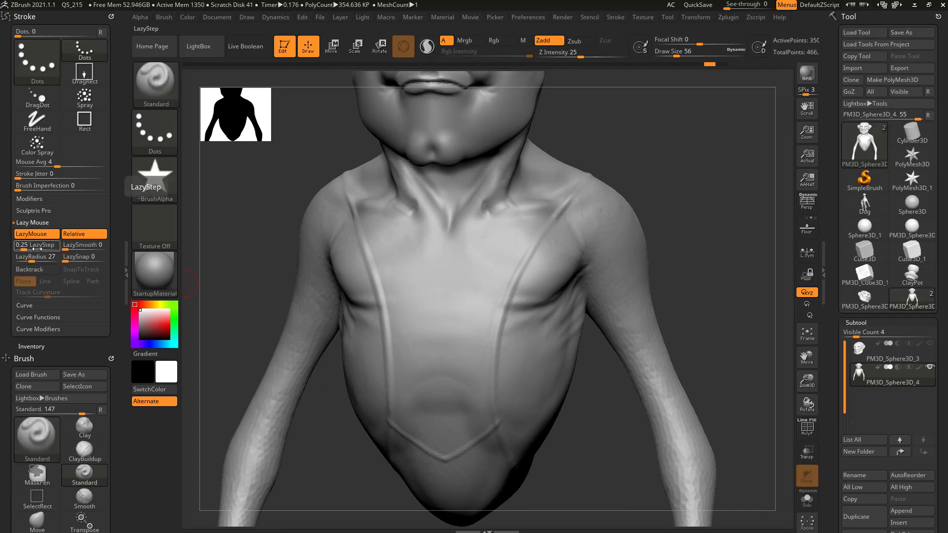
{"action": "left_click_drag", "start_coordinate": [520, 207], "coordinate": [464, 395]}
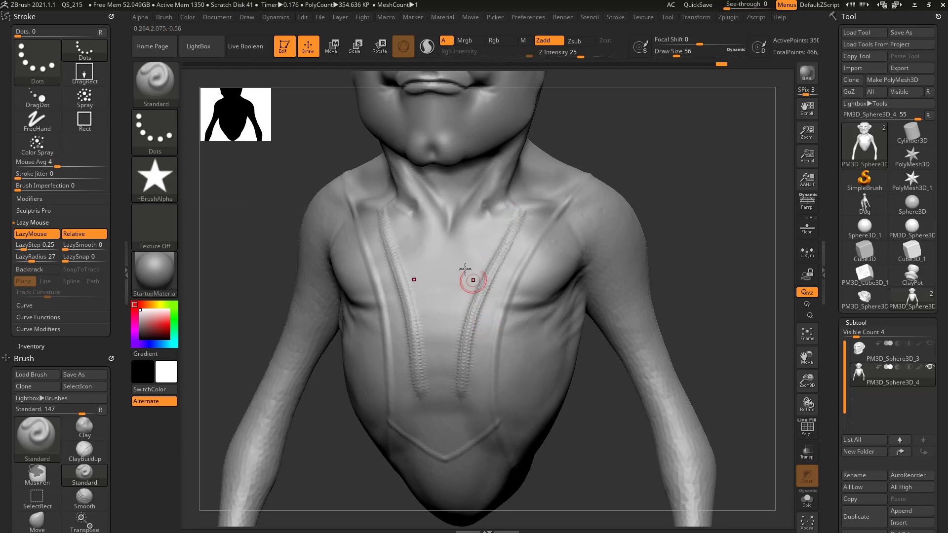
{"action": "key", "text": "ctrl+z"}
Raise the LazyStep to 0.75 and draw trial star strokes down the chest, undoing each one.
{"action": "left_click", "coordinate": [35, 244]}
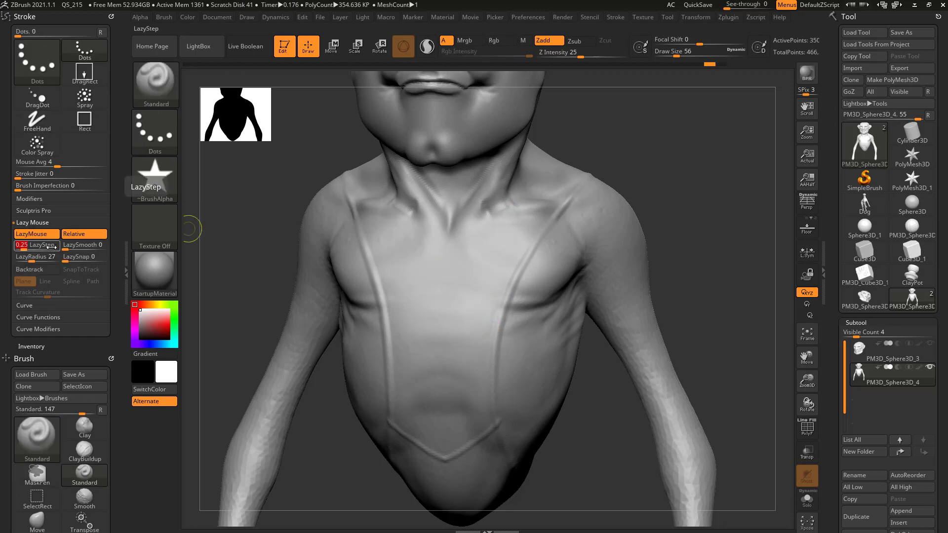
{"action": "type", "text": "1"}
{"action": "key", "text": "Return"}
{"action": "mouse_move", "coordinate": [511, 224]}
{"action": "left_mouse_down"}
{"action": "mouse_move", "coordinate": [469, 336]}
{"action": "mouse_move", "coordinate": [458, 409]}
{"action": "left_mouse_up"}
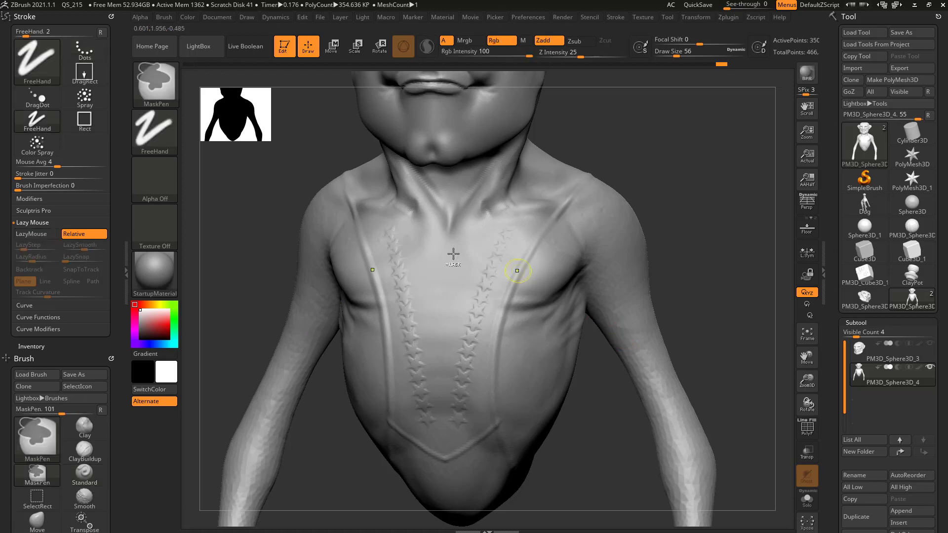
{"action": "key", "text": "ctrl+z"}
{"action": "left_click", "coordinate": [36, 247]}
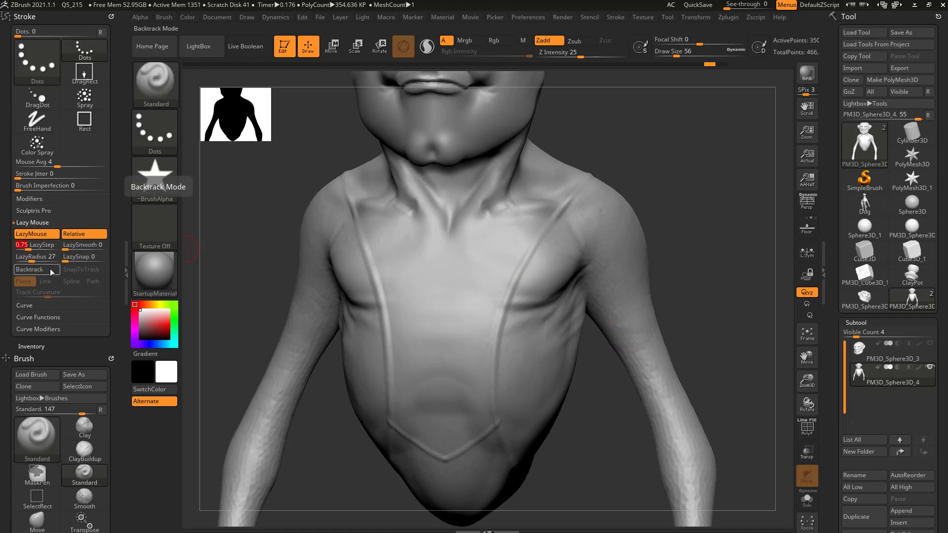
{"action": "mouse_move", "coordinate": [493, 267]}
{"action": "left_mouse_down"}
{"action": "mouse_move", "coordinate": [472, 325]}
{"action": "mouse_move", "coordinate": [475, 395]}
{"action": "left_mouse_up"}
{"action": "key", "text": "ctrl"}
{"action": "key", "text": "ctrl+z"}
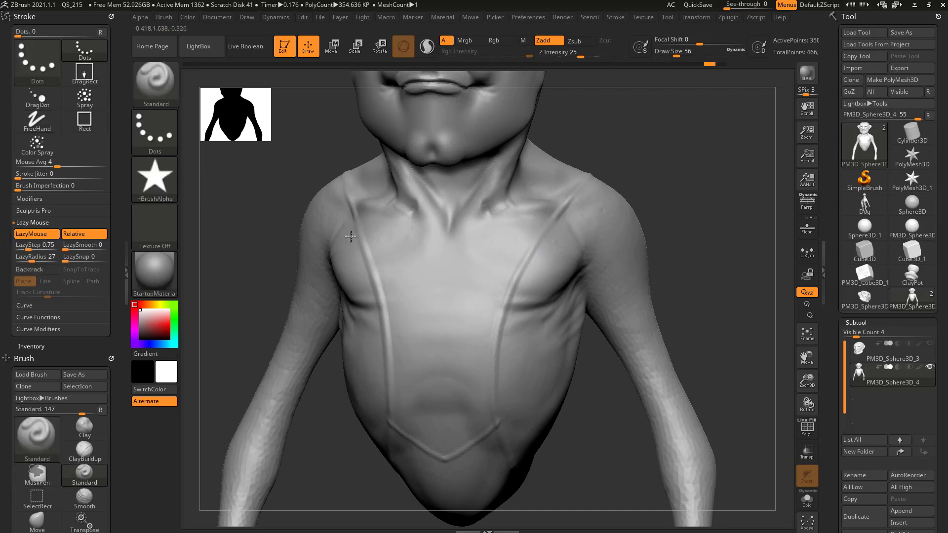
Set the LazyStep to 1.5, draw a trial star stroke down the chest and undo it.
{"action": "left_click", "coordinate": [30, 234]}
{"action": "type", "text": "1."}
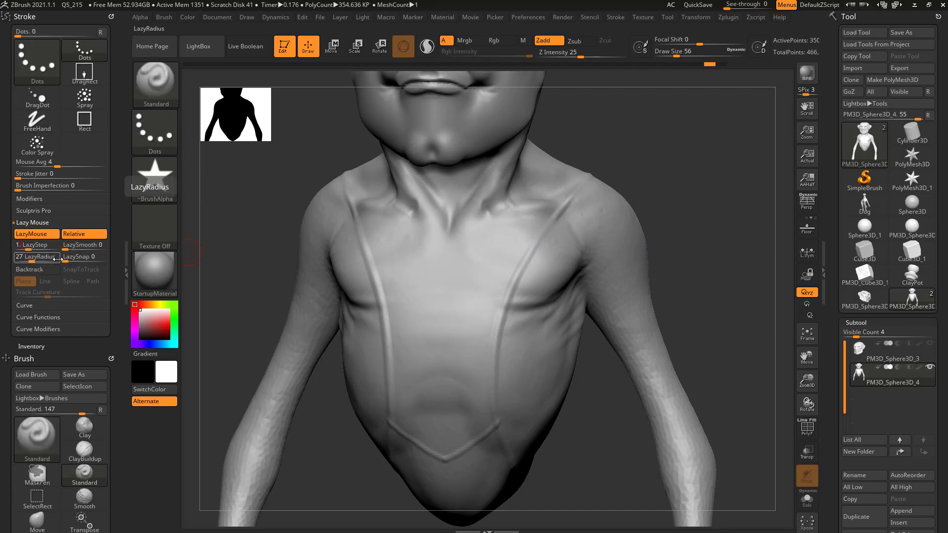
{"action": "mouse_move", "coordinate": [500, 253]}
{"action": "left_mouse_down"}
{"action": "mouse_move", "coordinate": [468, 335]}
{"action": "mouse_move", "coordinate": [463, 387]}
{"action": "left_mouse_up"}
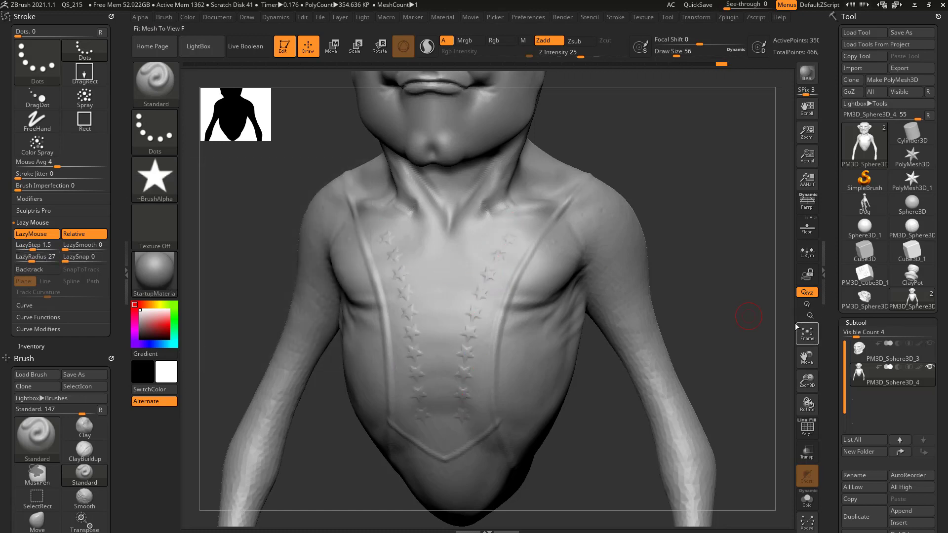
{"action": "key", "text": "ctrl"}
{"action": "key", "text": "ctrl+z"}
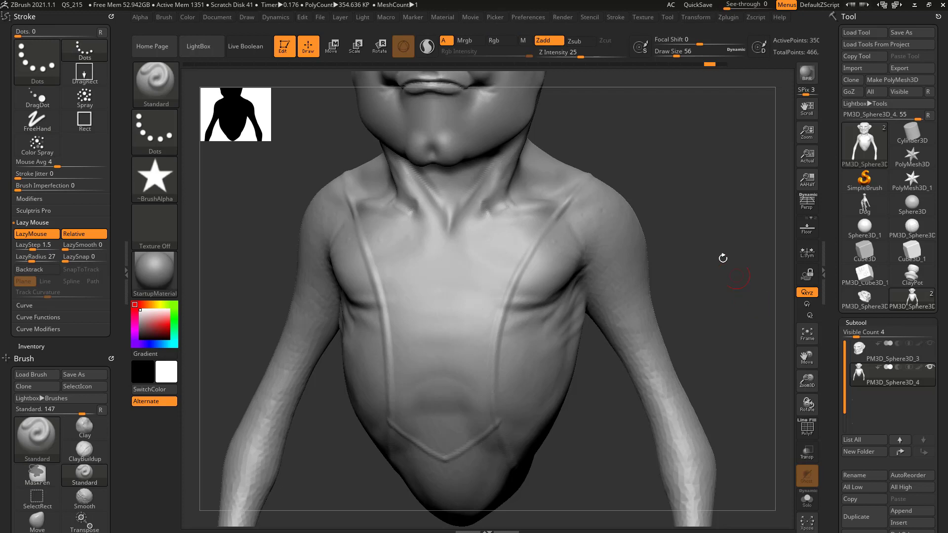
Set the Z Intensity to 57 and draw two trial rows of stars down the chest, undoing both.
{"action": "left_click_drag", "start_coordinate": [588, 54], "coordinate": [602, 54]}
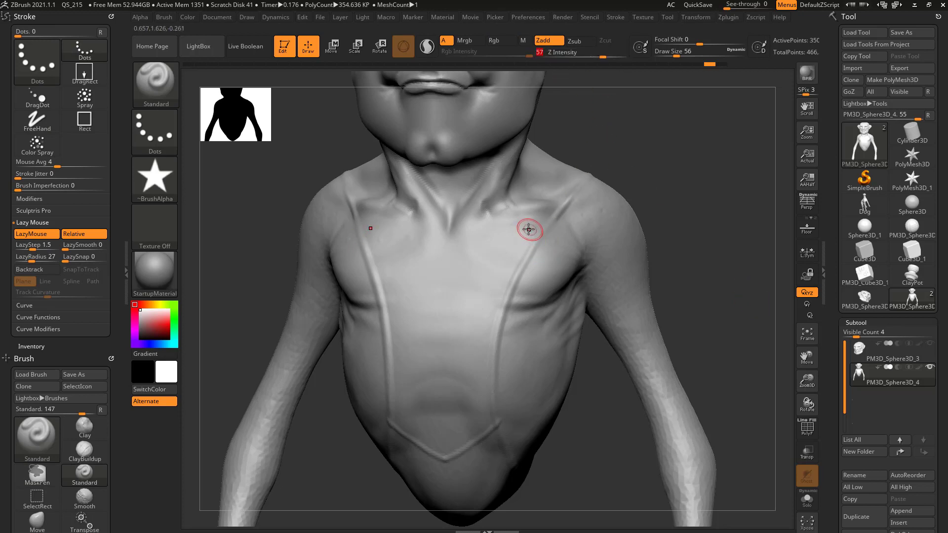
{"action": "mouse_move", "coordinate": [535, 218]}
{"action": "left_mouse_down"}
{"action": "mouse_move", "coordinate": [499, 270]}
{"action": "mouse_move", "coordinate": [470, 413]}
{"action": "left_mouse_up"}
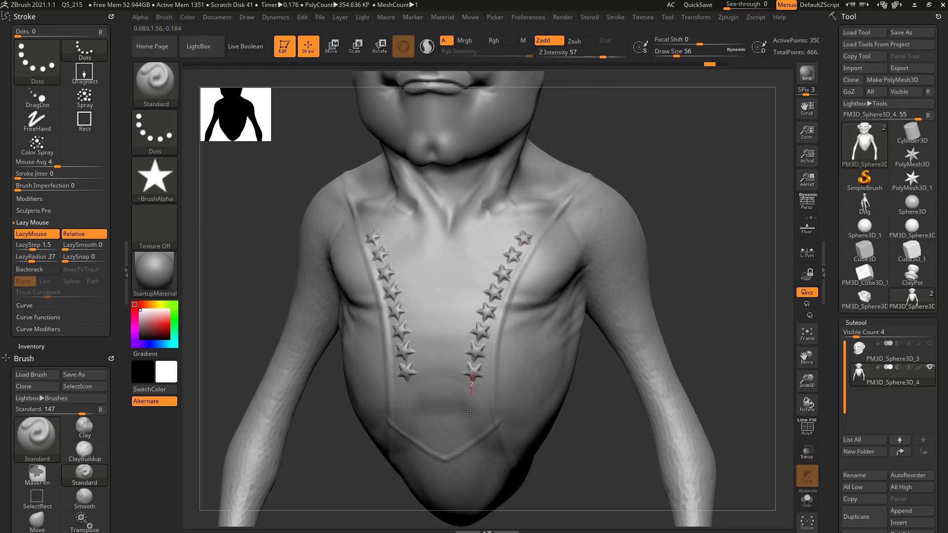
{"action": "key", "text": "ctrl+z"}
{"action": "mouse_move", "coordinate": [525, 224]}
{"action": "left_mouse_down"}
{"action": "mouse_move", "coordinate": [482, 328]}
{"action": "mouse_move", "coordinate": [472, 422]}
{"action": "left_mouse_up"}
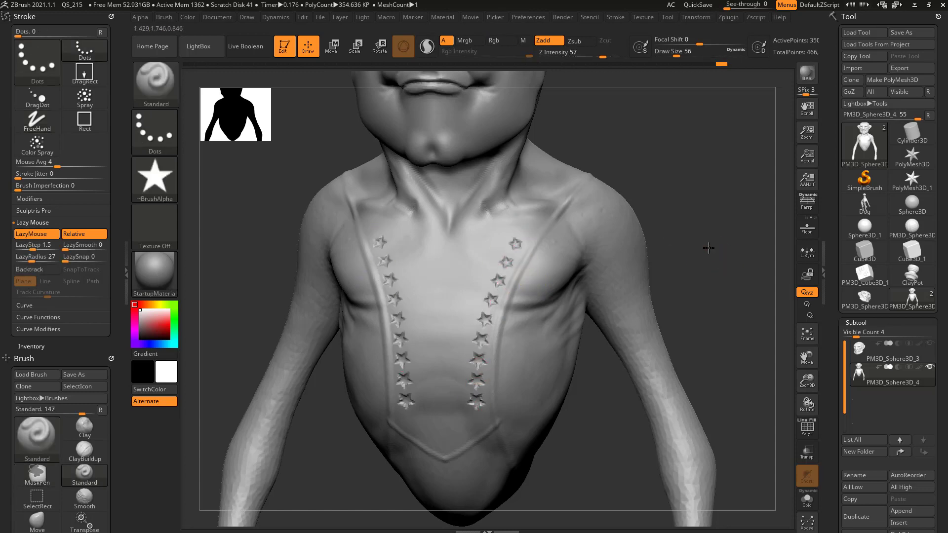
{"action": "mouse_move", "coordinate": [709, 247]}
{"action": "left_mouse_down"}
{"action": "mouse_move", "coordinate": [711, 218]}
{"action": "mouse_move", "coordinate": [709, 237]}
{"action": "left_mouse_up"}
{"action": "key", "text": "ctrl+z"}
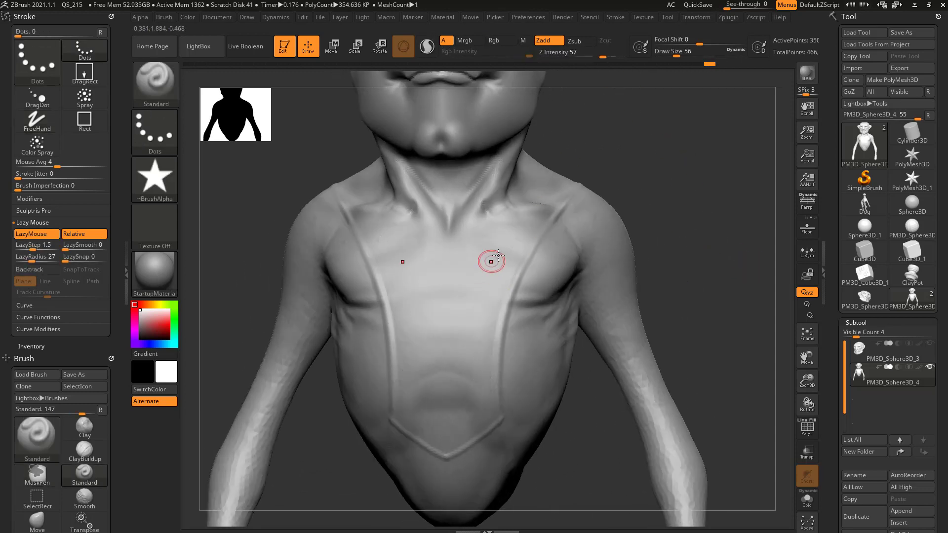
Draw further trial rows of stars down the chest, enlarging the Draw Size to 77, and undo them.
{"action": "mouse_move", "coordinate": [521, 237]}
{"action": "left_mouse_down"}
{"action": "mouse_move", "coordinate": [476, 352]}
{"action": "mouse_move", "coordinate": [471, 422]}
{"action": "left_mouse_up"}
{"action": "mouse_move", "coordinate": [731, 259]}
{"action": "left_mouse_down"}
{"action": "mouse_move", "coordinate": [683, 270]}
{"action": "mouse_move", "coordinate": [658, 257]}
{"action": "left_mouse_up"}
{"action": "key", "text": "ctrl+z"}
{"action": "mouse_move", "coordinate": [511, 242]}
{"action": "left_mouse_down"}
{"action": "mouse_move", "coordinate": [490, 277]}
{"action": "mouse_move", "coordinate": [472, 400]}
{"action": "left_mouse_up"}
{"action": "key", "text": "ctrl+z"}
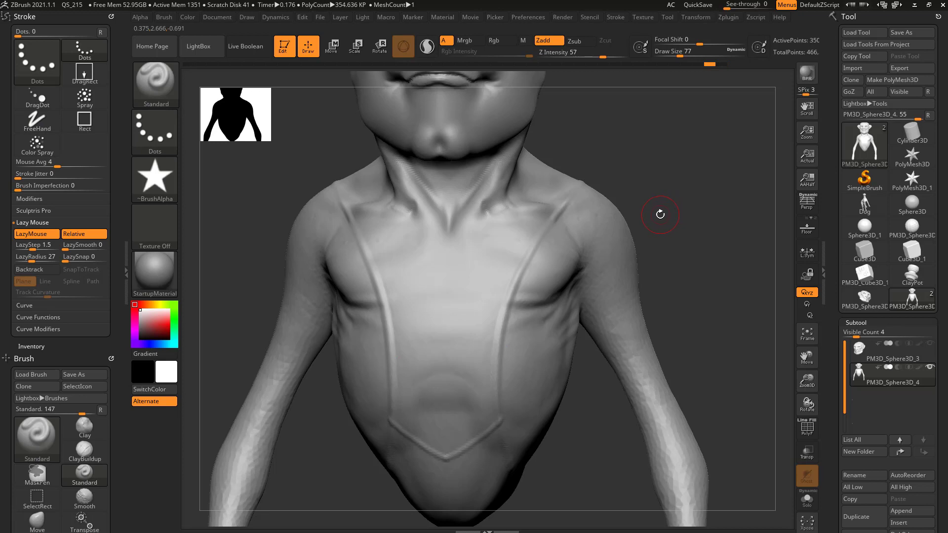
Switch the stroke type to DragRect, place one large star on the upper chest, inspect it from the side and undo it.
{"action": "left_click", "coordinate": [155, 134]}
{"action": "left_click", "coordinate": [263, 139]}
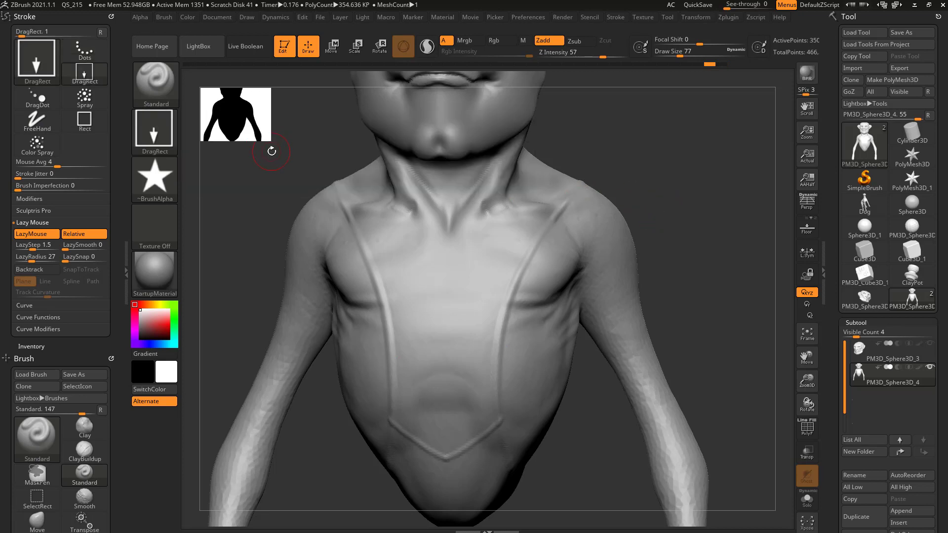
{"action": "left_click_drag", "start_coordinate": [498, 258], "coordinate": [504, 301]}
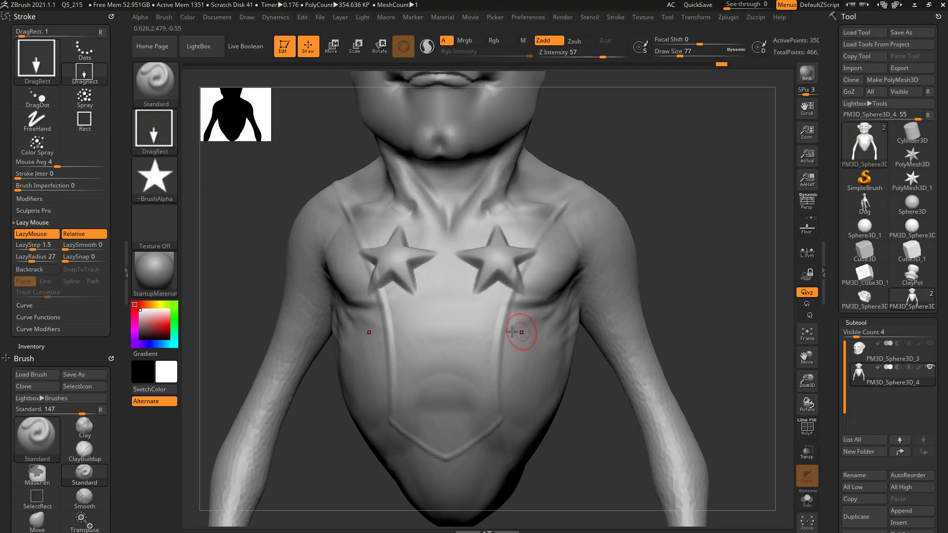
{"action": "left_click_drag", "start_coordinate": [716, 270], "coordinate": [703, 248]}
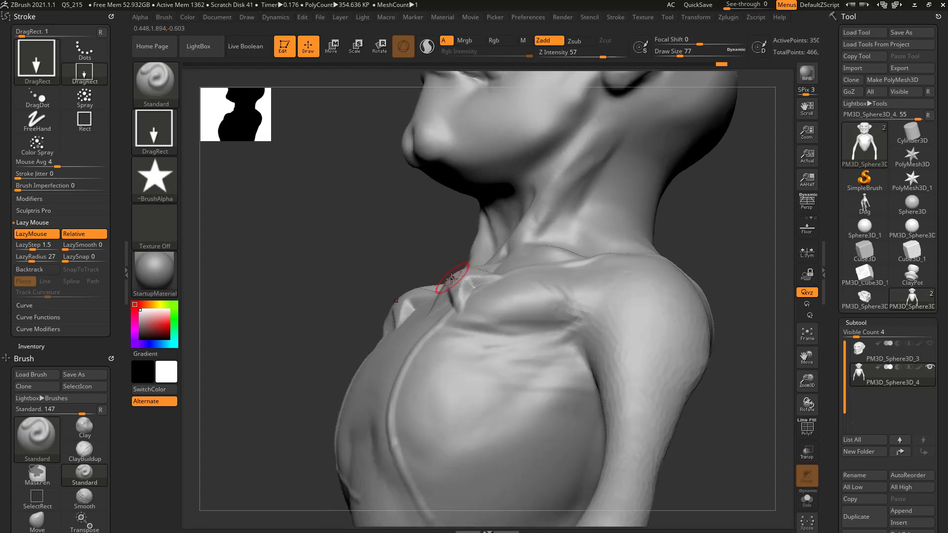
{"action": "right_click_drag", "start_coordinate": [493, 282], "coordinate": [610, 262], "text": "shift"}
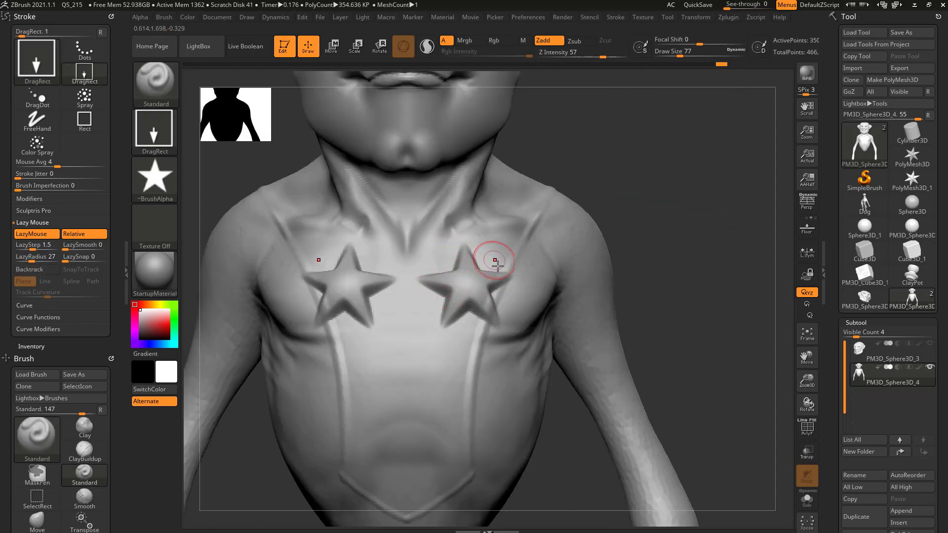
{"action": "key", "text": "ctrl+z"}
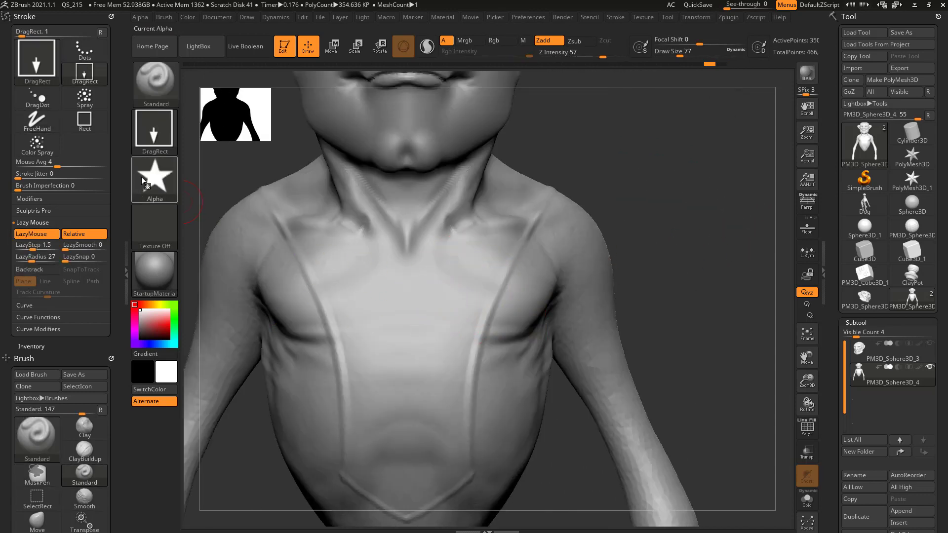
Assign the square Alpha 28, place one raised square on the upper chest, inspect it from several angles and undo it.
{"action": "left_click", "coordinate": [143, 177]}
{"action": "left_click", "coordinate": [357, 185]}
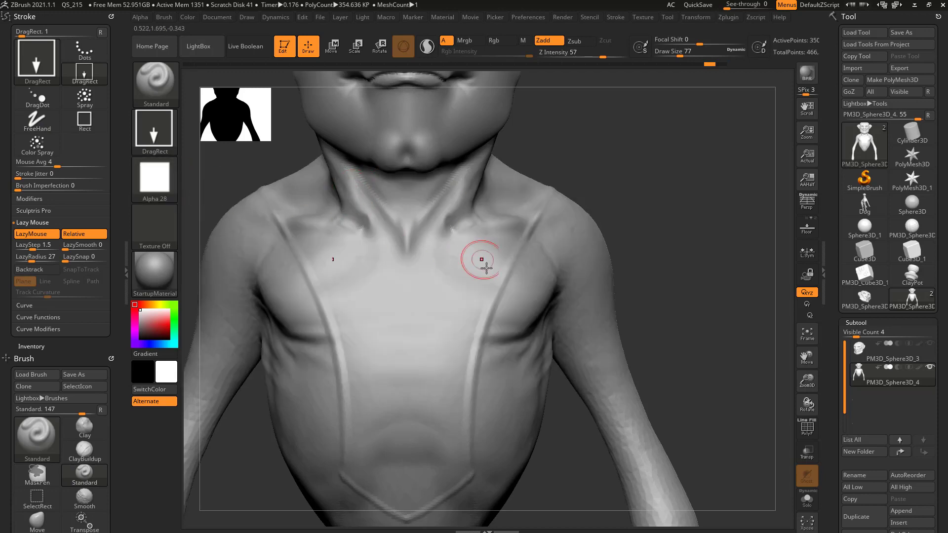
{"action": "left_click_drag", "start_coordinate": [457, 275], "coordinate": [454, 301]}
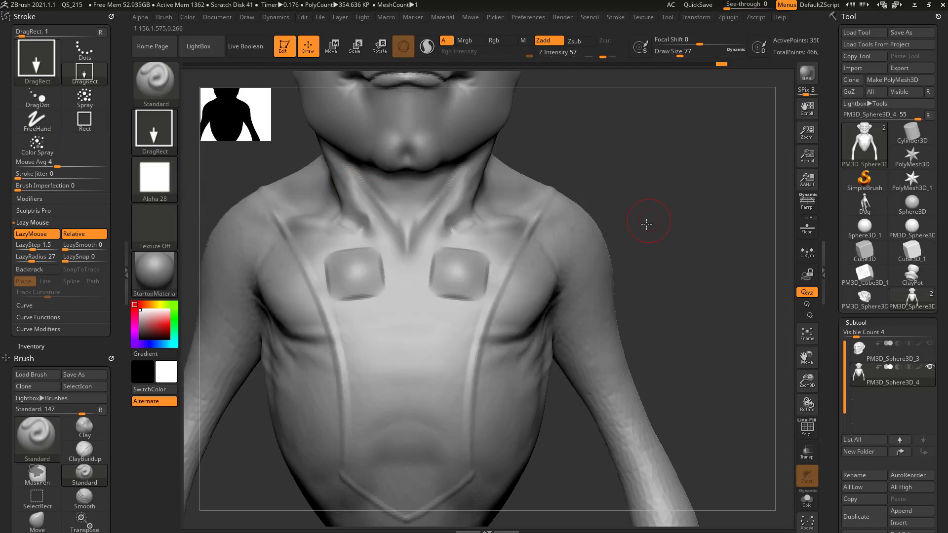
{"action": "left_click_drag", "start_coordinate": [646, 223], "coordinate": [654, 277]}
{"action": "left_click_drag", "start_coordinate": [685, 223], "coordinate": [679, 153]}
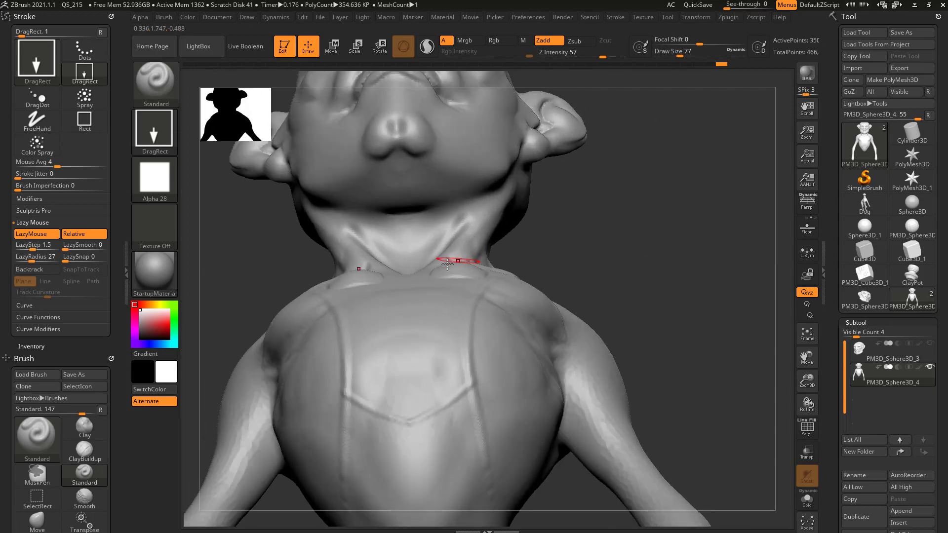
{"action": "left_click_drag", "start_coordinate": [578, 213], "coordinate": [584, 284]}
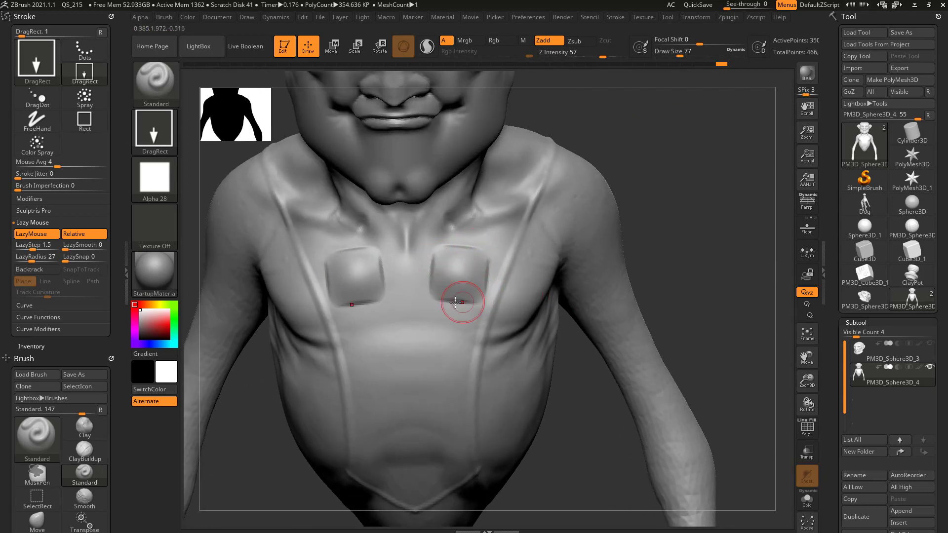
{"action": "left_click_drag", "start_coordinate": [673, 239], "coordinate": [692, 222]}
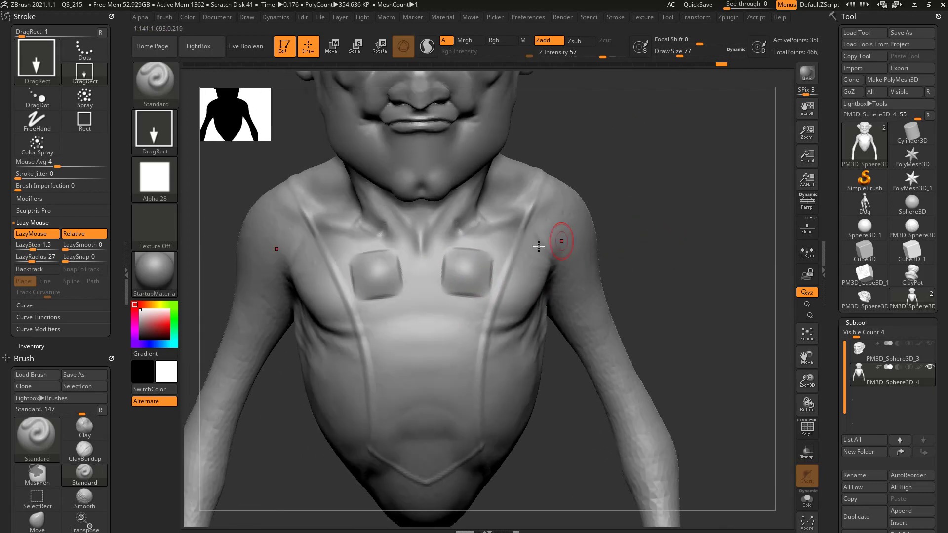
{"action": "key", "text": "ctrl+z"}
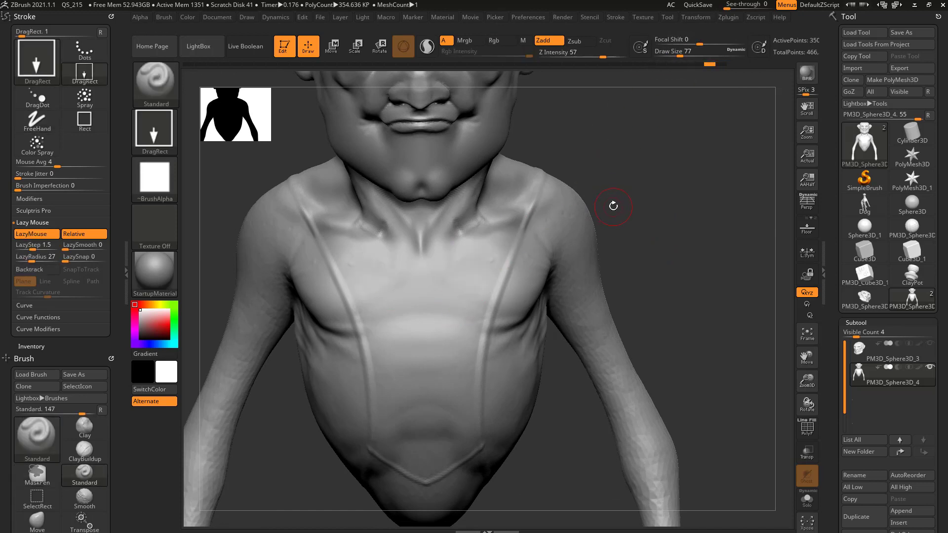
{"action": "key", "text": "space"}
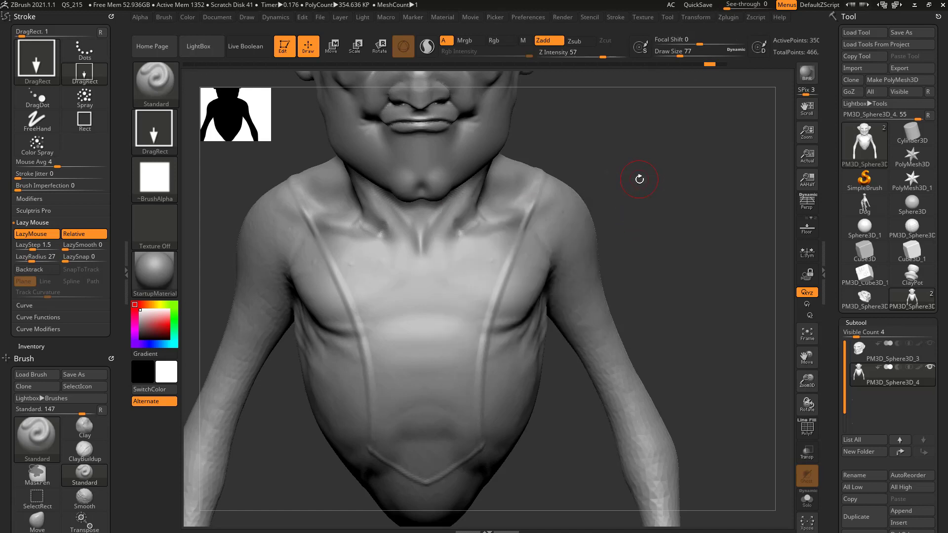
Set the Focal Shift to -100, place a mirrored pair of raised squares on the upper chest and inspect their edges.
{"action": "key", "text": "o"}
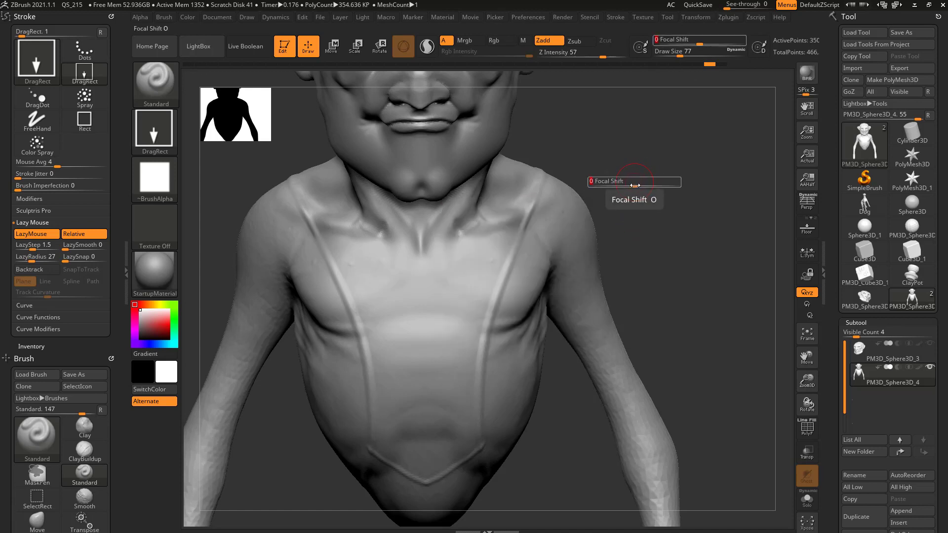
{"action": "left_click_drag", "start_coordinate": [635, 185], "coordinate": [623, 187]}
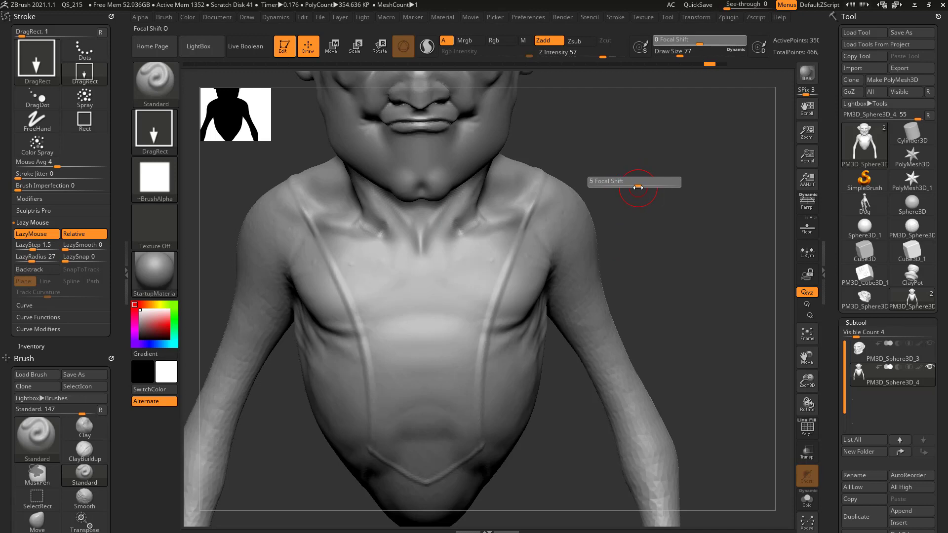
{"action": "key", "text": "s"}
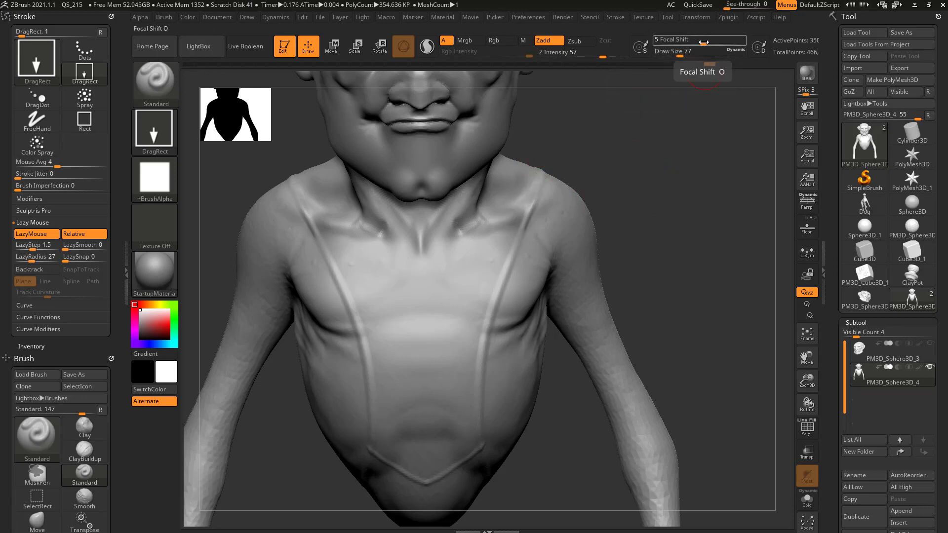
{"action": "left_click_drag", "start_coordinate": [704, 43], "coordinate": [690, 40]}
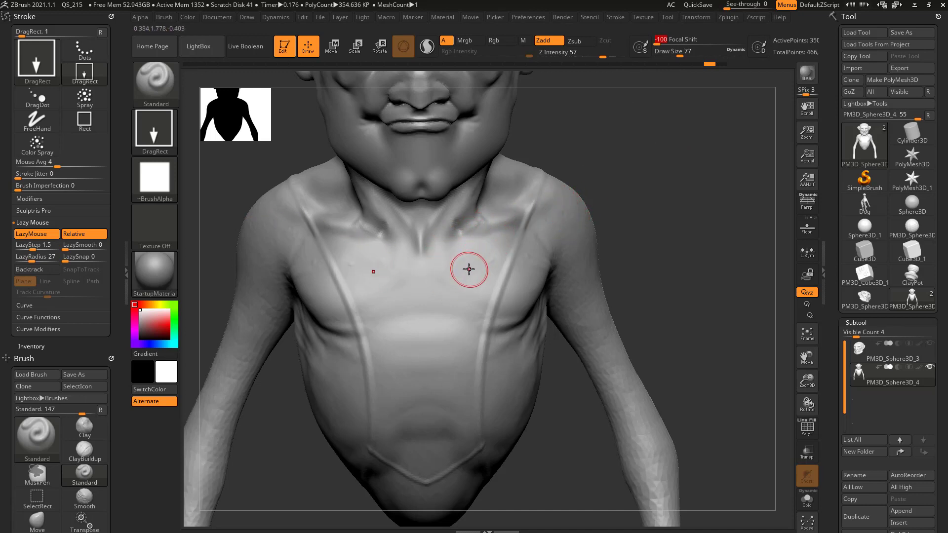
{"action": "left_click_drag", "start_coordinate": [473, 280], "coordinate": [466, 302]}
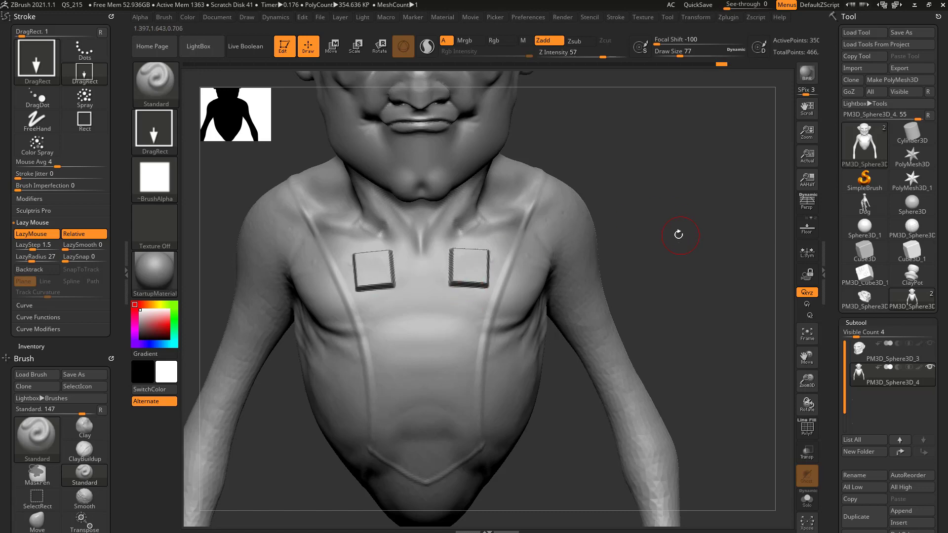
{"action": "mouse_move", "coordinate": [680, 233]}
{"action": "left_mouse_down"}
{"action": "mouse_move", "coordinate": [642, 194]}
{"action": "mouse_move", "coordinate": [466, 264]}
{"action": "left_mouse_up"}
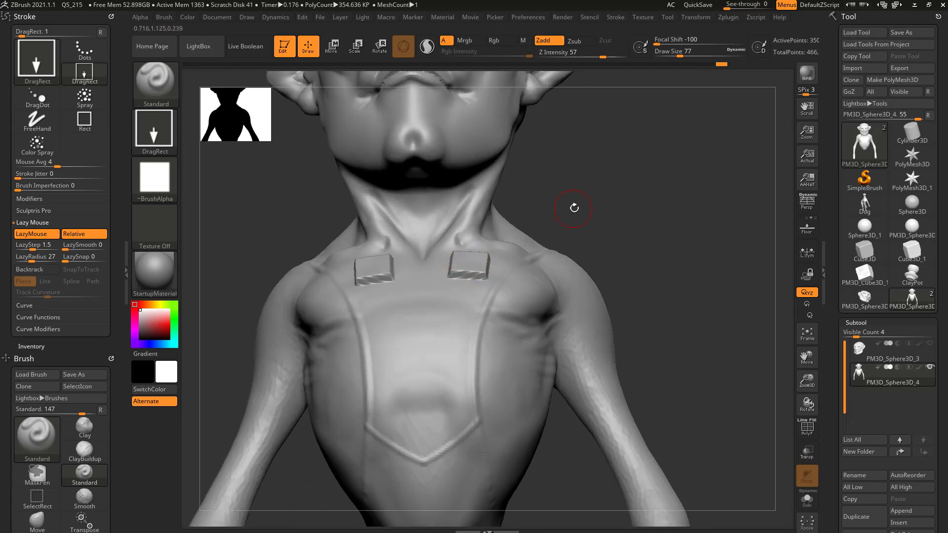
Assign the star Alpha 10, place a mirrored pair of stars below the squares and inspect their shape.
{"action": "left_click", "coordinate": [154, 178]}
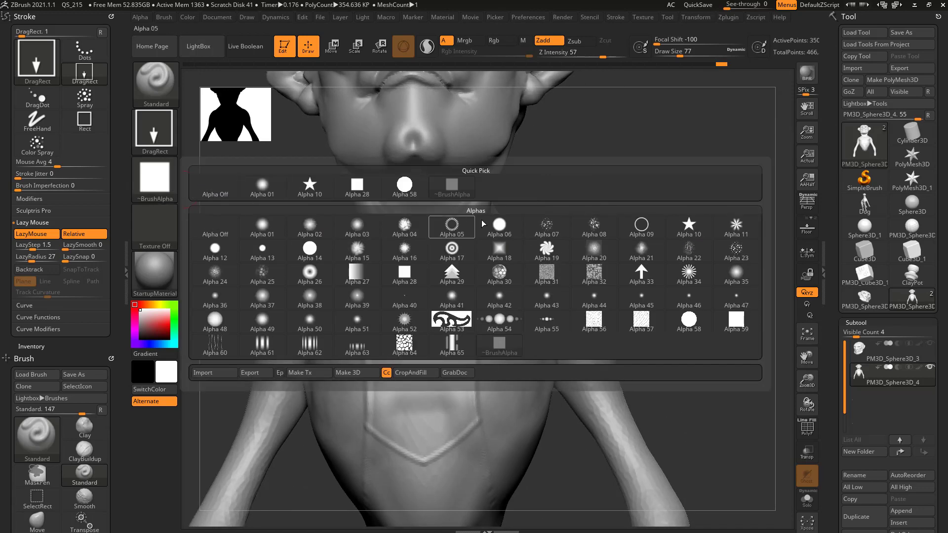
{"action": "left_click", "coordinate": [310, 186]}
{"action": "left_click_drag", "start_coordinate": [455, 320], "coordinate": [464, 330]}
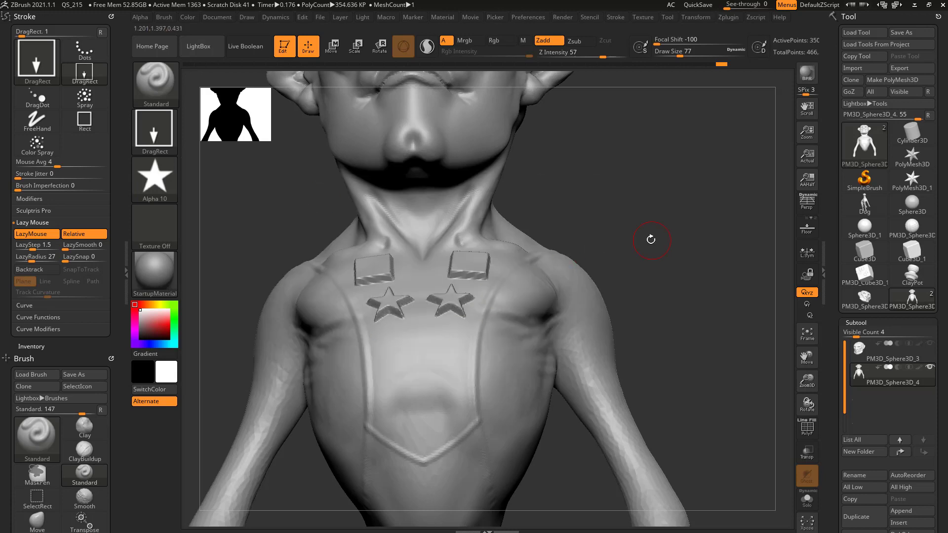
{"action": "mouse_move", "coordinate": [650, 236]}
{"action": "left_mouse_down"}
{"action": "mouse_move", "coordinate": [647, 190]}
{"action": "mouse_move", "coordinate": [637, 222]}
{"action": "mouse_move", "coordinate": [500, 272]}
{"action": "left_mouse_up"}
{"action": "left_click_drag", "start_coordinate": [442, 302], "coordinate": [402, 318]}
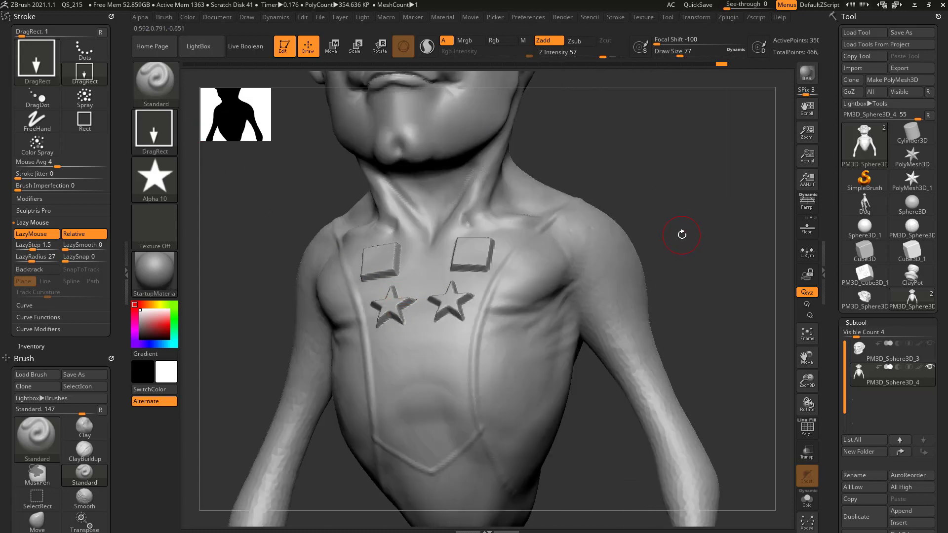
Set the Focal Shift to 0, place a second pair of stars below the first and inspect them.
{"action": "left_click", "coordinate": [690, 40]}
{"action": "left_click_drag", "start_coordinate": [662, 40], "coordinate": [683, 39]}
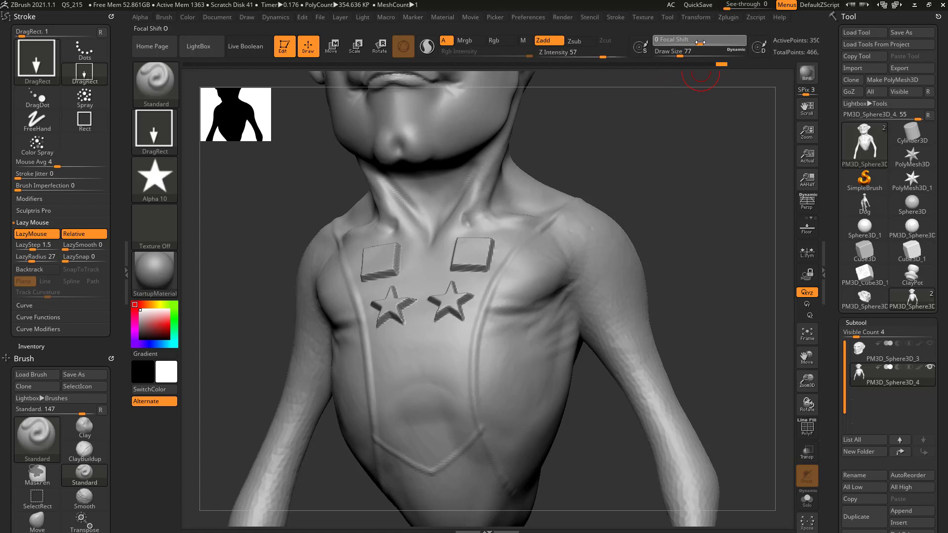
{"action": "left_click_drag", "start_coordinate": [698, 195], "coordinate": [734, 254]}
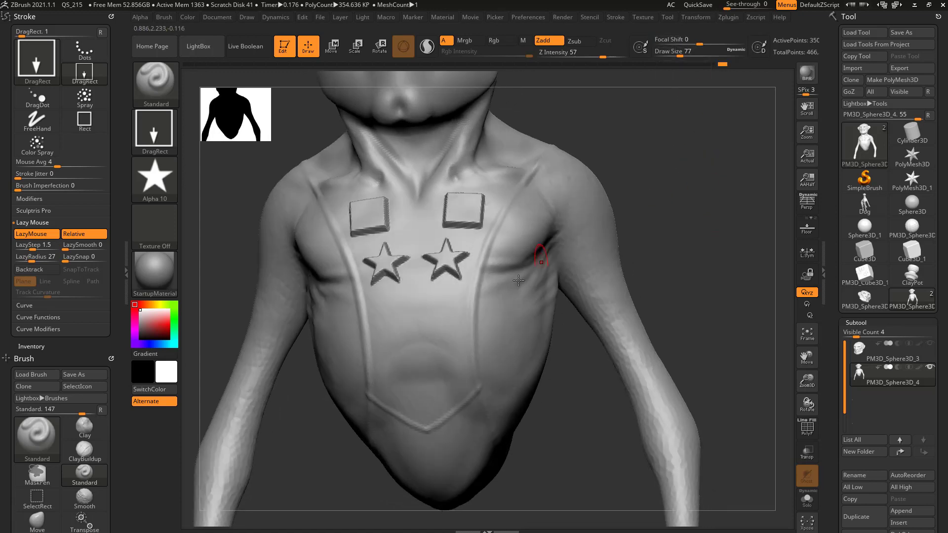
{"action": "left_click_drag", "start_coordinate": [442, 309], "coordinate": [447, 286]}
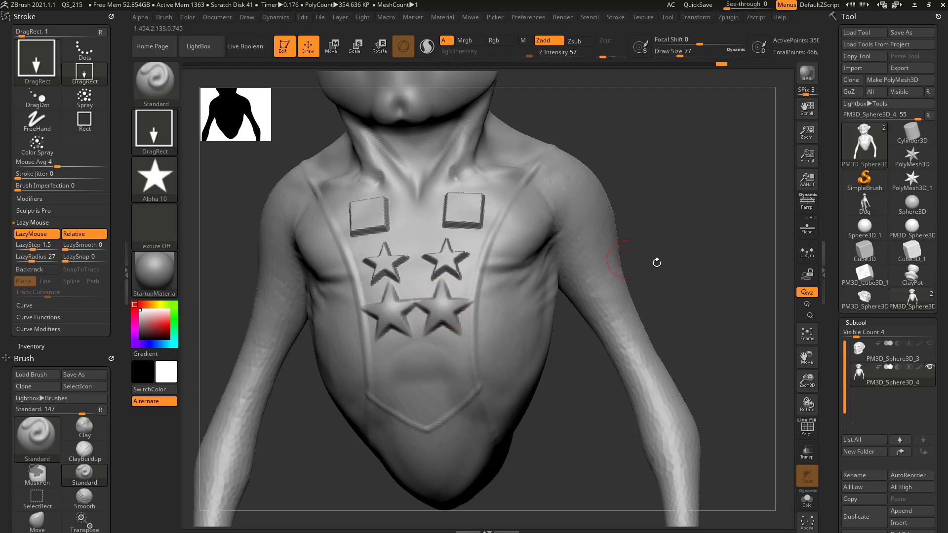
{"action": "left_click_drag", "start_coordinate": [657, 263], "coordinate": [678, 178]}
Try placing stars on the lower chest with Focal Shift at 100 and at 53, undoing each attempt.
{"action": "left_click_drag", "start_coordinate": [699, 46], "coordinate": [746, 43]}
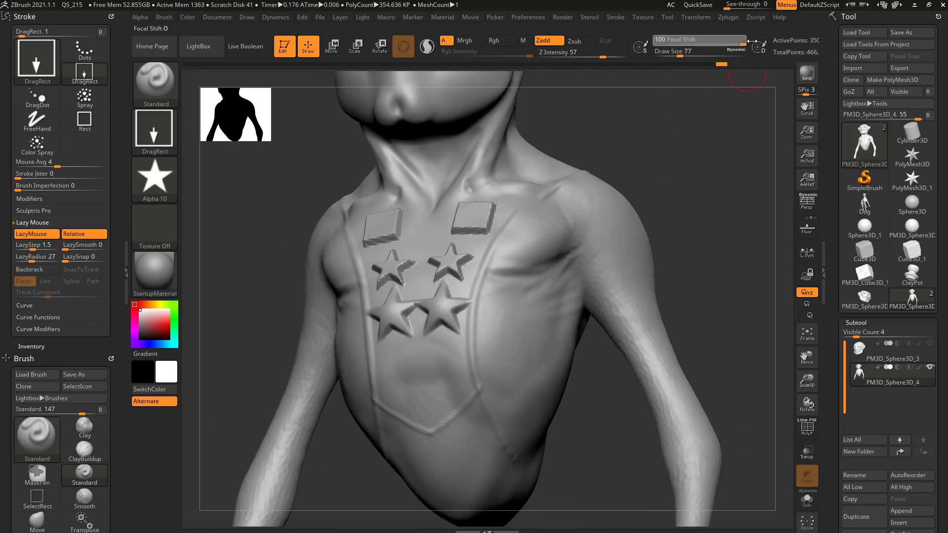
{"action": "left_click_drag", "start_coordinate": [700, 184], "coordinate": [556, 213]}
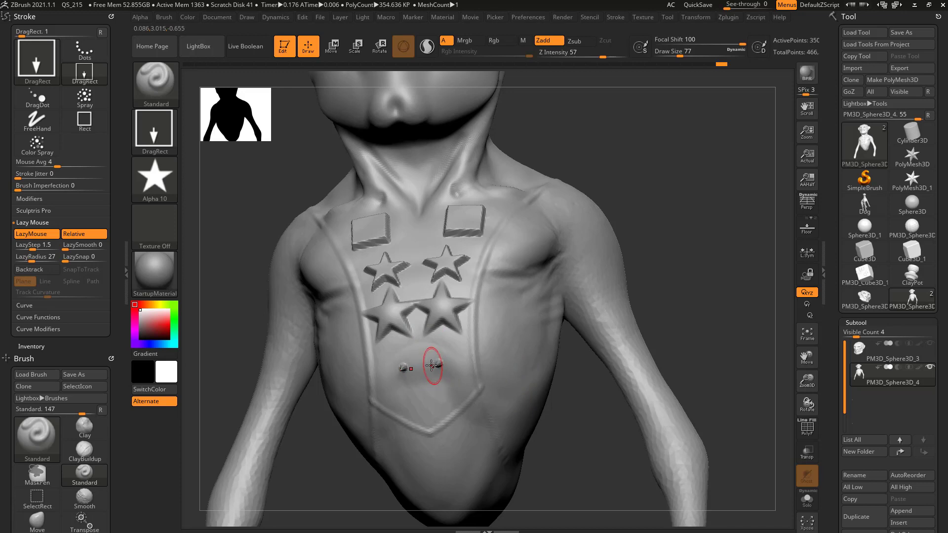
{"action": "key", "text": "ctrl+z"}
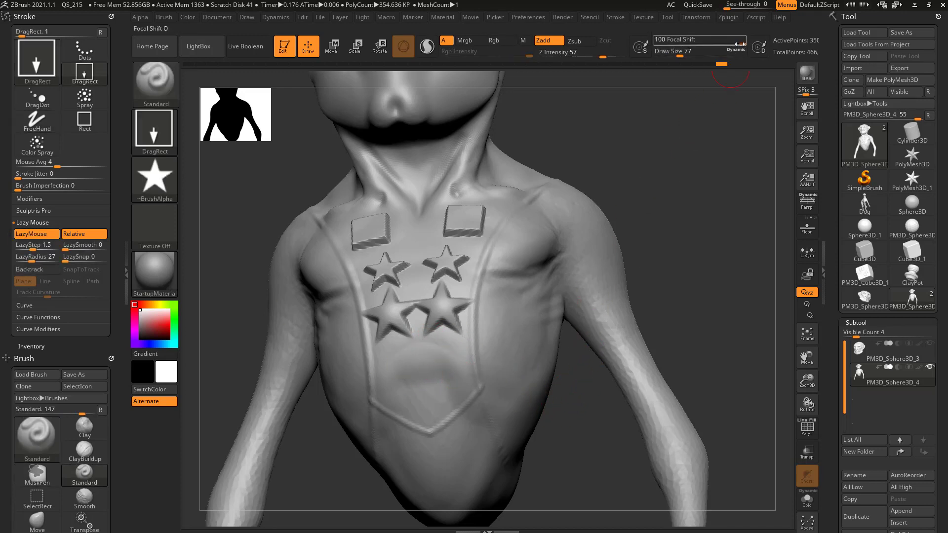
{"action": "left_click_drag", "start_coordinate": [741, 43], "coordinate": [723, 43]}
{"action": "left_click_drag", "start_coordinate": [445, 350], "coordinate": [460, 368]}
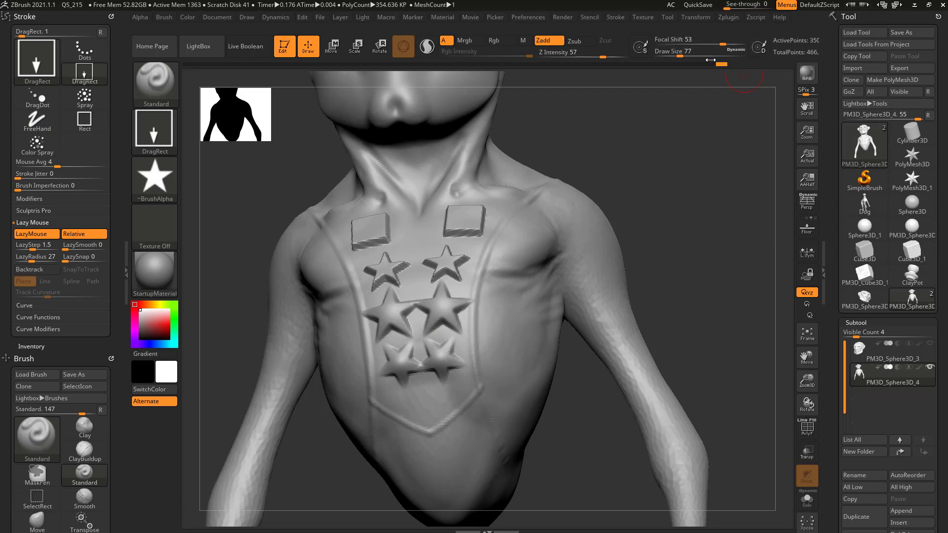
{"action": "key", "text": "ctrl+z"}
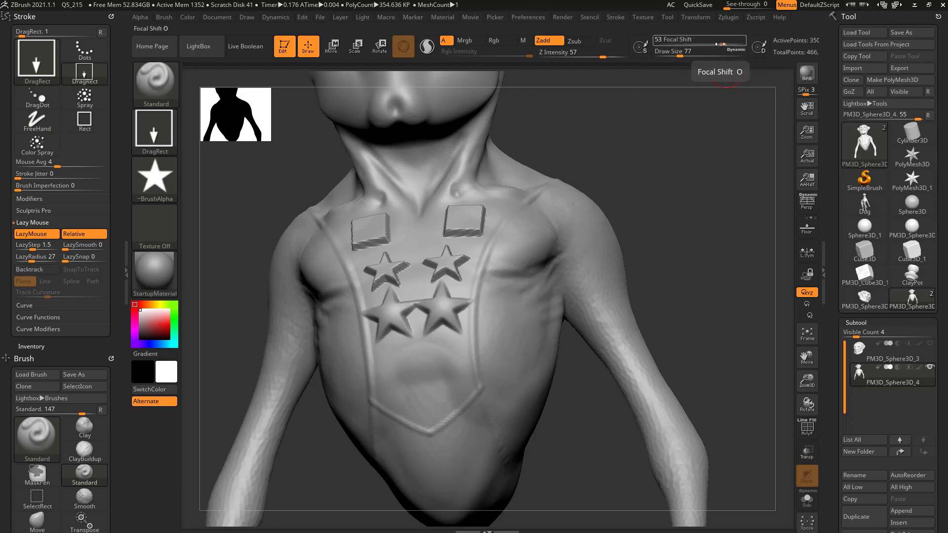
Set the Focal Shift to 0, place another pair of stars on the lower chest and undo all the stamped shapes.
{"action": "left_click_drag", "start_coordinate": [720, 44], "coordinate": [702, 45]}
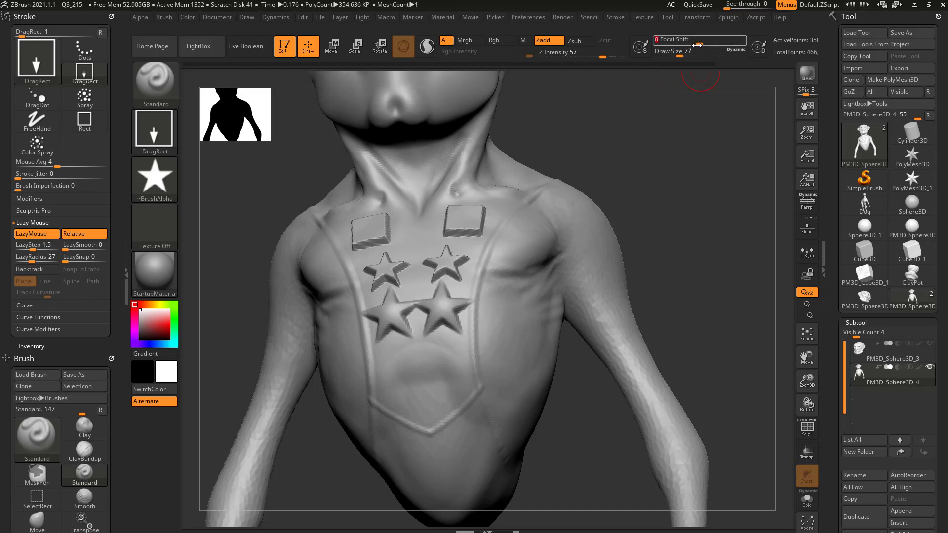
{"action": "left_click_drag", "start_coordinate": [447, 364], "coordinate": [554, 358]}
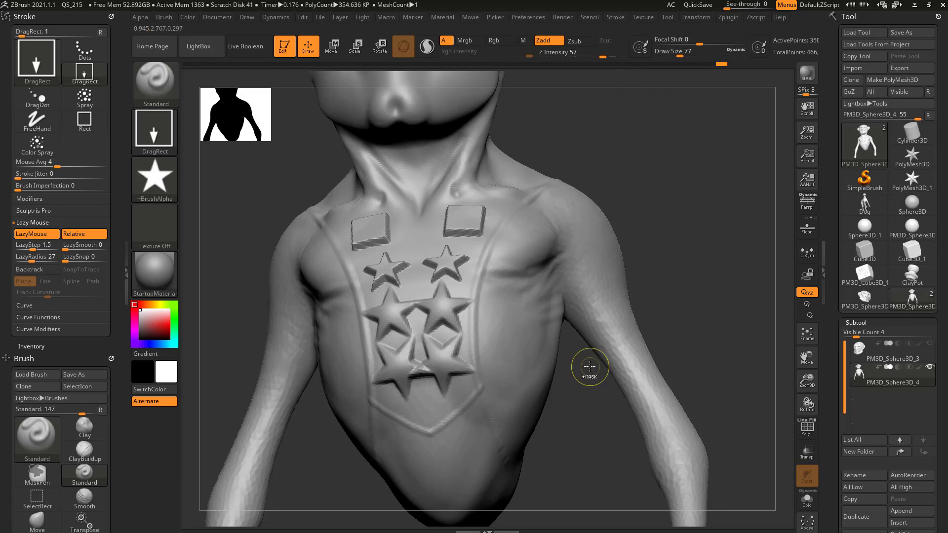
{"action": "key", "text": "ctrl+z"}
{"action": "key", "text": "ctrl+z"}
{"action": "key", "text": "ctrl+z"}
{"action": "key", "text": "ctrl+z"}
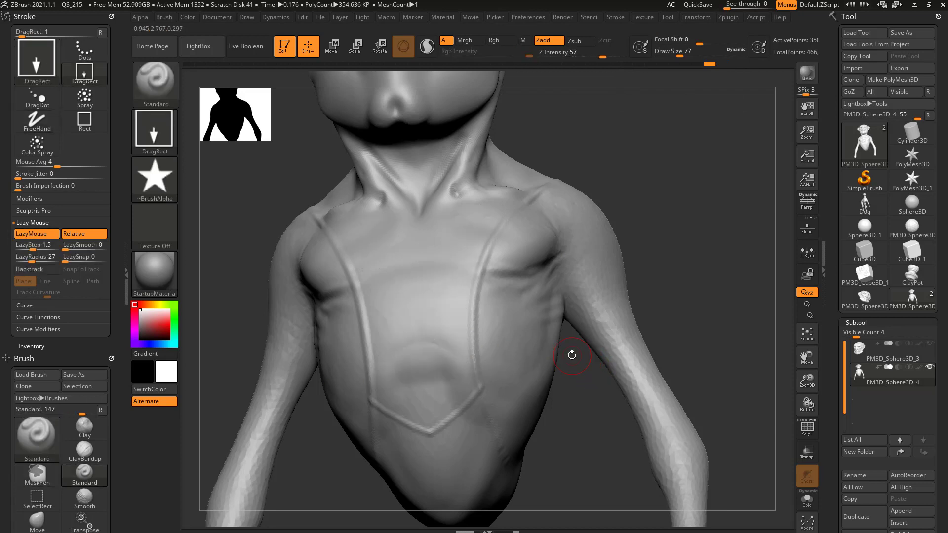
Switch the stroke type to Dots and turn the brush alpha off.
{"action": "left_click", "coordinate": [175, 138]}
{"action": "left_click", "coordinate": [221, 139]}
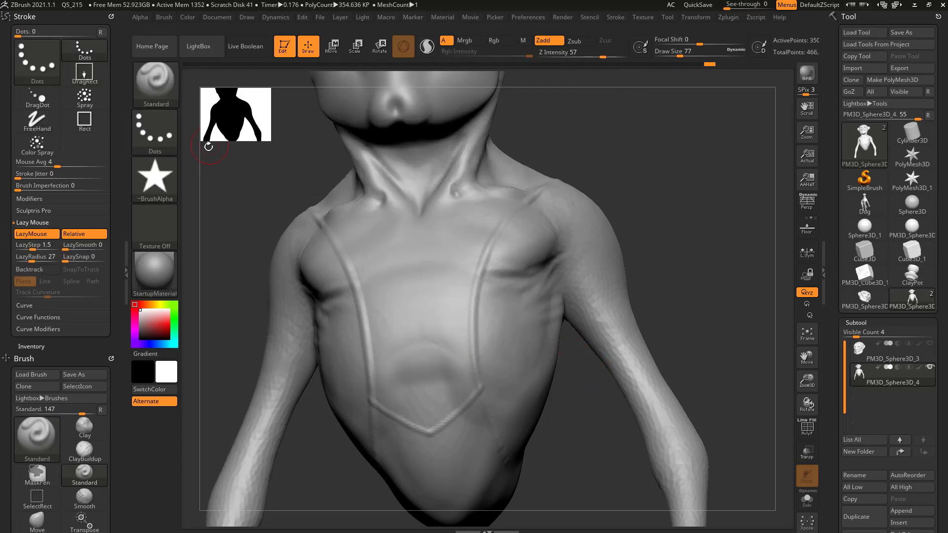
{"action": "left_click", "coordinate": [174, 183]}
{"action": "left_click", "coordinate": [211, 187]}
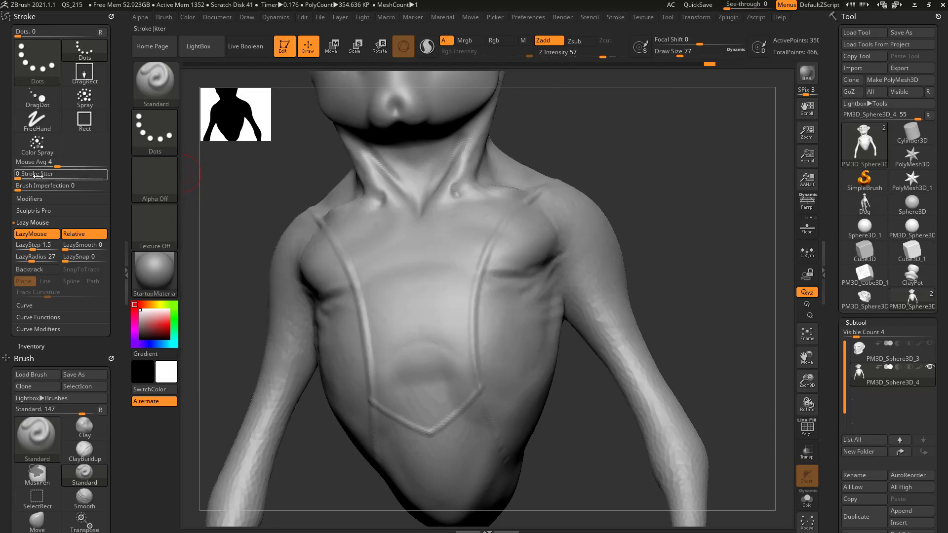
Set Brush Imperfection to 1 and LazyStep to 0.25, drawing and undoing a trial stroke down the chest with each.
{"action": "left_click_drag", "start_coordinate": [71, 191], "coordinate": [52, 186]}
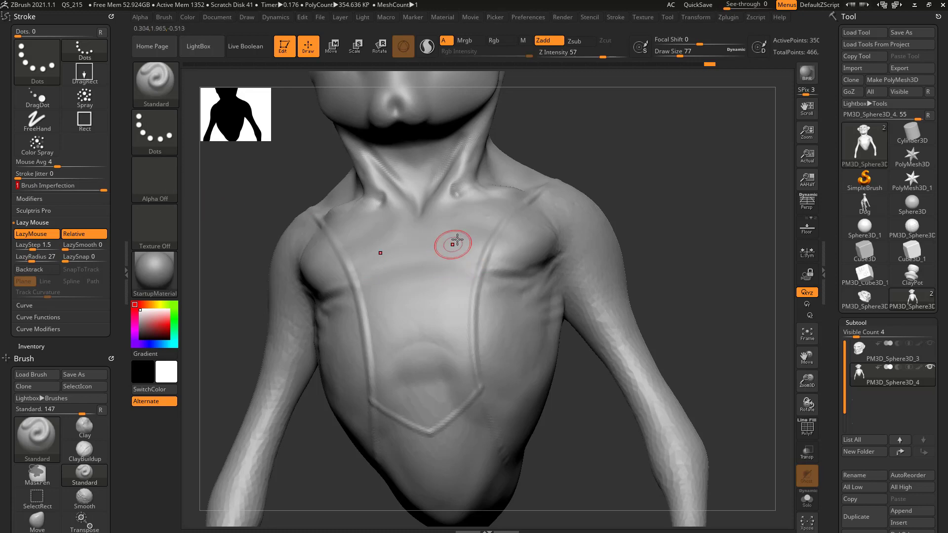
{"action": "left_click_drag", "start_coordinate": [451, 247], "coordinate": [451, 370]}
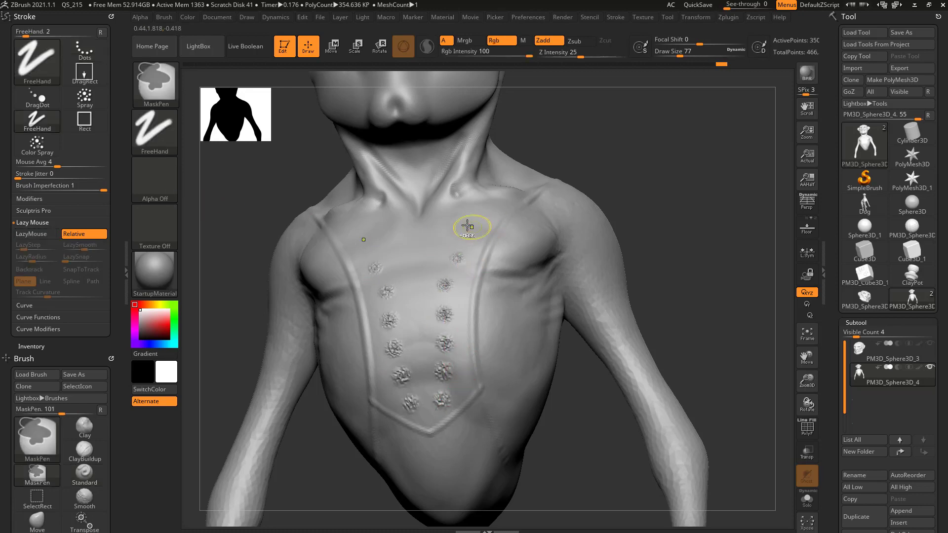
{"action": "key", "text": "ctrl+z"}
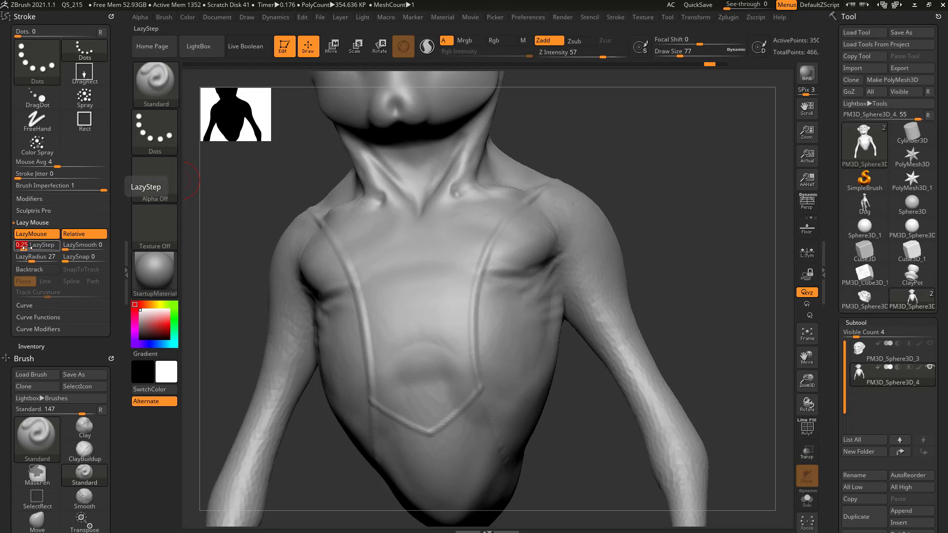
{"action": "mouse_move", "coordinate": [467, 217]}
{"action": "left_mouse_down"}
{"action": "mouse_move", "coordinate": [432, 289]}
{"action": "mouse_move", "coordinate": [433, 394]}
{"action": "left_mouse_up"}
{"action": "key", "text": "ctrl+z"}
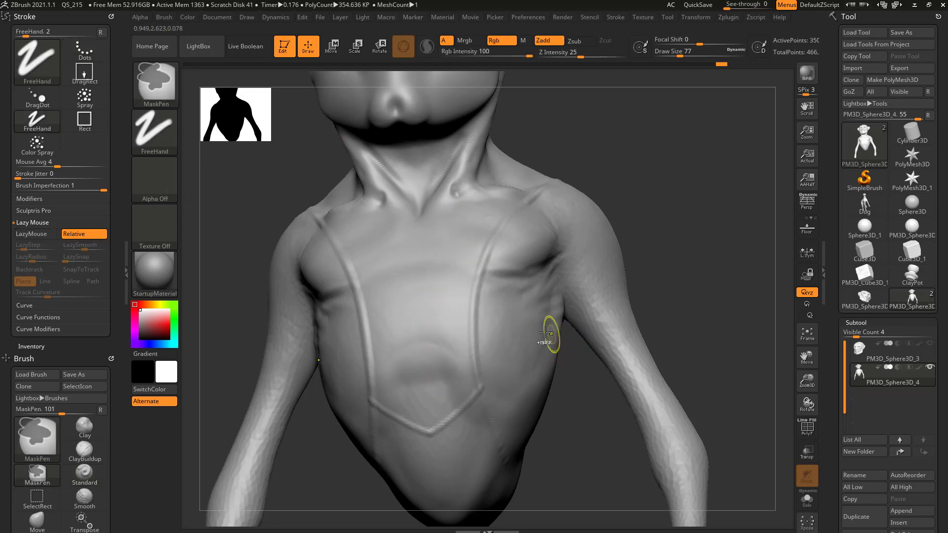
Set Brush Imperfection to 0, draw a comparison stroke down the chest with the Standard brush and undo it.
{"action": "left_click_drag", "start_coordinate": [54, 188], "coordinate": [12, 188]}
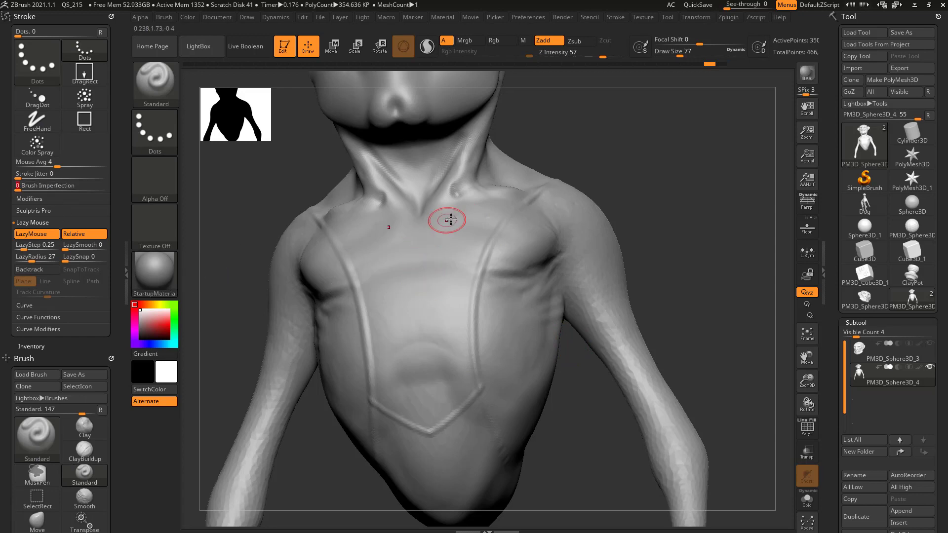
{"action": "left_click_drag", "start_coordinate": [440, 216], "coordinate": [432, 390]}
{"action": "key", "text": "ctrl+z"}
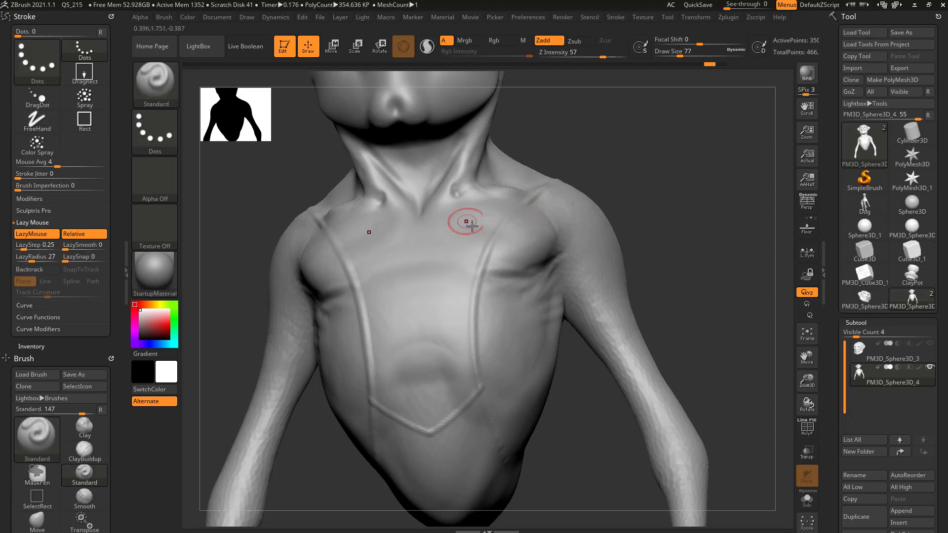
Switch to the Clay brush, draw a trial stroke down the chest and undo it.
{"action": "key", "text": "b"}
{"action": "key", "text": "c"}
{"action": "key", "text": "l"}
{"action": "left_click_drag", "start_coordinate": [455, 252], "coordinate": [438, 355]}
{"action": "key", "text": "ctrl+z"}
Set Brush Imperfection to 1, draw a rough Clay stroke down the chest and undo it.
{"action": "left_click_drag", "start_coordinate": [67, 191], "coordinate": [106, 190]}
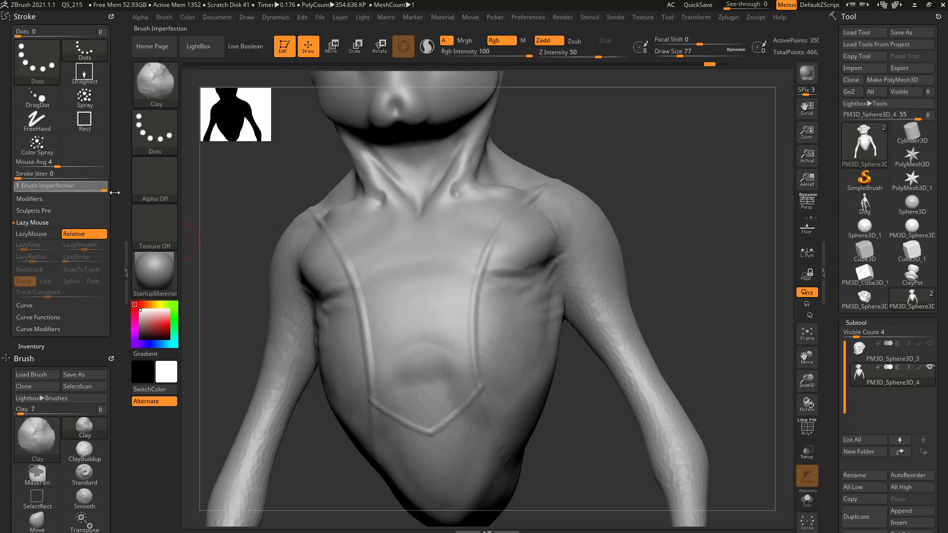
{"action": "left_click_drag", "start_coordinate": [450, 223], "coordinate": [434, 341]}
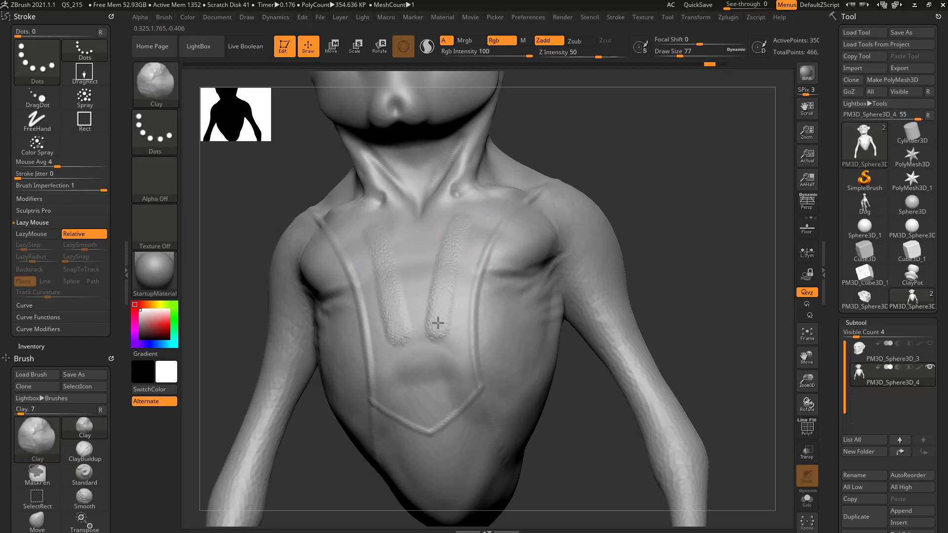
{"action": "key", "text": "ctrl+z"}
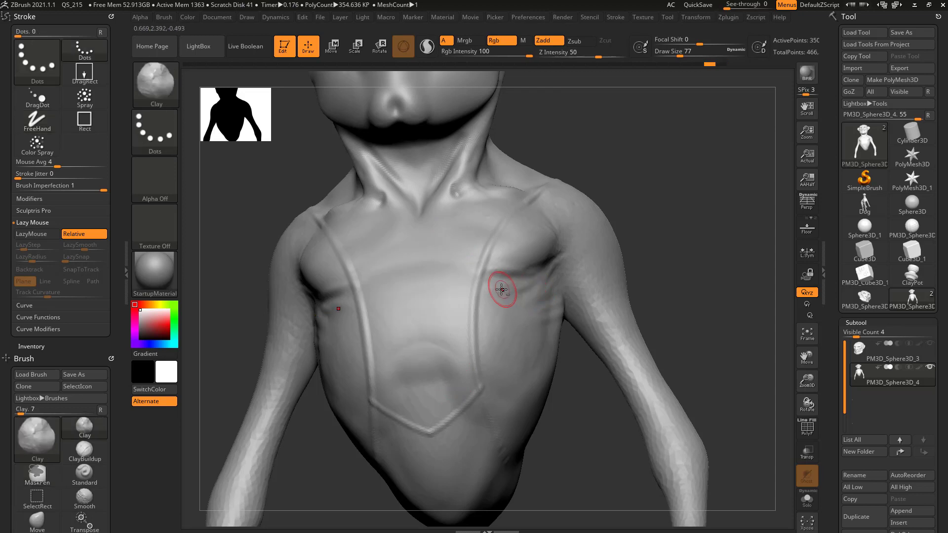
Return to the Standard brush, draw a short trial stroke on the upper chest and undo it.
{"action": "key", "text": "b"}
{"action": "key", "text": "s"}
{"action": "key", "text": "t"}
{"action": "left_click_drag", "start_coordinate": [467, 221], "coordinate": [447, 283]}
{"action": "key", "text": "ctrl+z"}
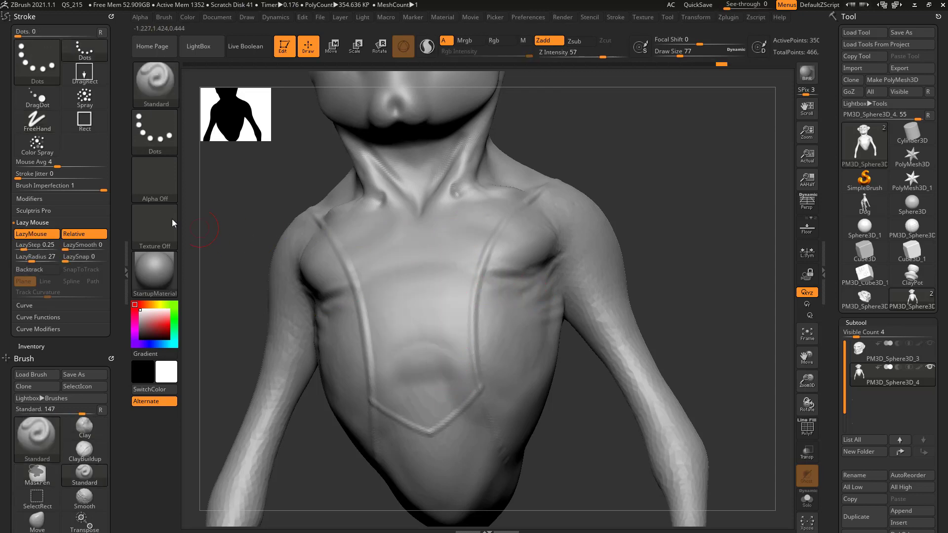
Set Brush Imperfection to 0, Stroke Jitter to 1 and Draw Size to 31, testing with a chest stroke that is undone.
{"action": "mouse_move", "coordinate": [98, 188]}
{"action": "left_mouse_down"}
{"action": "mouse_move", "coordinate": [4, 192]}
{"action": "mouse_move", "coordinate": [104, 177]}
{"action": "left_mouse_up"}
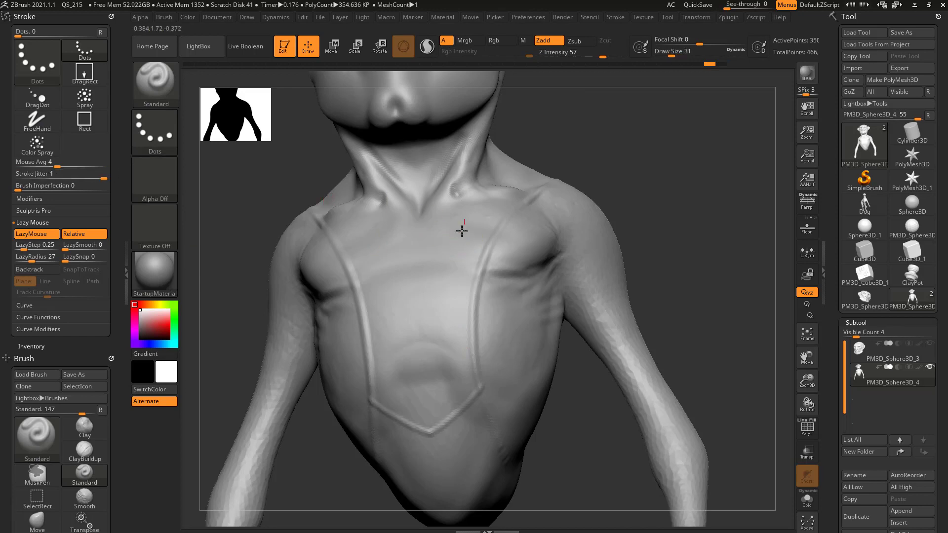
{"action": "left_click_drag", "start_coordinate": [443, 300], "coordinate": [431, 395]}
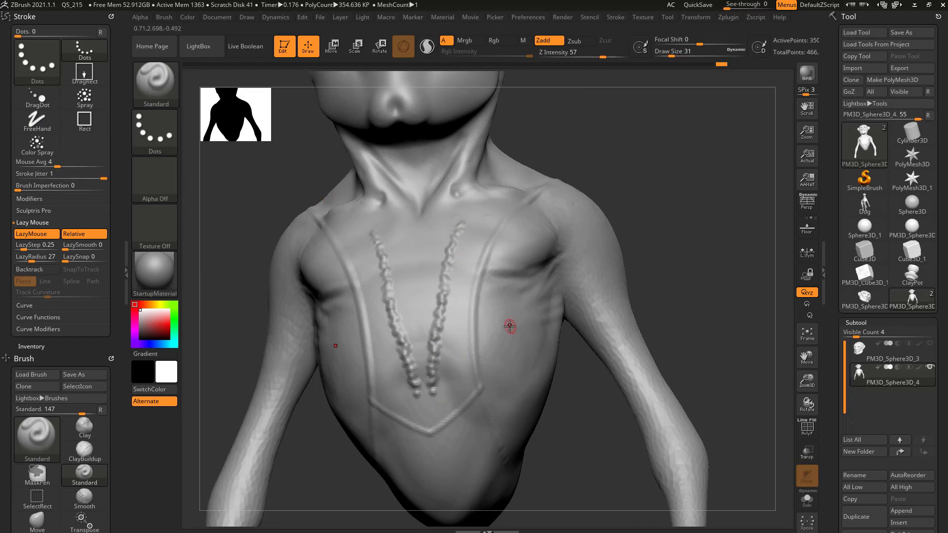
{"action": "key", "text": "ctrl+z"}
Assign the star brush alpha to the Standard brush, raise Draw Size to 94 and test with chest strokes that are undone.
{"action": "left_click", "coordinate": [151, 180]}
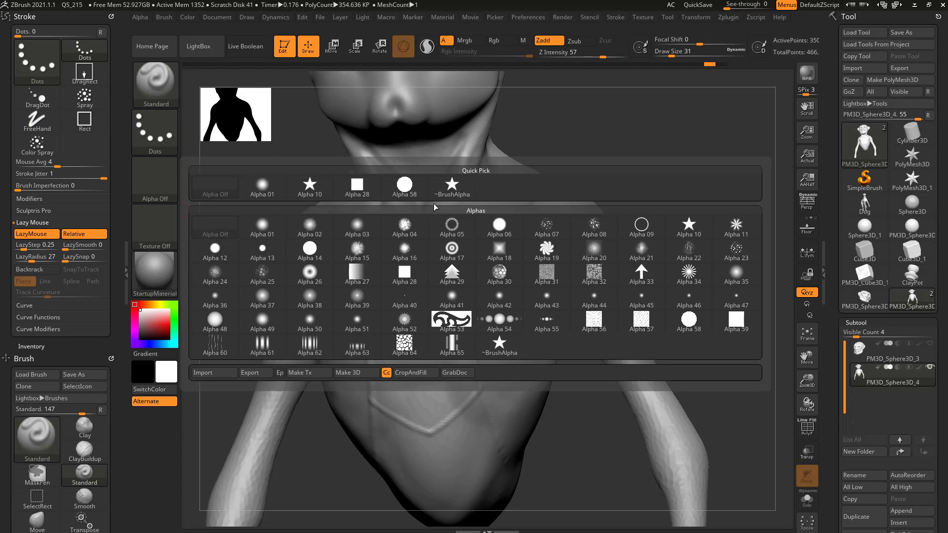
{"action": "left_click", "coordinate": [452, 186]}
{"action": "left_click_drag", "start_coordinate": [443, 314], "coordinate": [430, 384]}
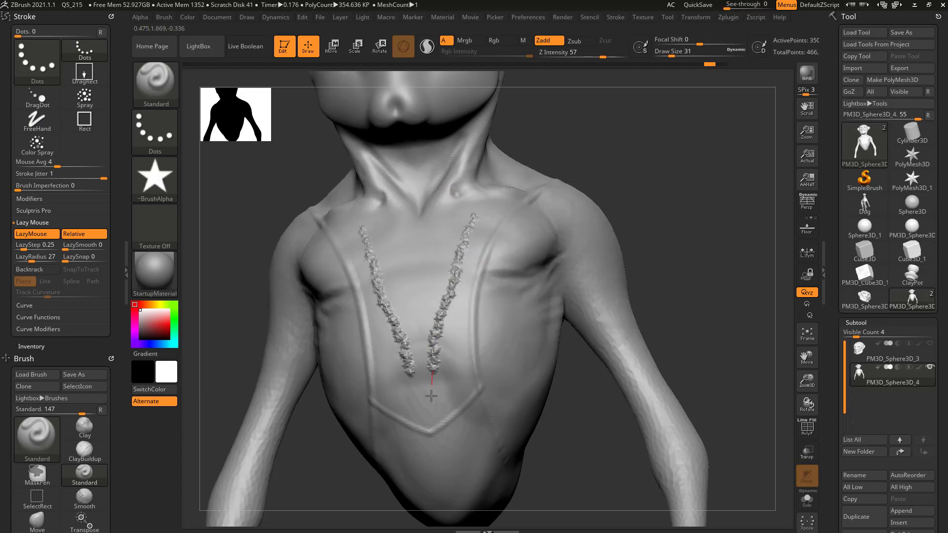
{"action": "key", "text": "]"}
{"action": "key", "text": "ctrl+z"}
{"action": "left_click_drag", "start_coordinate": [464, 214], "coordinate": [427, 448]}
{"action": "key", "text": "ctrl+z"}
{"action": "key", "text": "["}
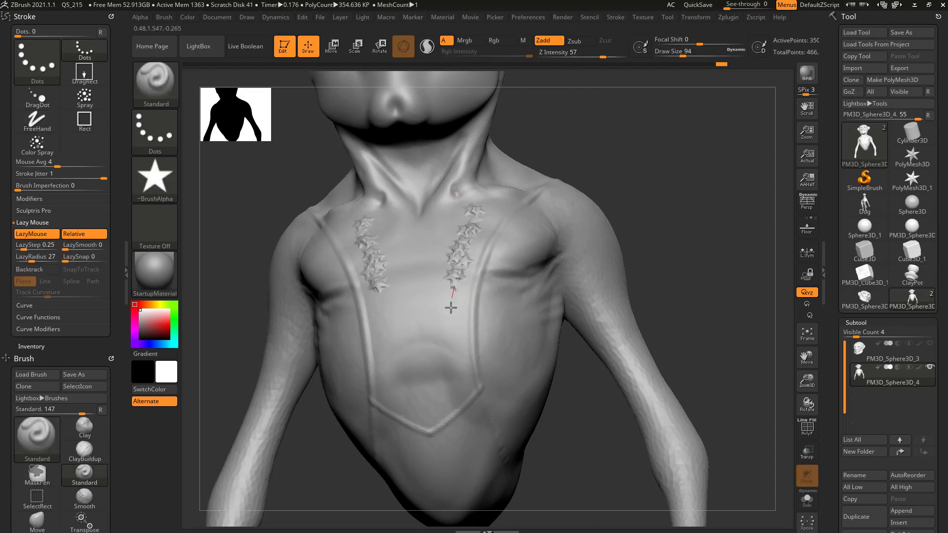
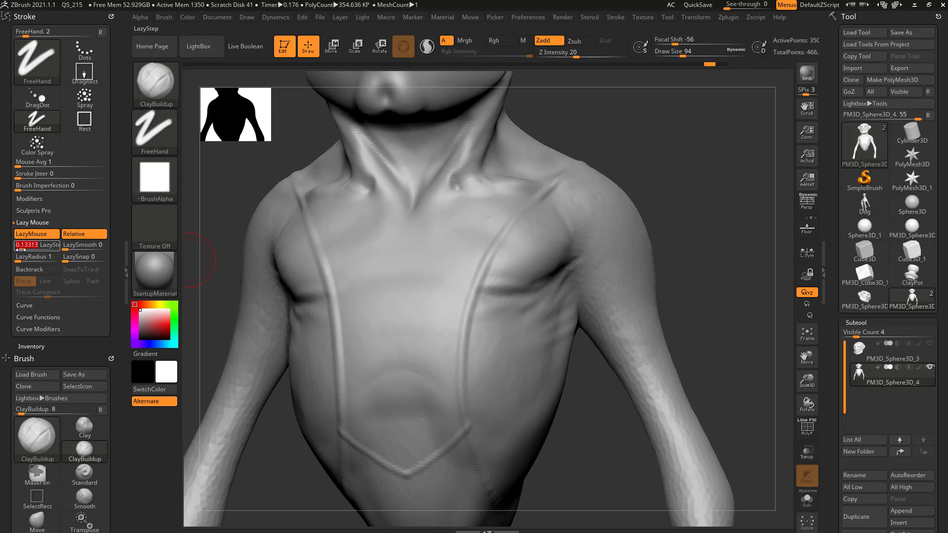
Draw two ClayBuildup trial strokes down the chest, lowering LazyStep to about 0.0065, and undo both.
{"action": "mouse_move", "coordinate": [462, 218]}
{"action": "left_mouse_down"}
{"action": "mouse_move", "coordinate": [428, 345]}
{"action": "mouse_move", "coordinate": [412, 461]}
{"action": "left_mouse_up"}
{"action": "key", "text": "ctrl+z"}
{"action": "left_click_drag", "start_coordinate": [459, 217], "coordinate": [418, 422]}
{"action": "key", "text": "ctrl+z"}
Reset the ClayBuildup brush to its default settings and test it with strokes down the chest that are undone.
{"action": "left_click", "coordinate": [164, 17]}
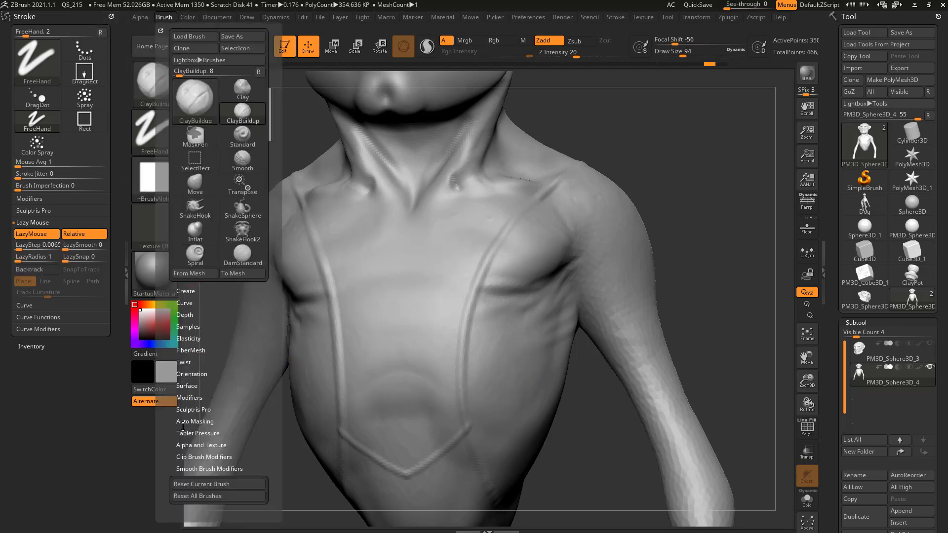
{"action": "left_click", "coordinate": [204, 485]}
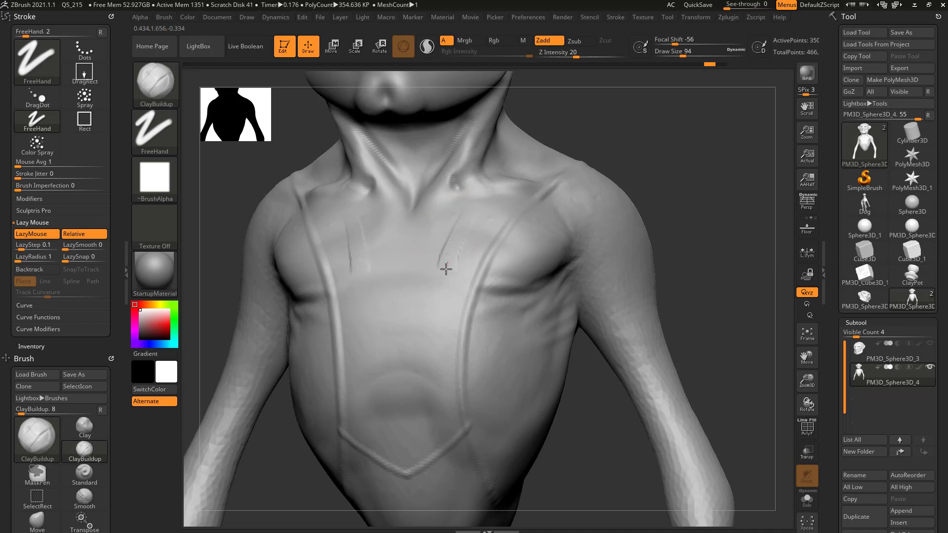
{"action": "key", "text": "ctrl"}
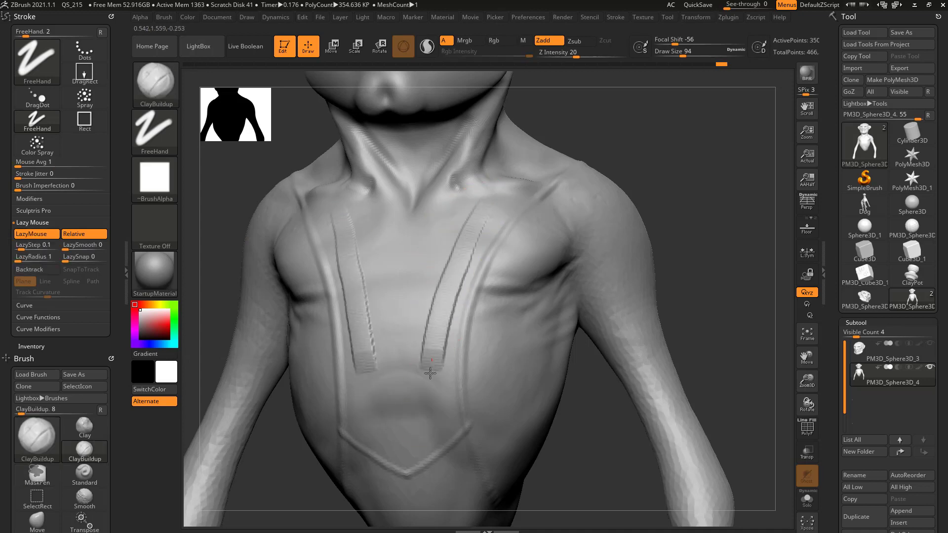
{"action": "mouse_move", "coordinate": [484, 208]}
{"action": "left_mouse_down"}
{"action": "mouse_move", "coordinate": [430, 387]}
{"action": "mouse_move", "coordinate": [434, 446]}
{"action": "left_mouse_up"}
{"action": "key", "text": "ctrl+z"}
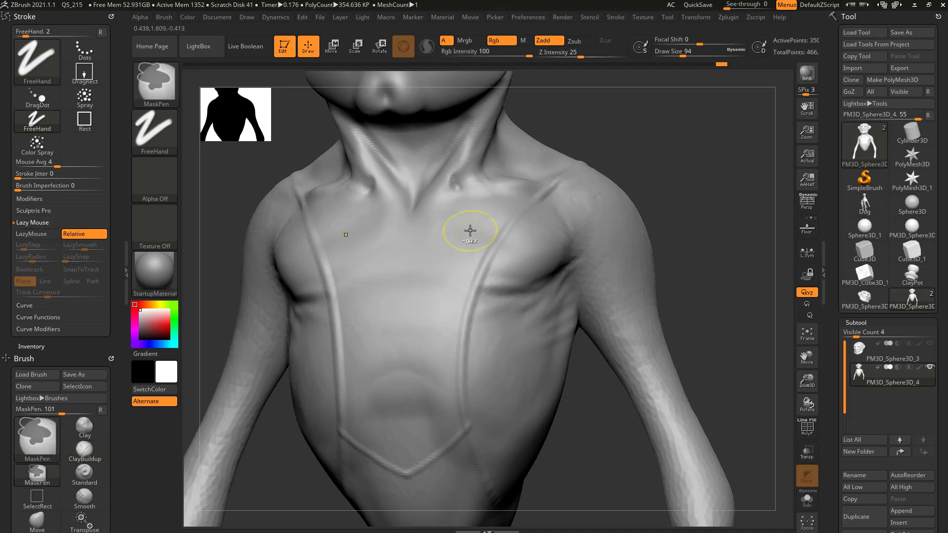
{"action": "mouse_move", "coordinate": [467, 232]}
{"action": "left_mouse_down"}
{"action": "mouse_move", "coordinate": [449, 281]}
{"action": "mouse_move", "coordinate": [430, 411]}
{"action": "left_mouse_up"}
{"action": "key", "text": "ctrl+z"}
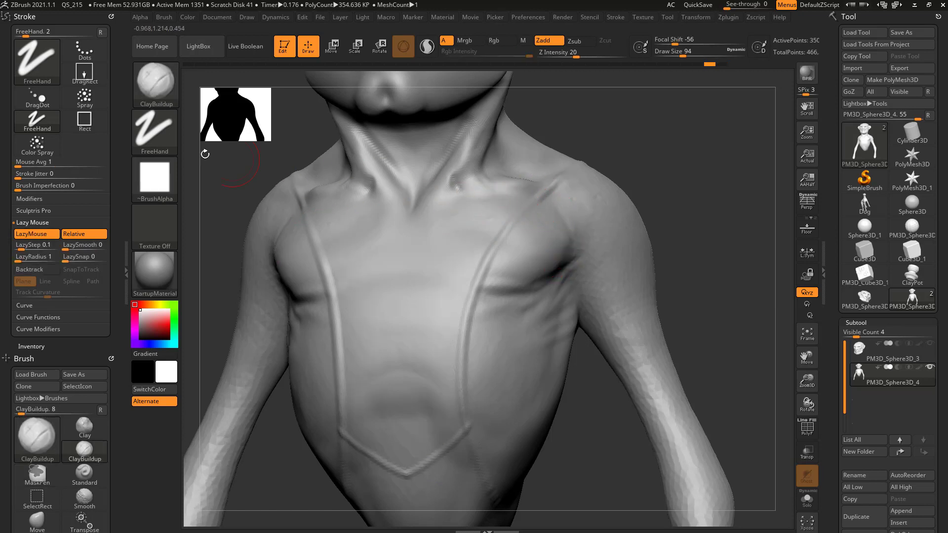
Expand the stroke modifiers, set Roll Dist to 4, draw several ClayBuildup trial strokes down the chest and undo them.
{"action": "left_click", "coordinate": [33, 198]}
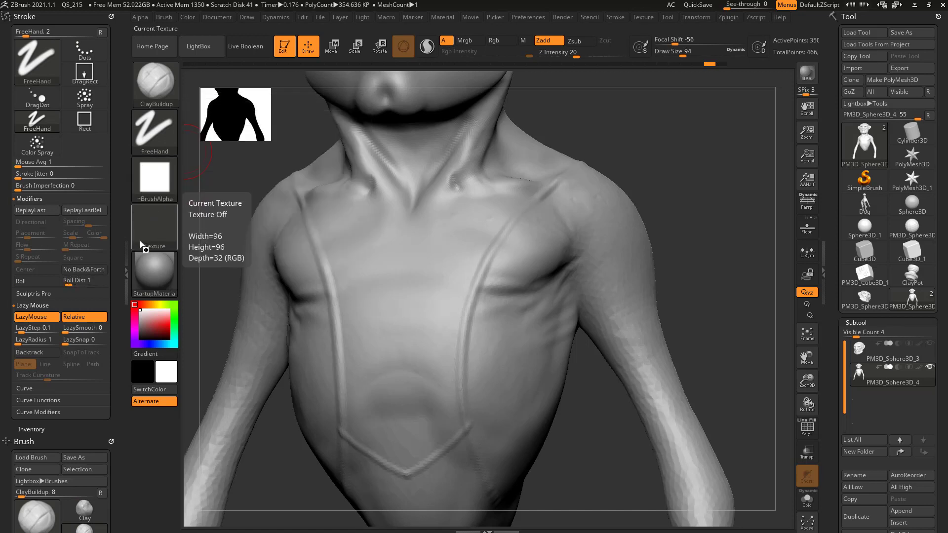
{"action": "mouse_move", "coordinate": [173, 192]}
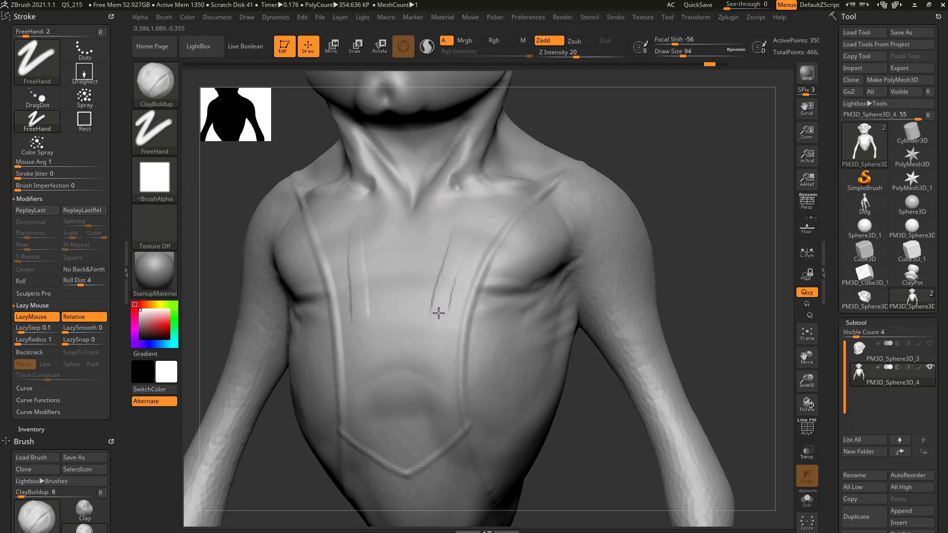
{"action": "left_click_drag", "start_coordinate": [438, 313], "coordinate": [423, 422]}
{"action": "key", "text": "ctrl+z"}
{"action": "left_click_drag", "start_coordinate": [462, 222], "coordinate": [424, 424]}
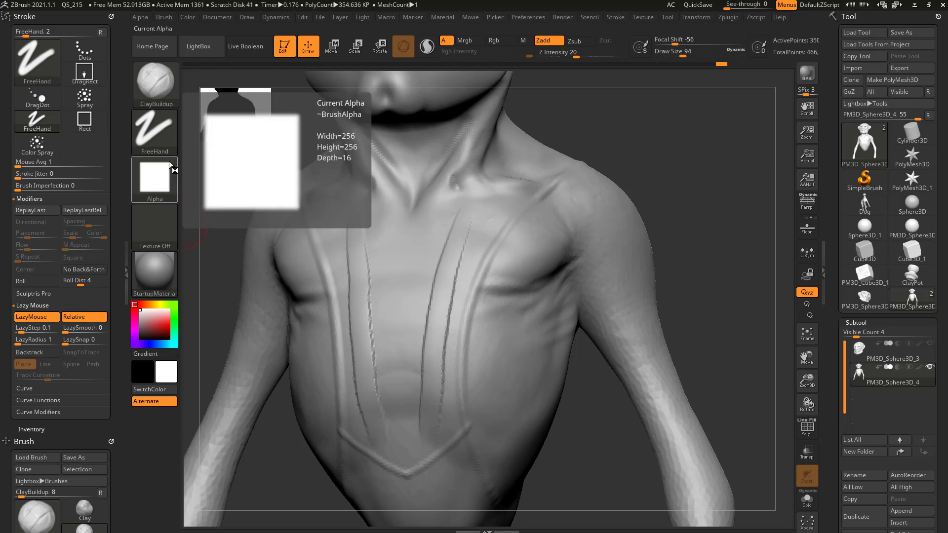
{"action": "left_click", "coordinate": [155, 273]}
{"action": "key", "text": "Escape"}
{"action": "key", "text": "ctrl+z"}
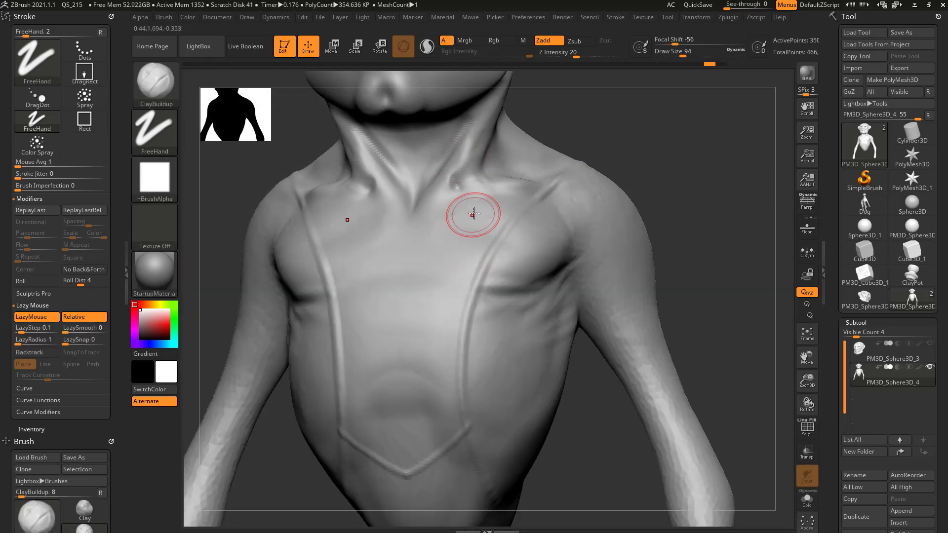
{"action": "mouse_move", "coordinate": [471, 214]}
{"action": "left_mouse_down"}
{"action": "mouse_move", "coordinate": [449, 281]}
{"action": "mouse_move", "coordinate": [428, 415]}
{"action": "left_mouse_up"}
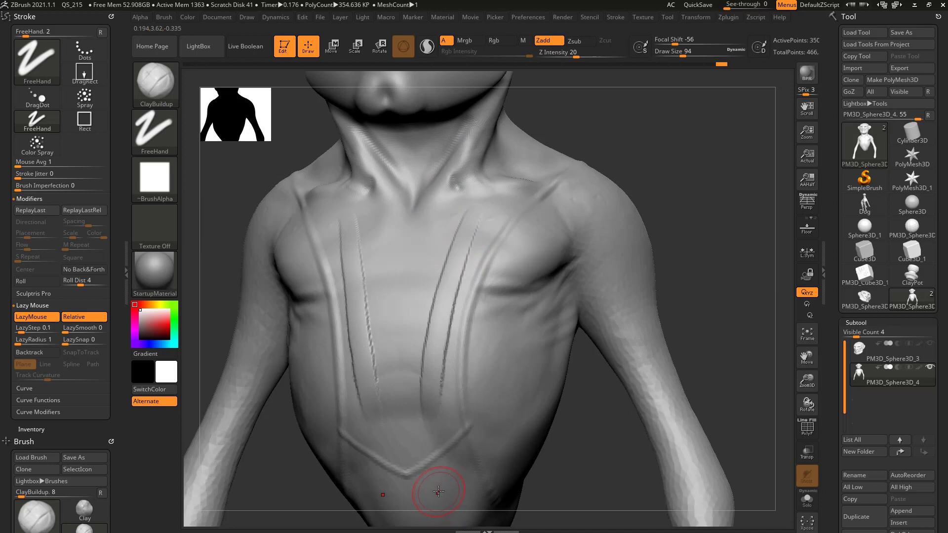
{"action": "key", "text": "ctrl+z"}
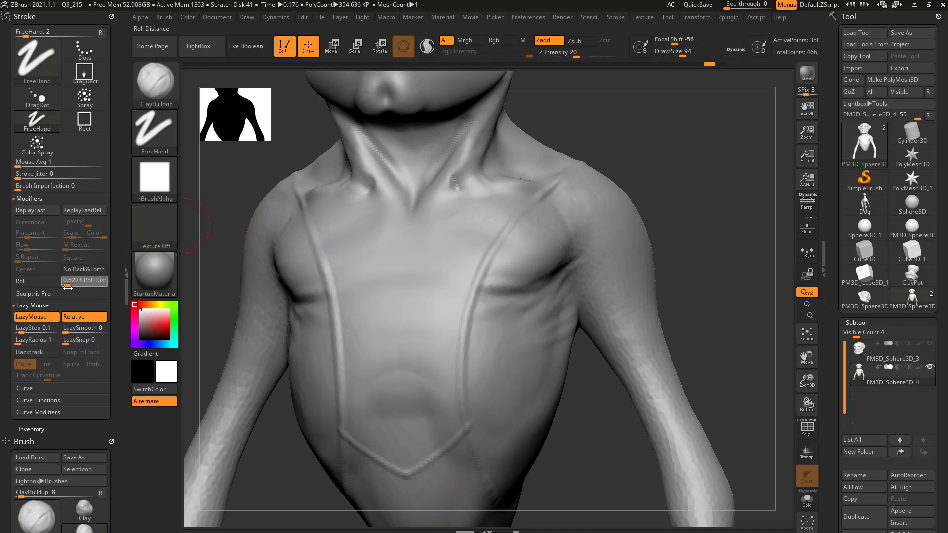
Lower Roll Dist to about 0.27, draw a ClayBuildup trial stroke down the chest and undo it.
{"action": "left_click_drag", "start_coordinate": [67, 288], "coordinate": [78, 287]}
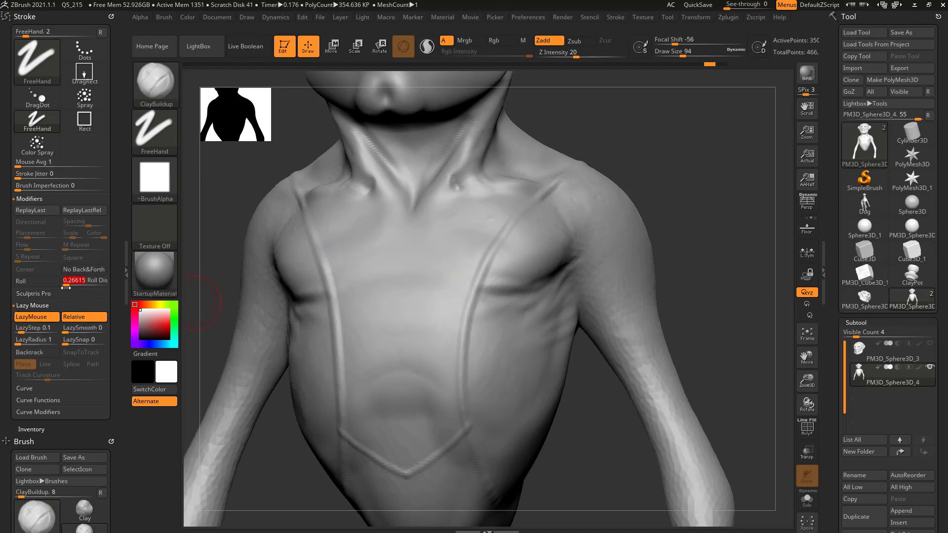
{"action": "left_click_drag", "start_coordinate": [429, 292], "coordinate": [409, 419]}
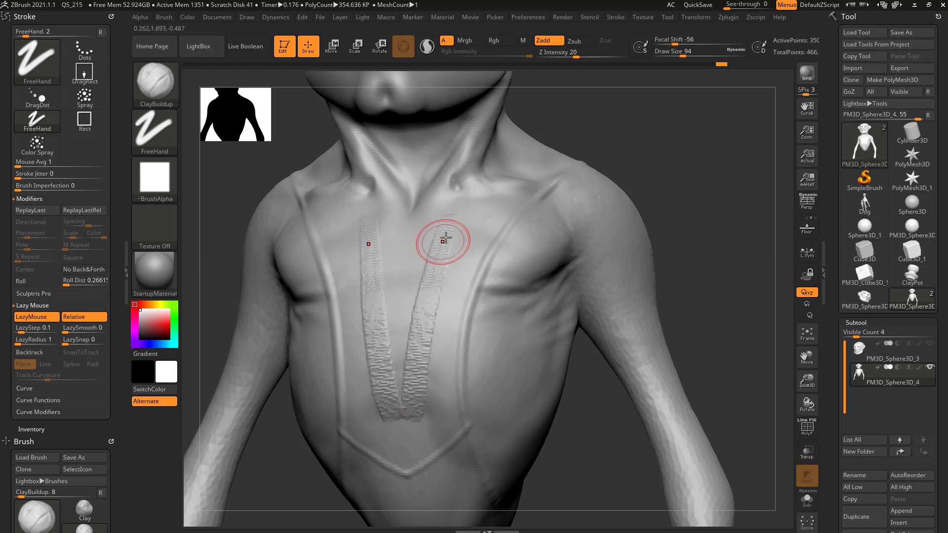
{"action": "key", "text": "ctrl+z"}
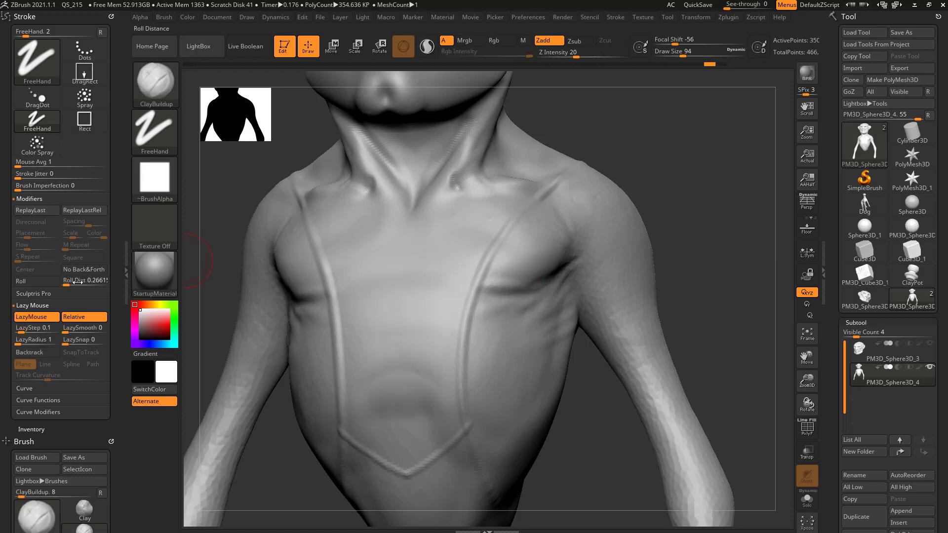
Raise Roll Dist to about 4.36 and test it with several ClayBuildup strokes down the chest that are undone.
{"action": "left_click_drag", "start_coordinate": [85, 284], "coordinate": [82, 284]}
{"action": "mouse_move", "coordinate": [469, 224]}
{"action": "left_mouse_down"}
{"action": "mouse_move", "coordinate": [423, 414]}
{"action": "mouse_move", "coordinate": [436, 332]}
{"action": "mouse_move", "coordinate": [424, 422]}
{"action": "left_mouse_up"}
{"action": "key", "text": "ctrl+z"}
{"action": "key", "text": "ctrl+z"}
{"action": "left_click_drag", "start_coordinate": [475, 204], "coordinate": [431, 419]}
{"action": "key", "text": "ctrl+z"}
{"action": "left_click_drag", "start_coordinate": [466, 208], "coordinate": [421, 391]}
{"action": "left_click_drag", "start_coordinate": [416, 267], "coordinate": [421, 410]}
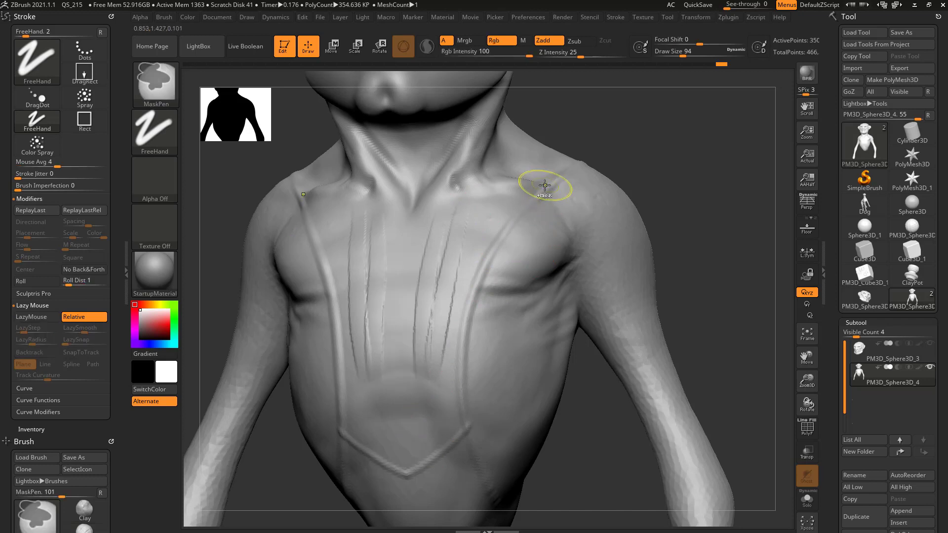
{"action": "key", "text": "ctrl+z"}
Assign Alpha 38 to ClayBuildup, draw raised trial strokes down the chest and carve a groove beside them.
{"action": "left_click", "coordinate": [159, 191]}
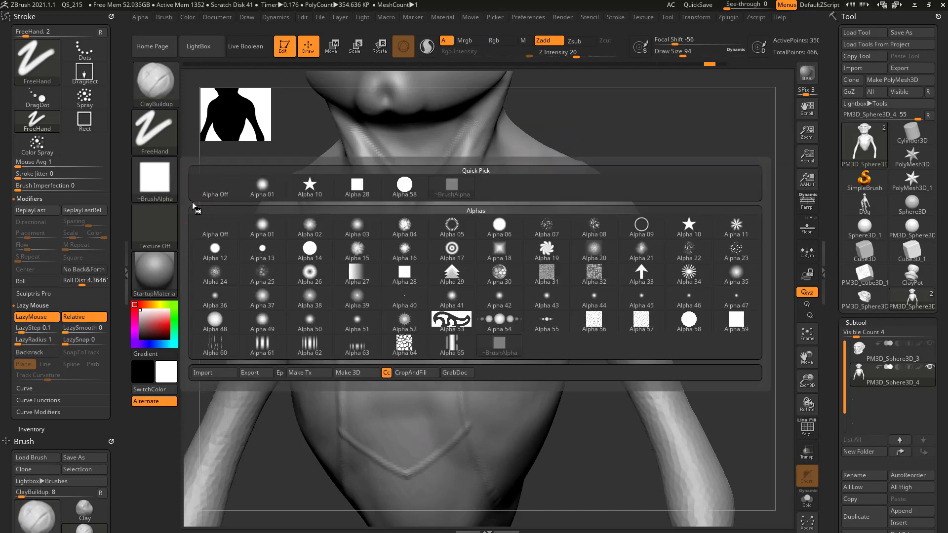
{"action": "left_click", "coordinate": [323, 295]}
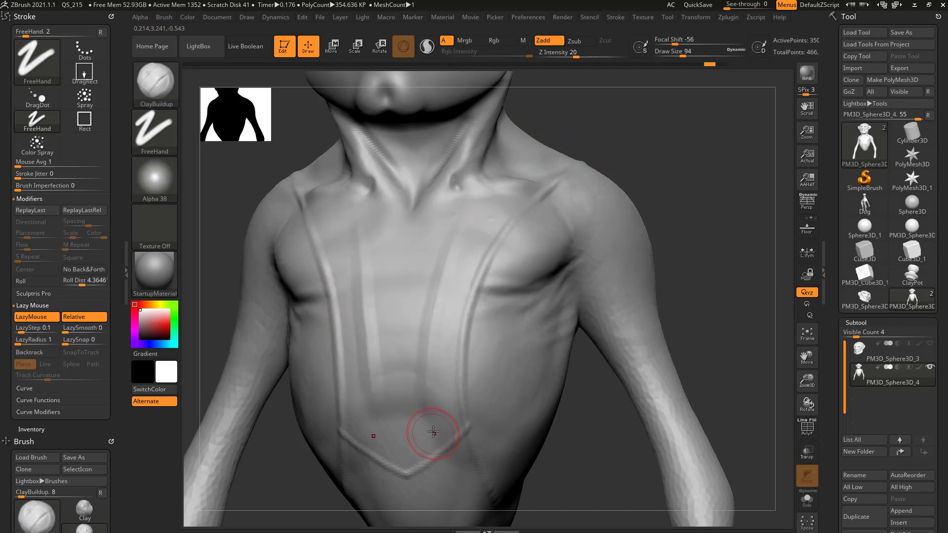
{"action": "left_click_drag", "start_coordinate": [458, 217], "coordinate": [434, 420]}
{"action": "left_click_drag", "start_coordinate": [474, 201], "coordinate": [430, 355]}
{"action": "mouse_move", "coordinate": [448, 202]}
{"action": "left_mouse_down"}
{"action": "mouse_move", "coordinate": [416, 355]}
{"action": "mouse_move", "coordinate": [410, 328]}
{"action": "left_mouse_up"}
{"action": "left_click_drag", "start_coordinate": [434, 226], "coordinate": [411, 358], "text": "alt"}
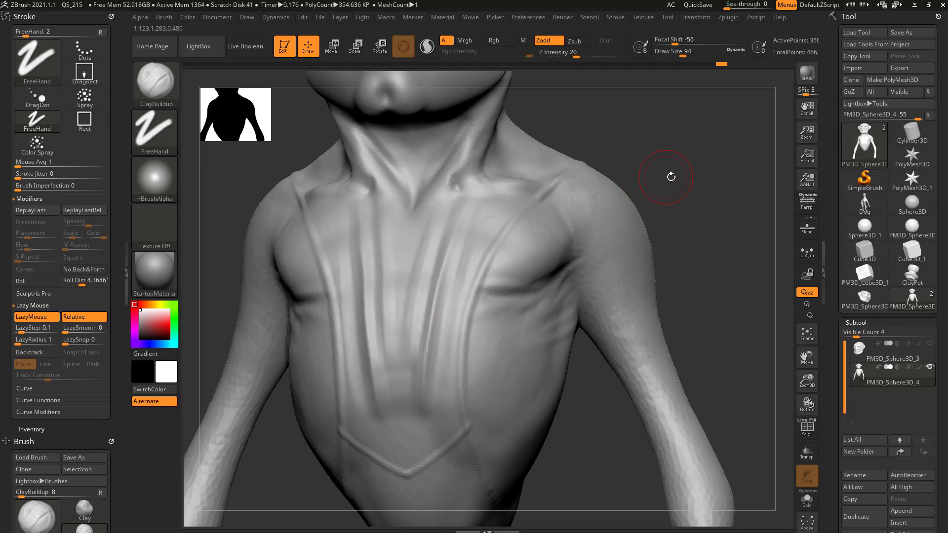
{"action": "left_click_drag", "start_coordinate": [671, 178], "coordinate": [664, 175]}
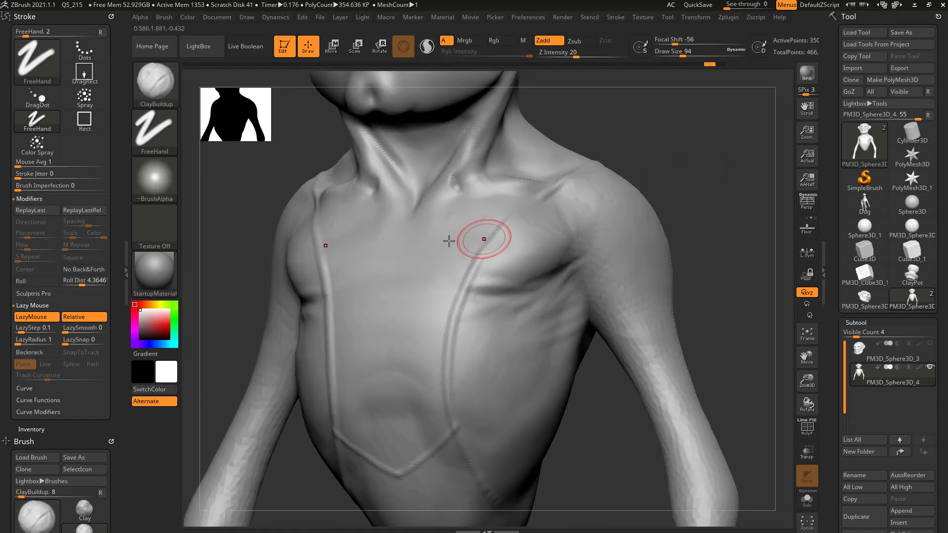
Assign Alpha 61 to ClayBuildup, draw striped trial strokes down the chest and undo them.
{"action": "left_click", "coordinate": [157, 71]}
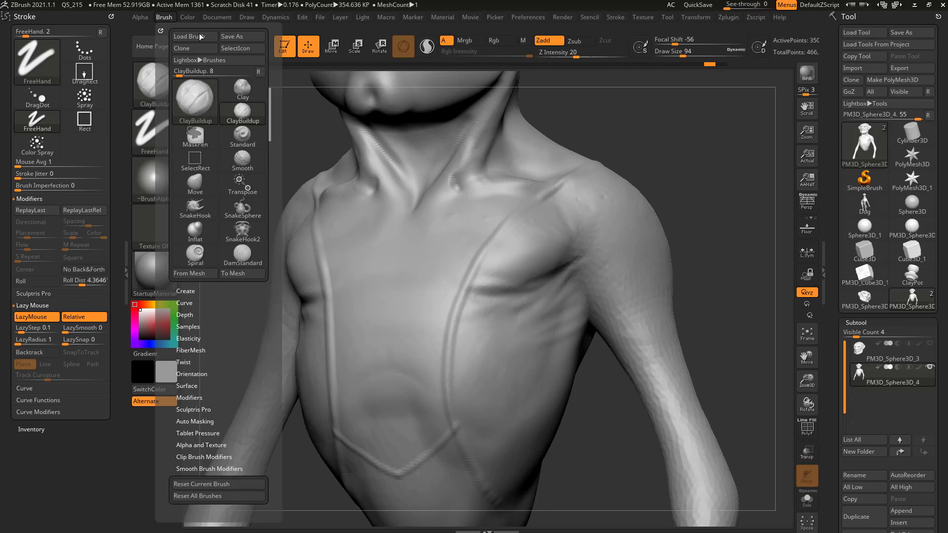
{"action": "left_click", "coordinate": [238, 39]}
{"action": "left_click", "coordinate": [164, 185]}
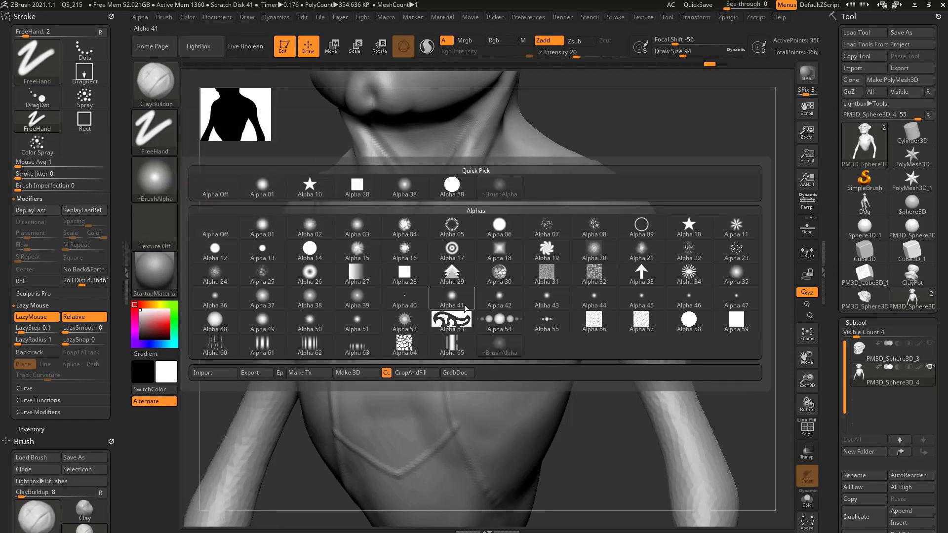
{"action": "mouse_move", "coordinate": [465, 309]}
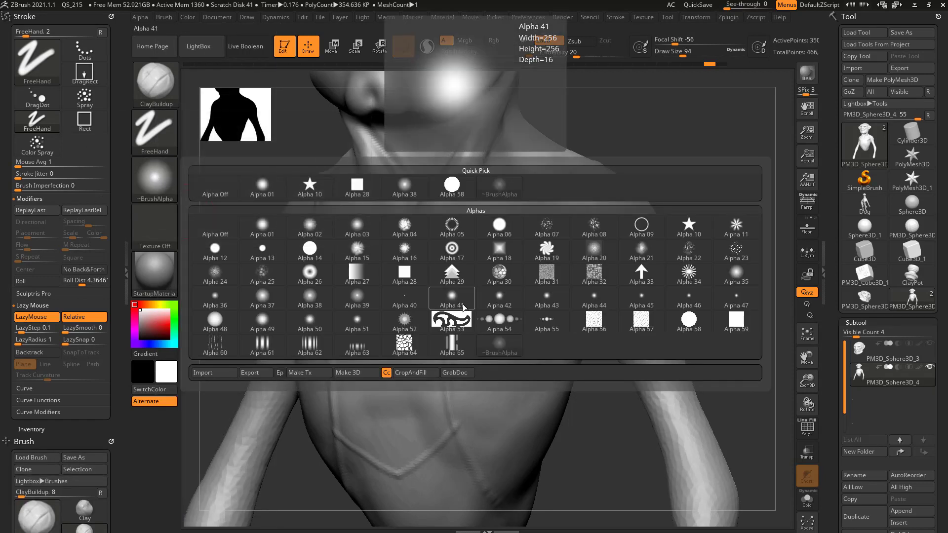
{"action": "left_click", "coordinate": [267, 343]}
{"action": "left_click_drag", "start_coordinate": [455, 250], "coordinate": [419, 395]}
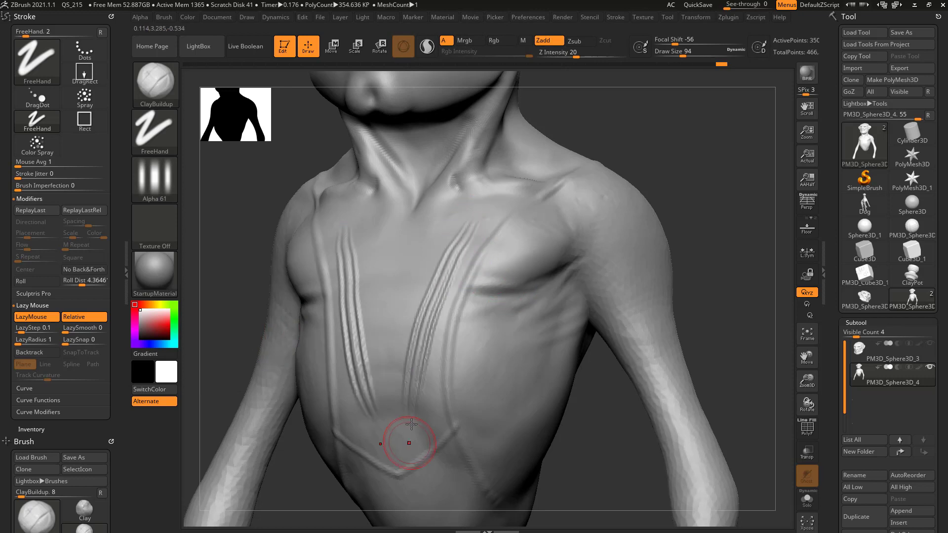
{"action": "key", "text": "ctrl+z"}
{"action": "left_click_drag", "start_coordinate": [465, 218], "coordinate": [411, 373]}
{"action": "key", "text": "ctrl+z"}
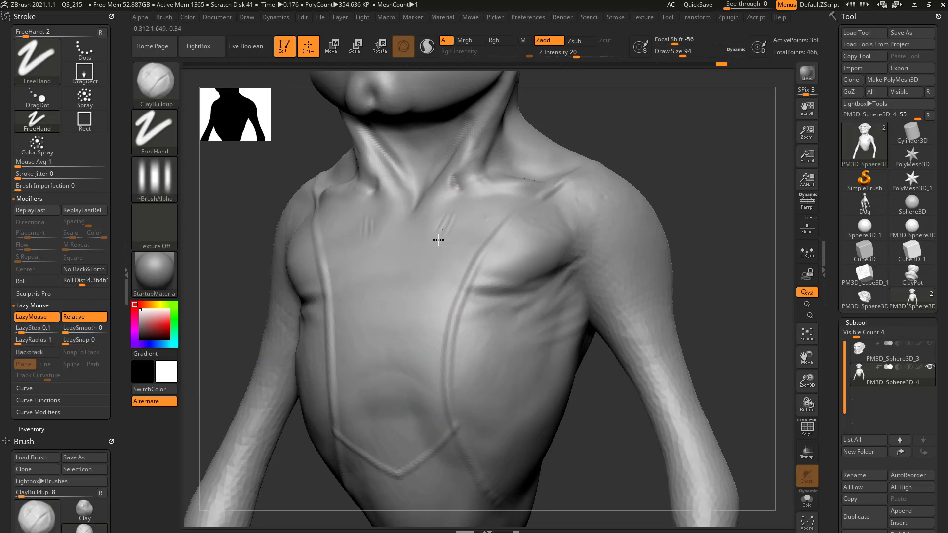
Cover the chest with parallel Alpha 61 trial lines, including a carved stroke, and undo them all.
{"action": "mouse_move", "coordinate": [451, 215]}
{"action": "left_mouse_down", "text": "alt"}
{"action": "mouse_move", "coordinate": [406, 414]}
{"action": "mouse_move", "coordinate": [443, 277]}
{"action": "mouse_move", "coordinate": [479, 211]}
{"action": "mouse_move", "coordinate": [417, 415]}
{"action": "left_mouse_up", "text": "alt"}
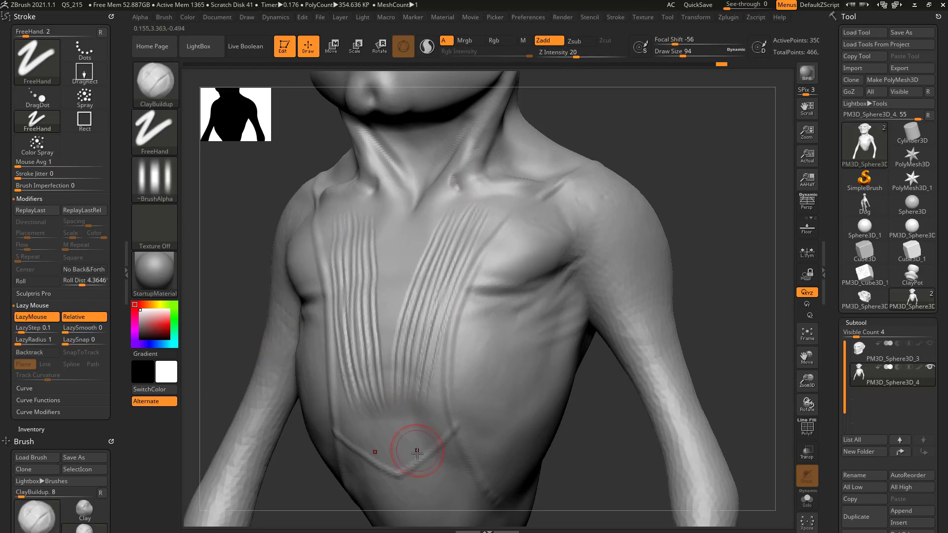
{"action": "key", "text": "ctrl+z"}
{"action": "key", "text": "ctrl+z"}
{"action": "key", "text": "ctrl+z"}
{"action": "key", "text": "ctrl+z"}
{"action": "key", "text": "ctrl+z"}
{"action": "key", "text": "ctrl+z"}
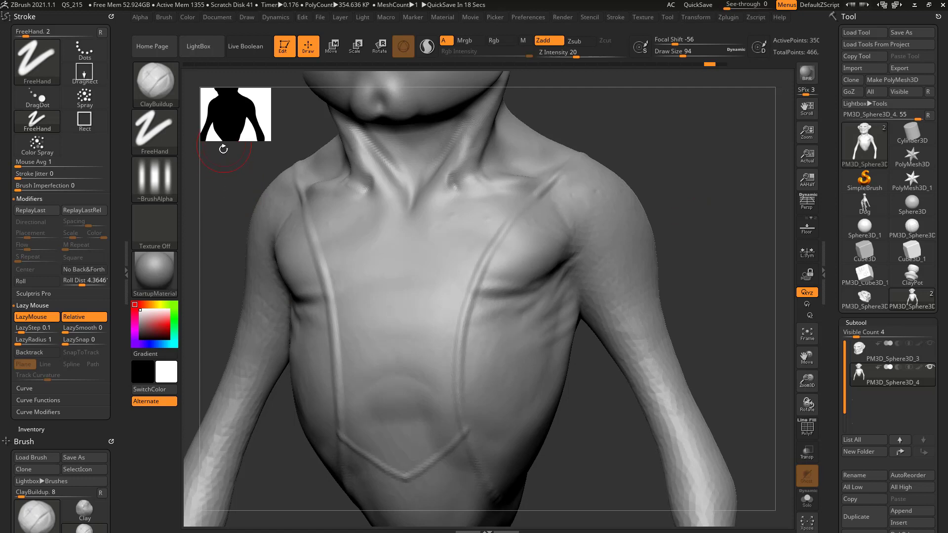
Assign the square Alpha 28 to ClayBuildup and switch to the Standard brush.
{"action": "left_click", "coordinate": [157, 175]}
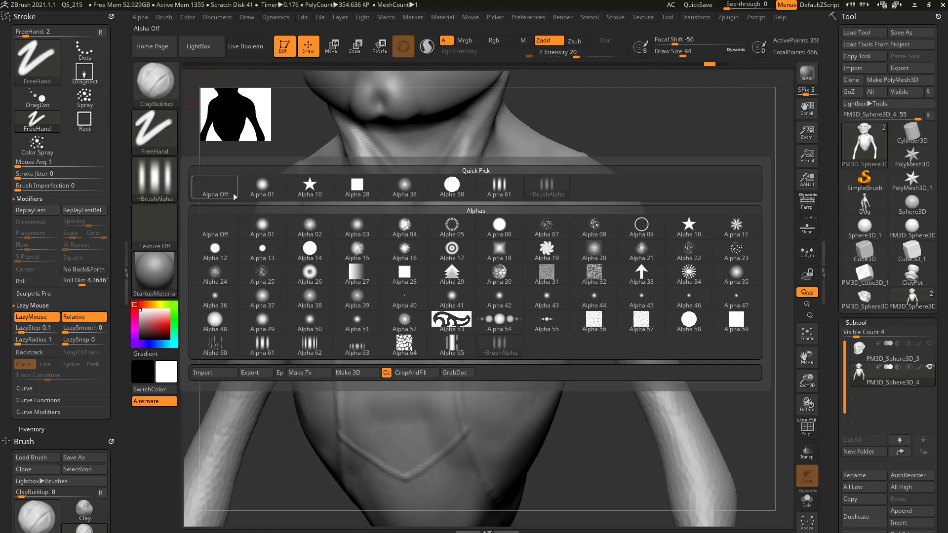
{"action": "left_click", "coordinate": [357, 187]}
{"action": "key", "text": "b"}
{"action": "key", "text": "s"}
{"action": "key", "text": "t"}
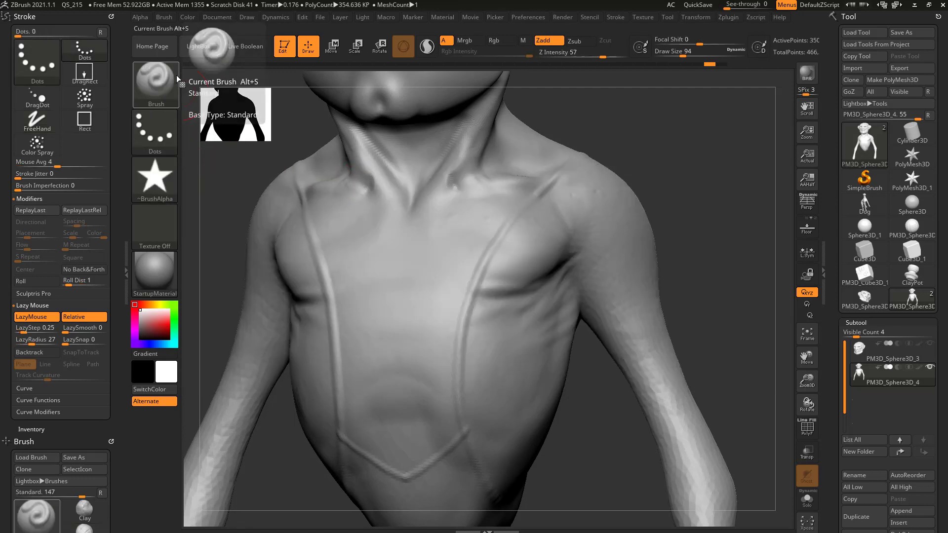
Turn the Standard brush's alpha off and test it with an inverted chest stroke that is undone.
{"action": "left_click", "coordinate": [170, 173]}
{"action": "left_click", "coordinate": [214, 185]}
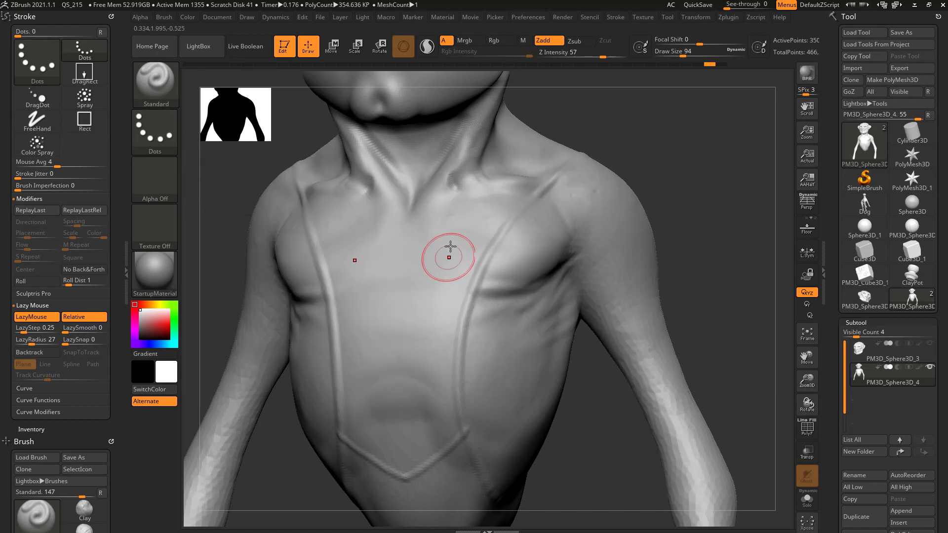
{"action": "mouse_move", "coordinate": [467, 219]}
{"action": "left_mouse_down", "text": "alt"}
{"action": "mouse_move", "coordinate": [432, 308]}
{"action": "mouse_move", "coordinate": [440, 321]}
{"action": "left_mouse_up", "text": "alt"}
{"action": "key", "text": "ctrl+z"}
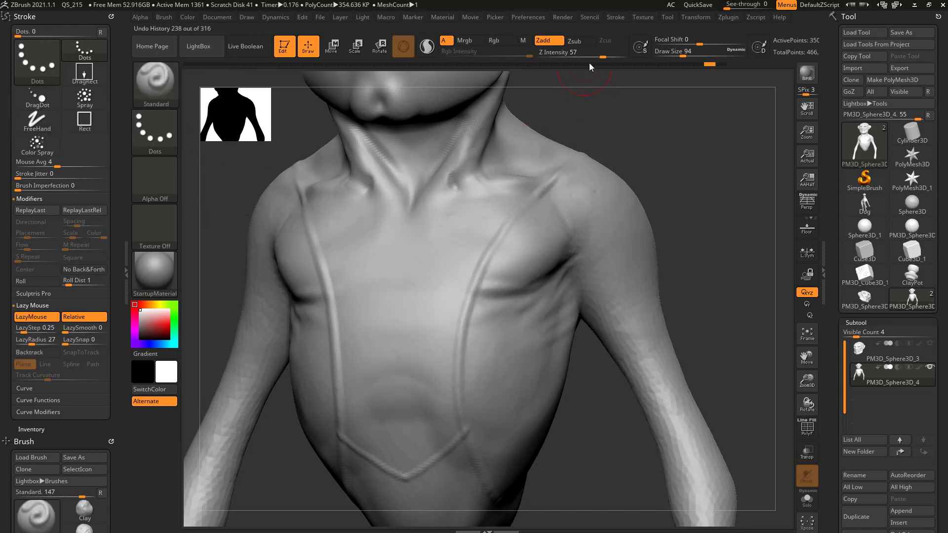
Lower the Standard brush's Z Intensity to 30.
{"action": "left_click_drag", "start_coordinate": [602, 56], "coordinate": [595, 55]}
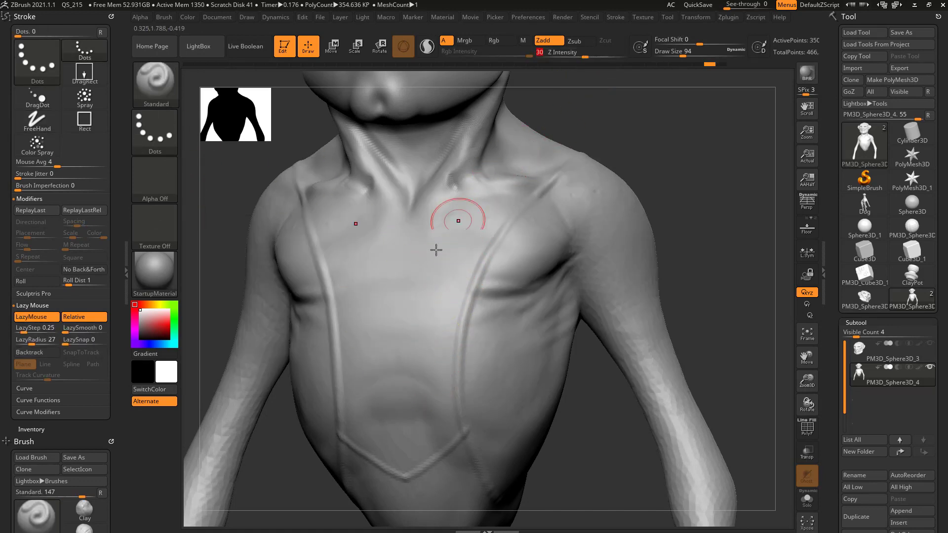
Test the Standard brush at a smaller size with a carved chest stroke, and undo the stroke.
{"action": "key", "text": "bracketleft"}
{"action": "left_click_drag", "start_coordinate": [472, 202], "coordinate": [443, 311], "text": "alt"}
{"action": "key", "text": "ctrl+z"}
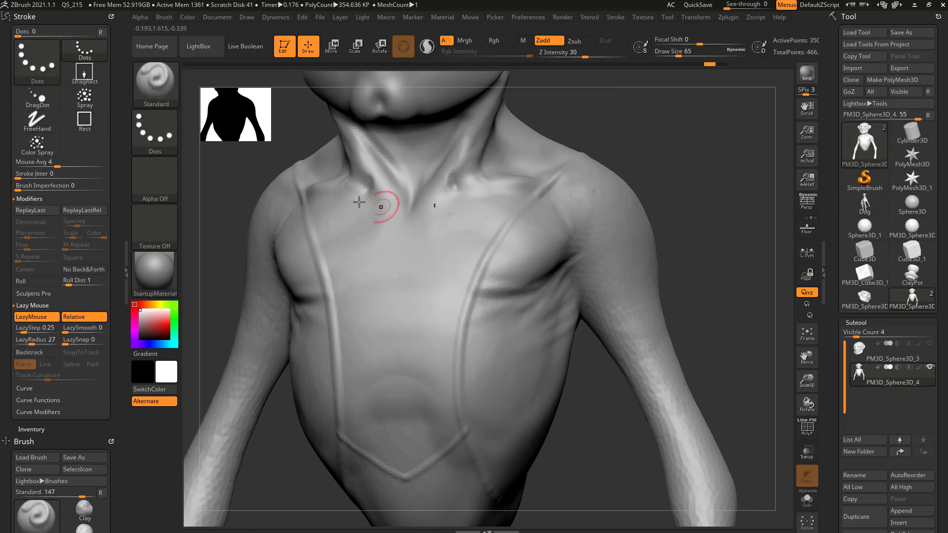
Clone the Standard brush and make the copy, Standard_1, the active brush.
{"action": "left_click", "coordinate": [156, 80]}
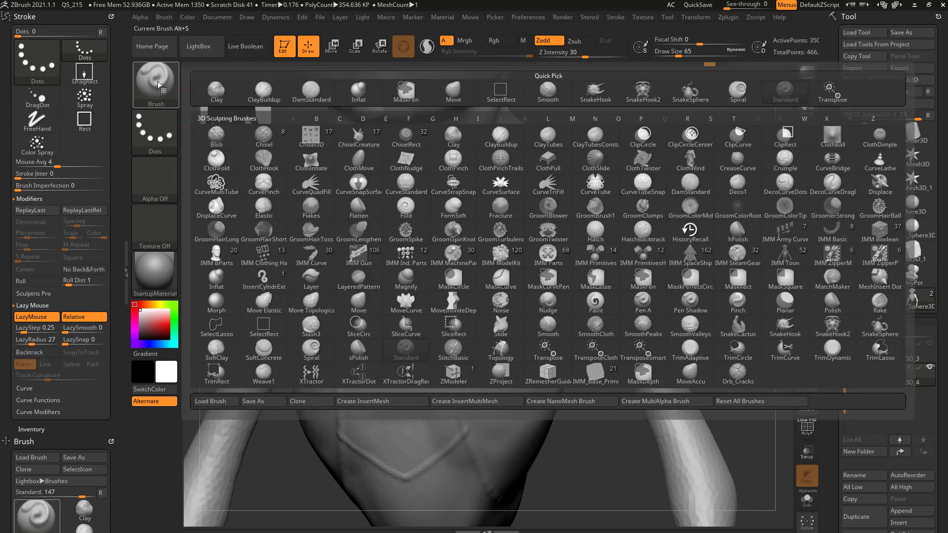
{"action": "left_click", "coordinate": [311, 401]}
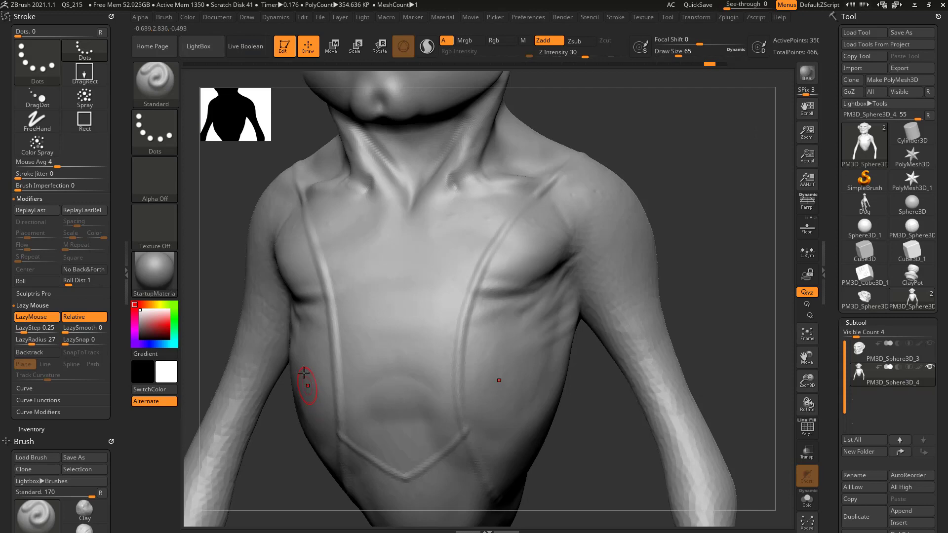
{"action": "left_click", "coordinate": [146, 78]}
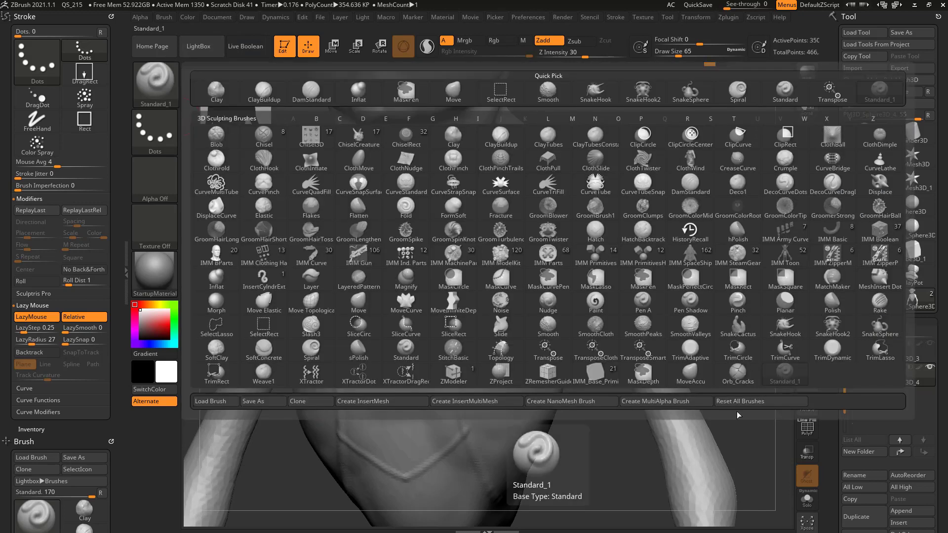
{"action": "left_click", "coordinate": [782, 377]}
Give the cloned brush the Spray stroke and Alpha 60, and enlarge its Draw Size to 192.
{"action": "left_click", "coordinate": [153, 136]}
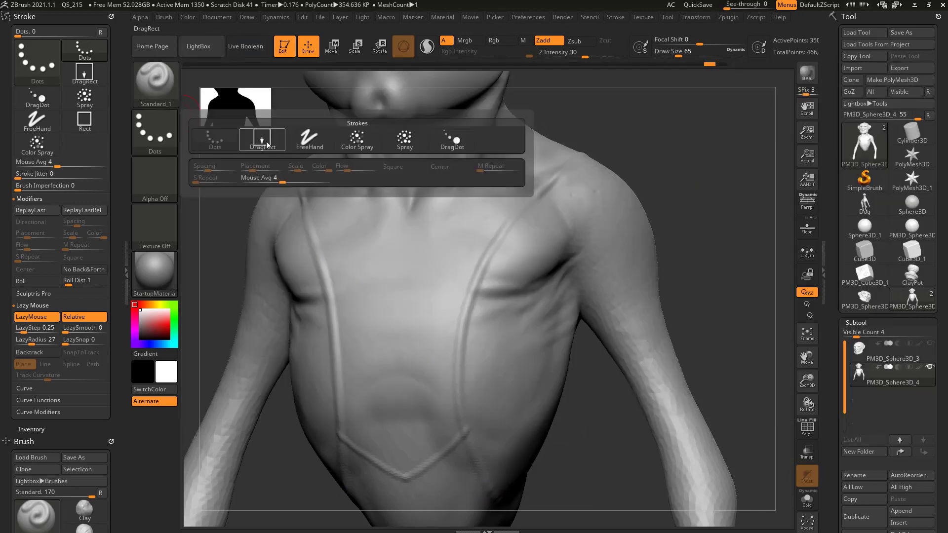
{"action": "left_click", "coordinate": [406, 139]}
{"action": "left_click", "coordinate": [176, 183]}
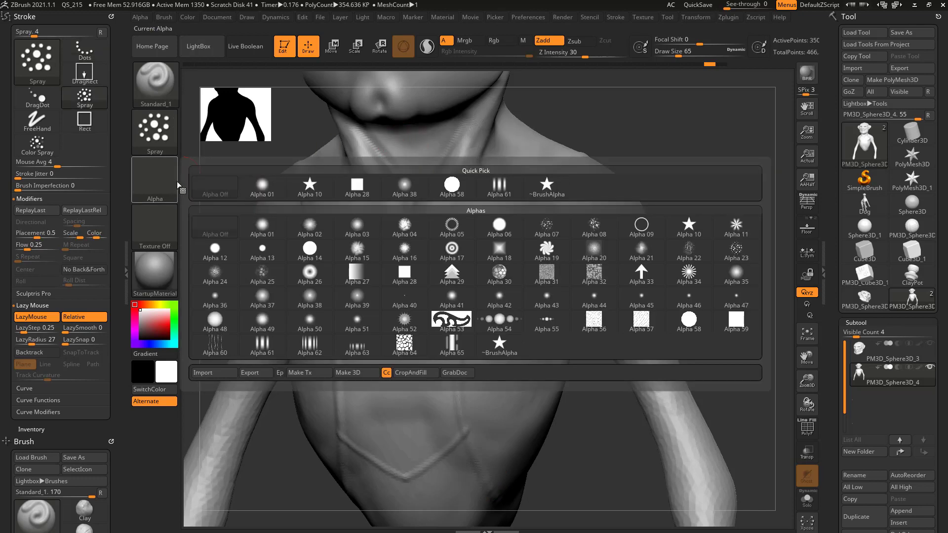
{"action": "left_click", "coordinate": [218, 347]}
{"action": "key", "text": "]"}
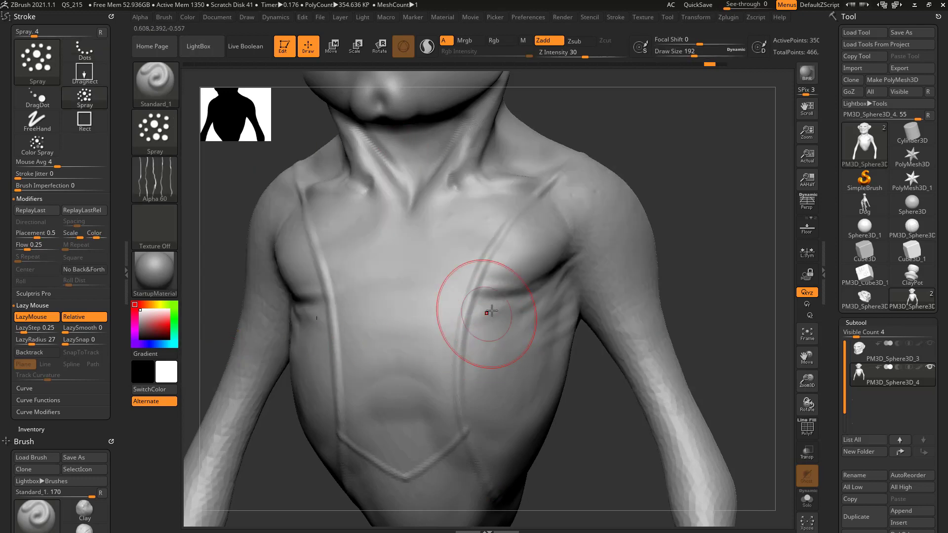
Lower the cloned brush's Z Intensity to 7 and spray the Alpha 60 texture over the ribcage.
{"action": "mouse_move", "coordinate": [549, 220]}
{"action": "left_mouse_down"}
{"action": "mouse_move", "coordinate": [484, 336]}
{"action": "mouse_move", "coordinate": [528, 365]}
{"action": "left_mouse_up"}
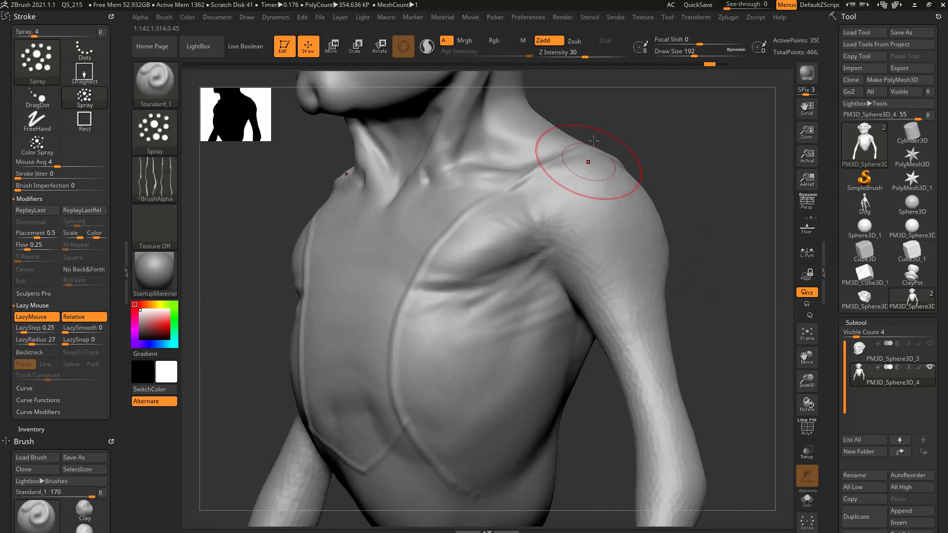
{"action": "left_click", "coordinate": [570, 54]}
{"action": "left_click_drag", "start_coordinate": [570, 55], "coordinate": [561, 54]}
{"action": "left_click_drag", "start_coordinate": [668, 169], "coordinate": [499, 295]}
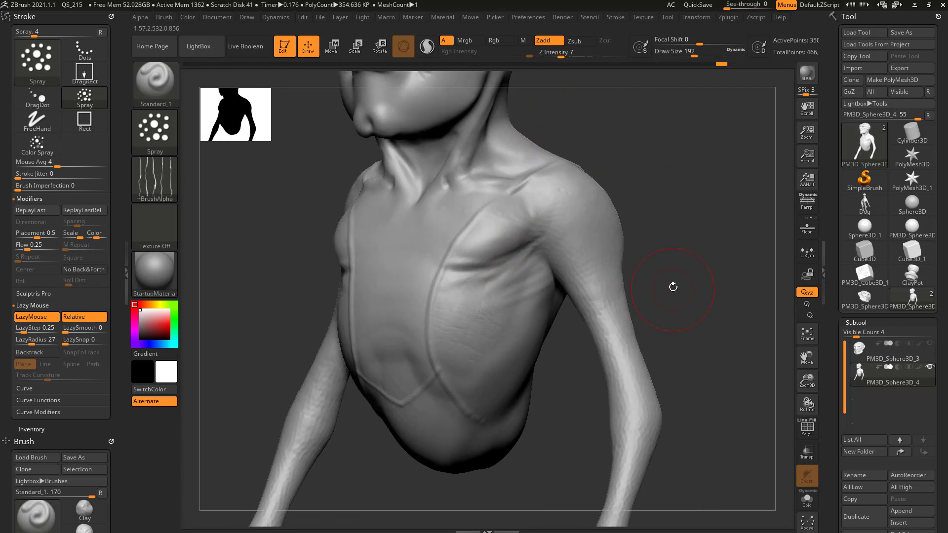
Undo the trial texture strokes, turn LazyMouse off and spray the Alpha 60 texture across the ribs again.
{"action": "mouse_move", "coordinate": [673, 287]}
{"action": "left_mouse_down"}
{"action": "mouse_move", "coordinate": [662, 272]}
{"action": "mouse_move", "coordinate": [555, 277]}
{"action": "left_mouse_up"}
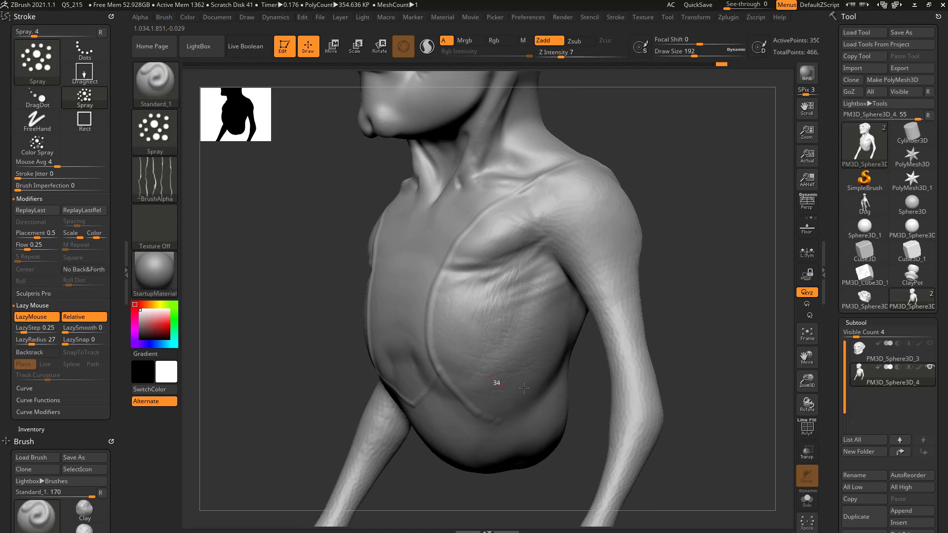
{"action": "key", "text": "ctrl+z"}
{"action": "left_click_drag", "start_coordinate": [522, 323], "coordinate": [527, 277]}
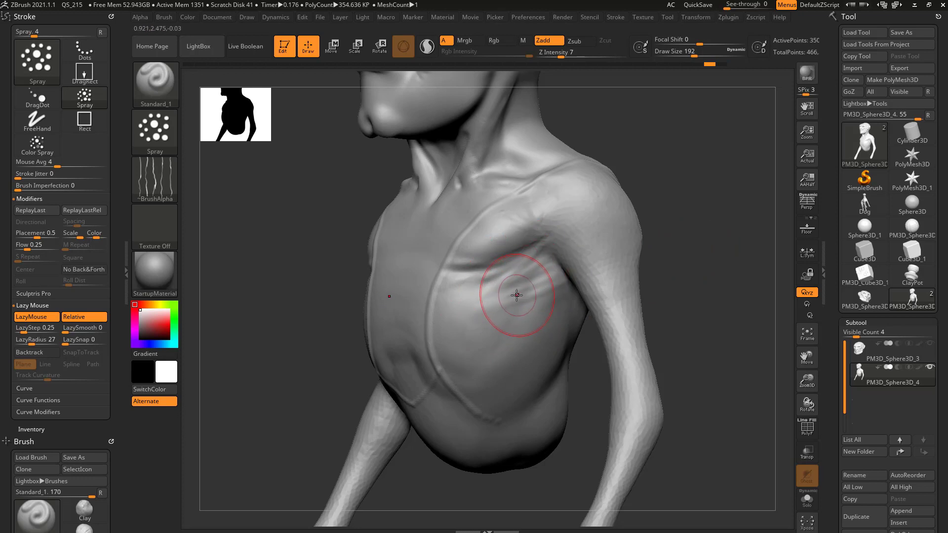
{"action": "key", "text": "l"}
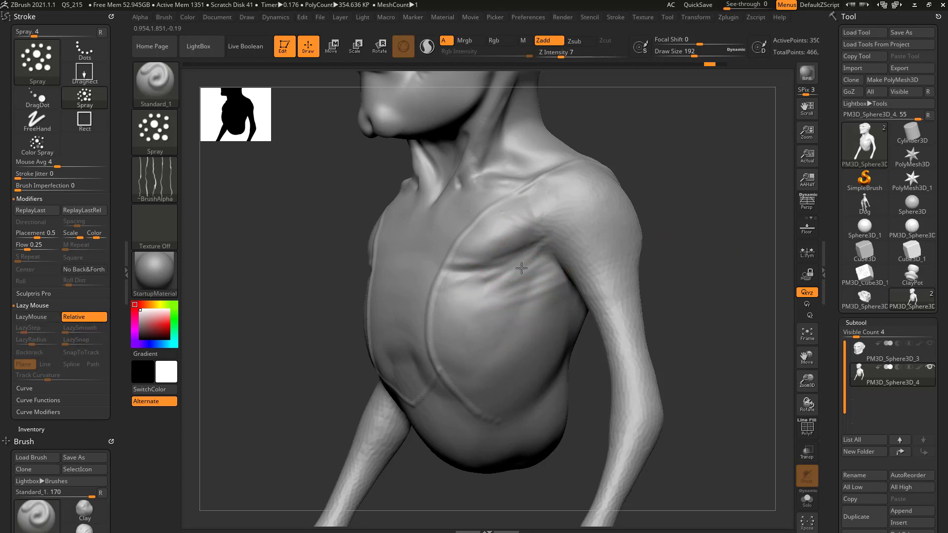
{"action": "mouse_move", "coordinate": [692, 308]}
{"action": "left_mouse_down"}
{"action": "mouse_move", "coordinate": [760, 307]}
{"action": "mouse_move", "coordinate": [556, 315]}
{"action": "left_mouse_up"}
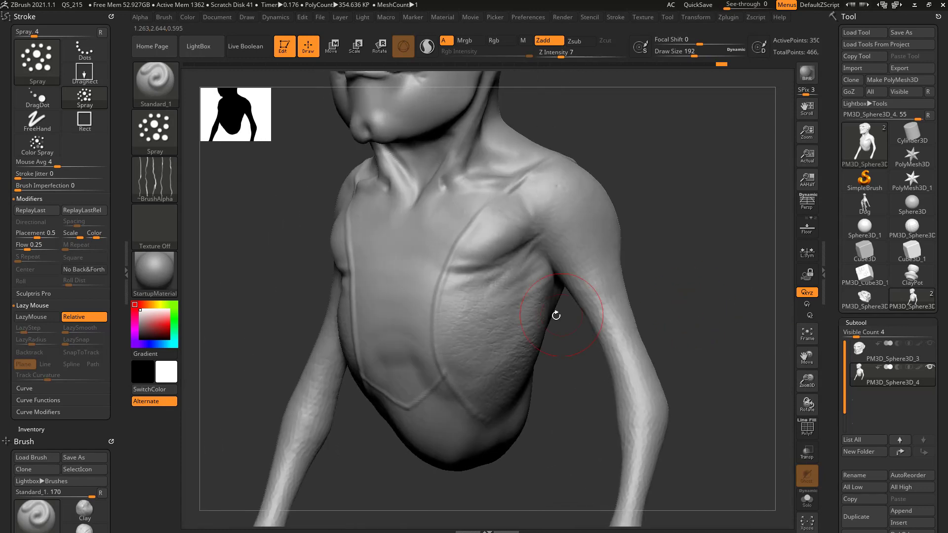
{"action": "left_click", "coordinate": [162, 96]}
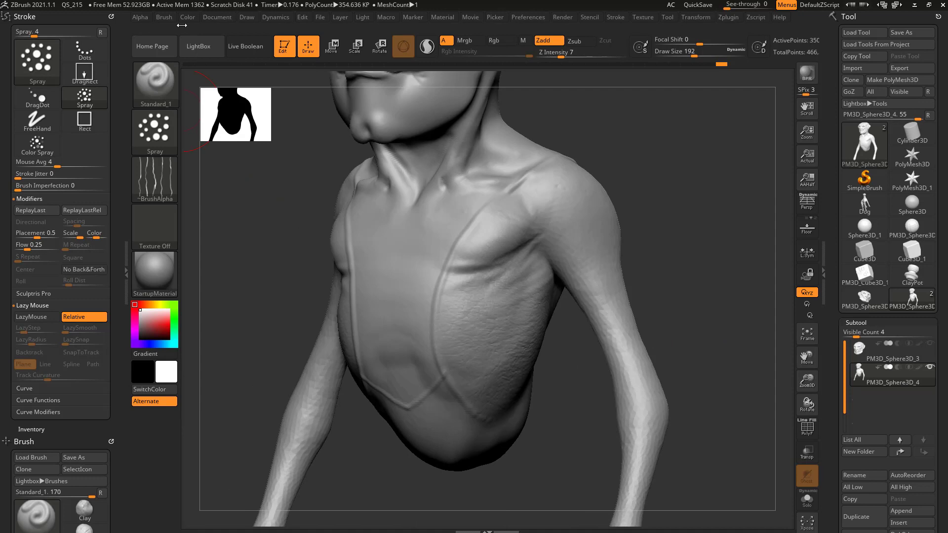
{"action": "left_click", "coordinate": [164, 16]}
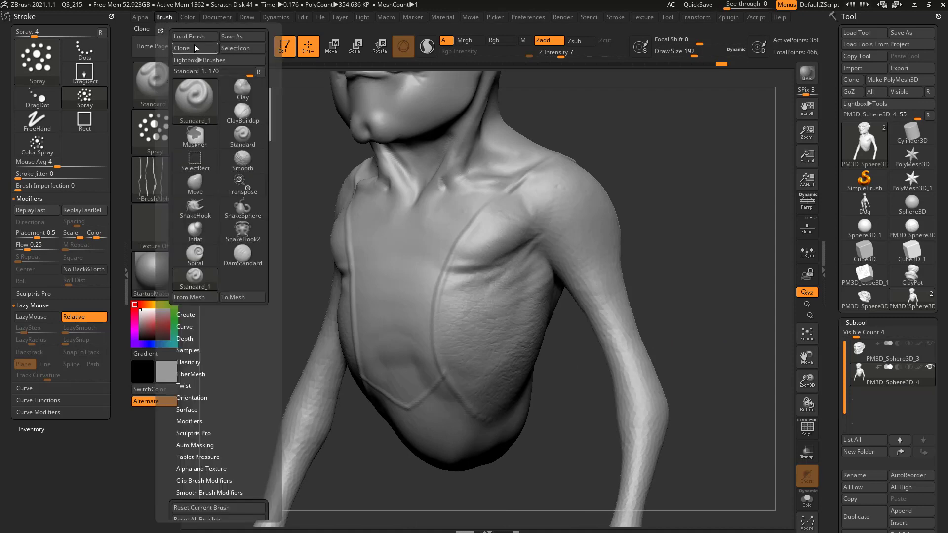
{"action": "left_click_drag", "start_coordinate": [713, 286], "coordinate": [723, 281]}
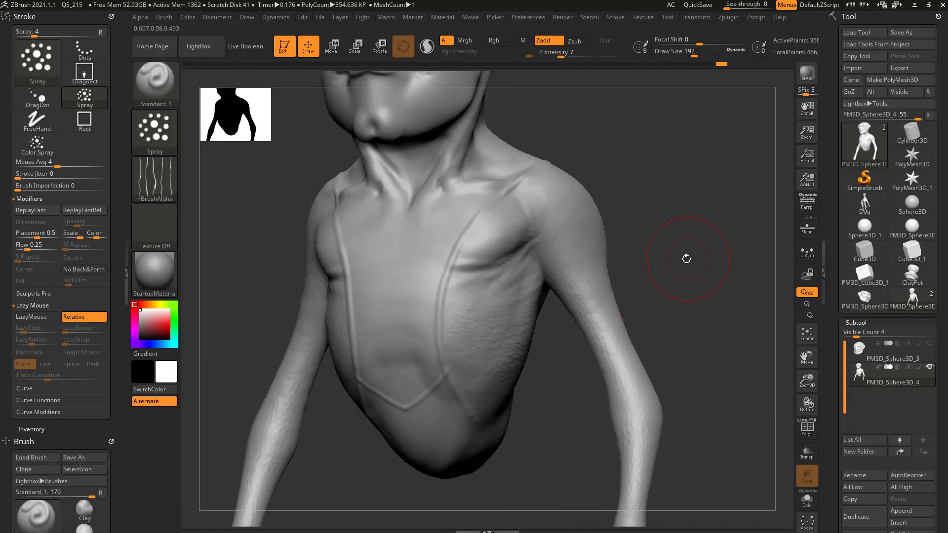
Reduce the Draw Size to 116 and set the cloned brush's stroke to Dots.
{"action": "key", "text": "bracketleft"}
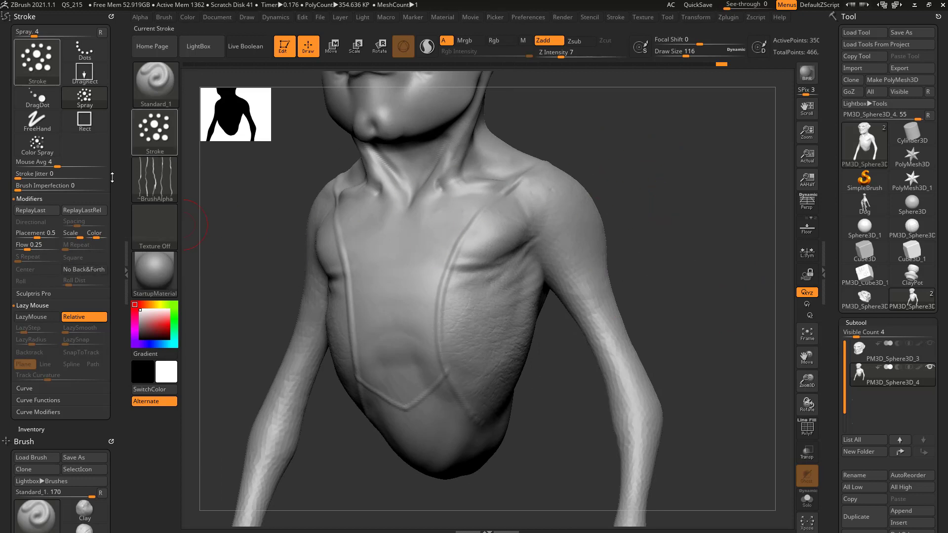
{"action": "left_click", "coordinate": [154, 132]}
{"action": "left_click", "coordinate": [220, 134]}
{"action": "left_click", "coordinate": [220, 133]}
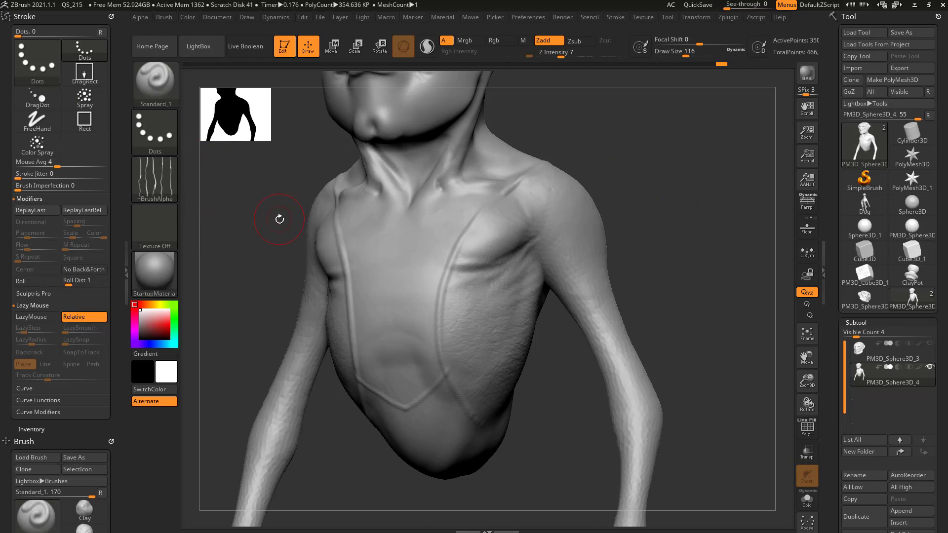
Load the Stitch1 brush from the Stitch folder of the LightBox brush library.
{"action": "key", "text": "comma"}
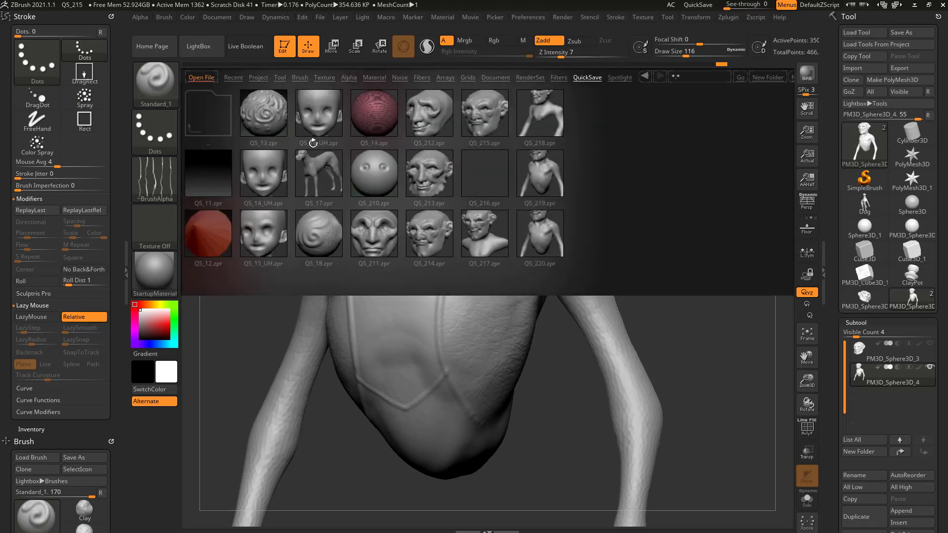
{"action": "left_click", "coordinate": [300, 78]}
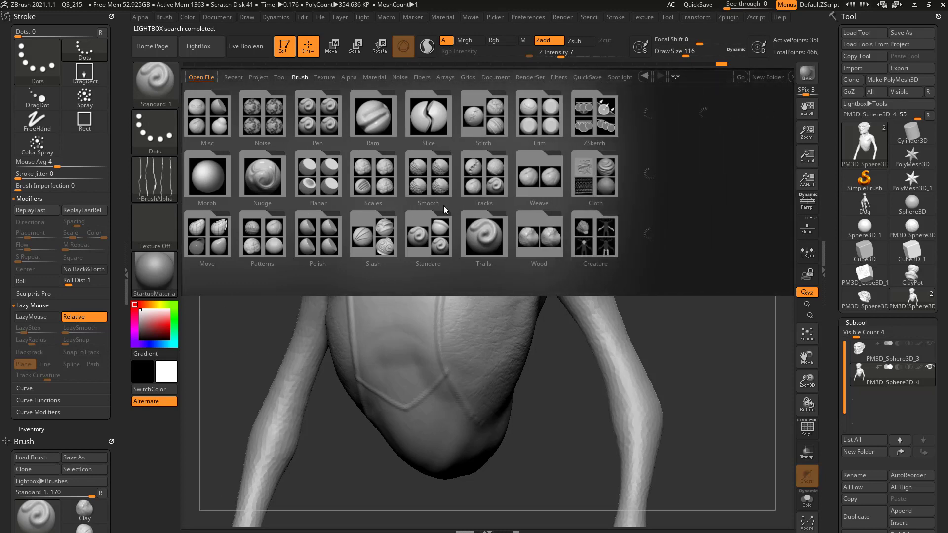
{"action": "scroll", "coordinate": [444, 205], "scroll_direction": "down", "scroll_amount": 2}
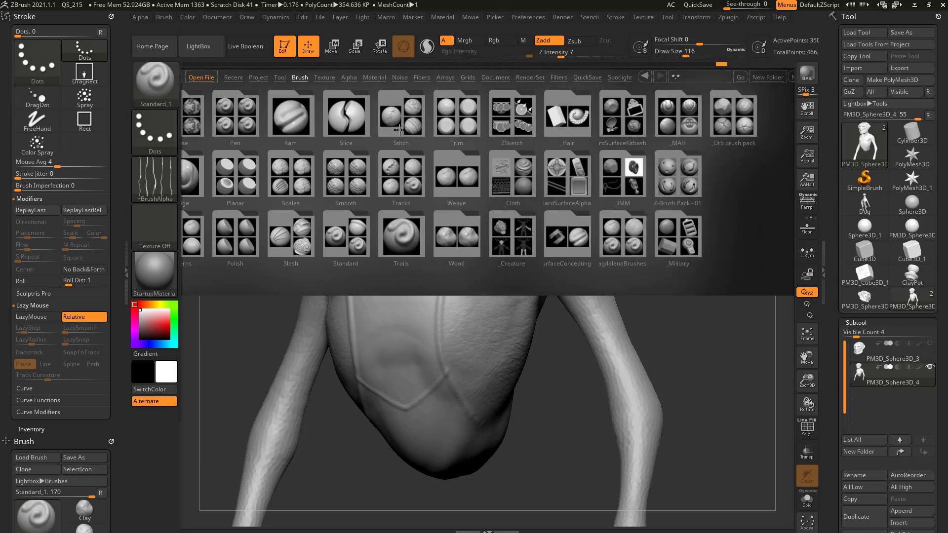
{"action": "double_click", "coordinate": [402, 122]}
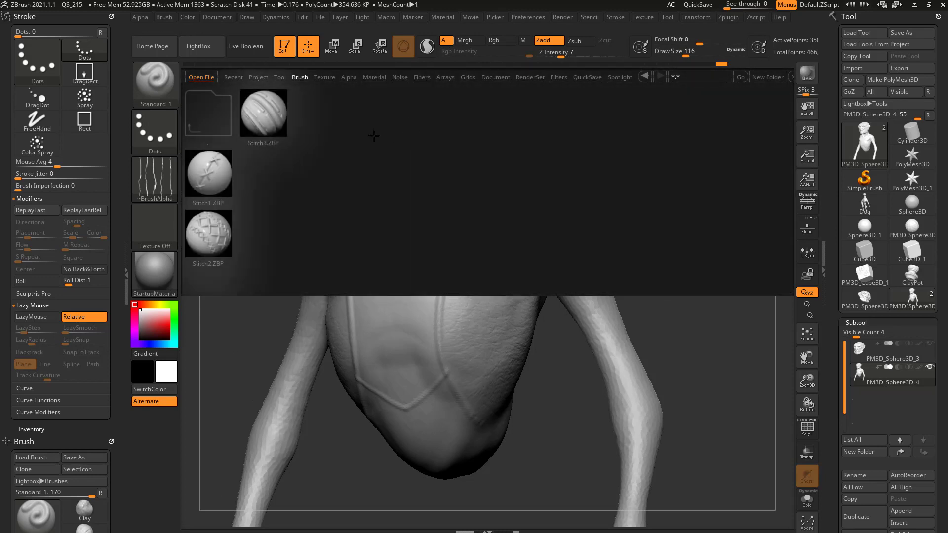
{"action": "double_click", "coordinate": [208, 173]}
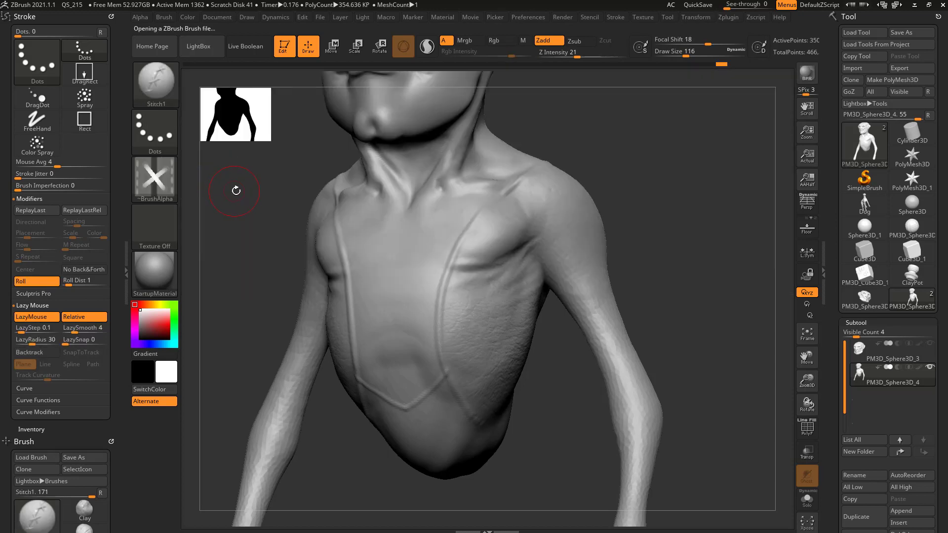
Reduce the Draw Size to 83 and test Stitch1 with a line of stitches down the chest, undoing the stroke.
{"action": "key", "text": "s"}
{"action": "left_click_drag", "start_coordinate": [241, 191], "coordinate": [236, 191]}
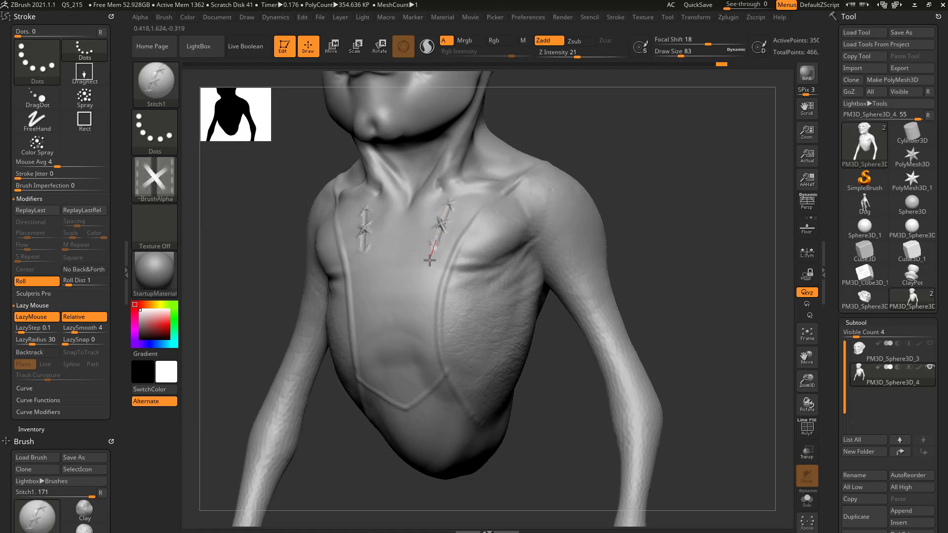
{"action": "left_click_drag", "start_coordinate": [416, 337], "coordinate": [406, 335]}
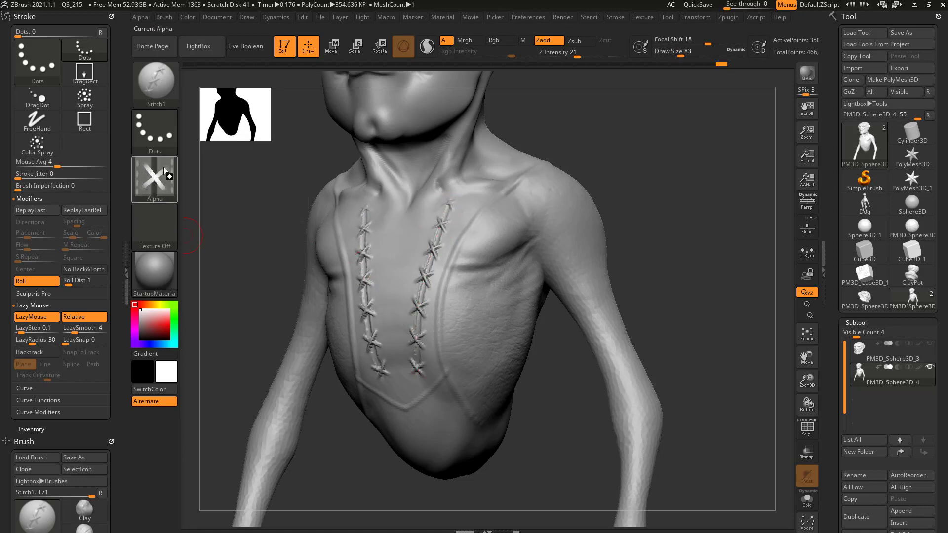
{"action": "mouse_move", "coordinate": [153, 162]}
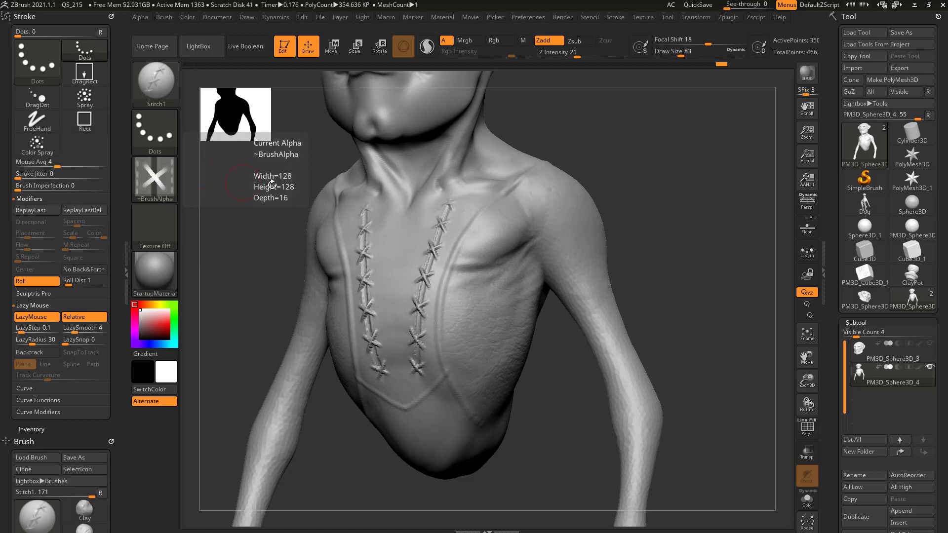
{"action": "key", "text": "ctrl+z"}
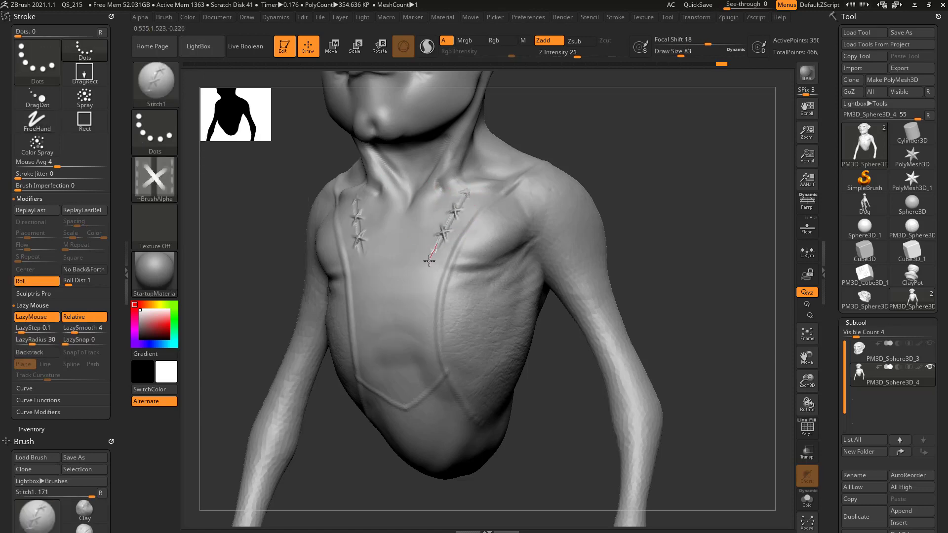
Draw another mirrored Stitch1 line from the collarbones down the chest and undo it.
{"action": "left_click_drag", "start_coordinate": [419, 370], "coordinate": [419, 379]}
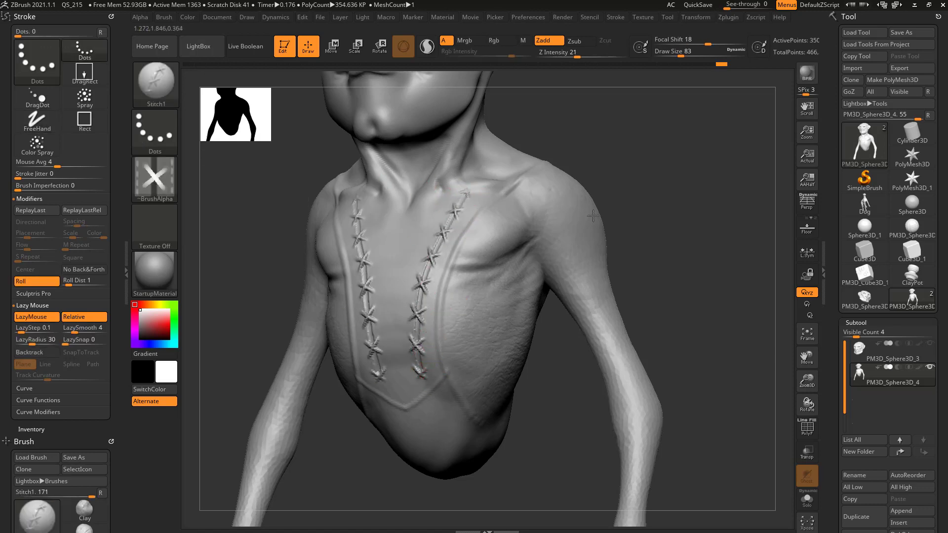
{"action": "mouse_move", "coordinate": [630, 200]}
{"action": "left_mouse_down"}
{"action": "mouse_move", "coordinate": [679, 198]}
{"action": "mouse_move", "coordinate": [635, 197]}
{"action": "mouse_move", "coordinate": [651, 196]}
{"action": "left_mouse_up"}
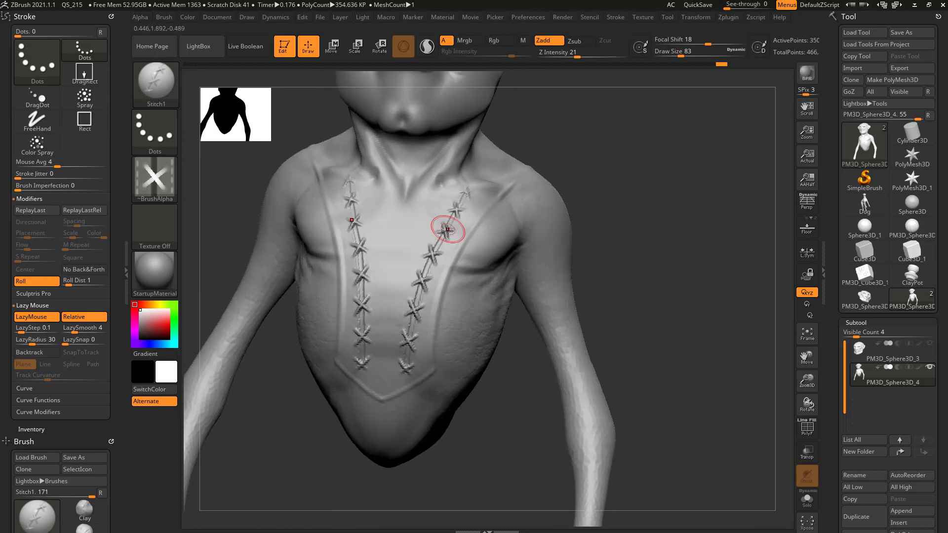
{"action": "key", "text": "ctrl+z"}
{"action": "key", "text": "ctrl+z"}
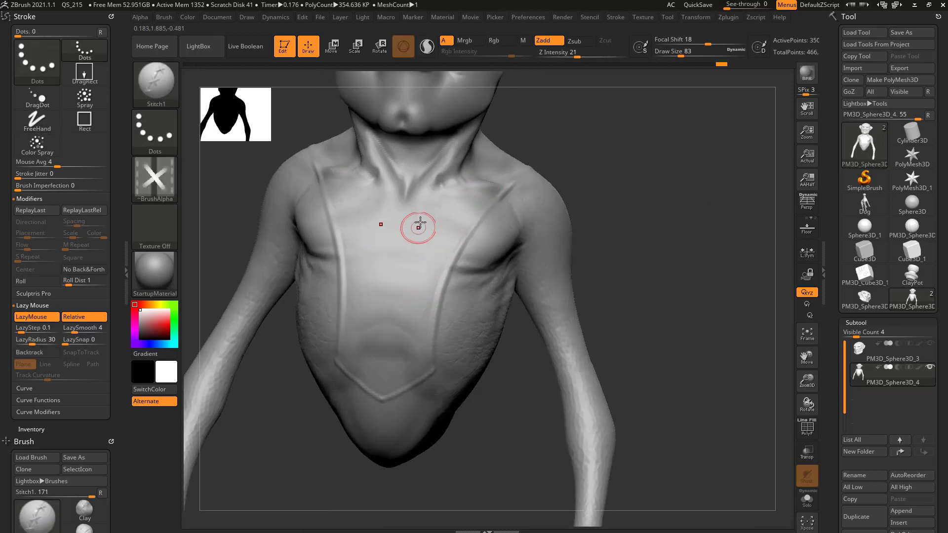
Turn Roll off, set LazyStep to 1, and test the stitch spacing with chest strokes that are undone.
{"action": "mouse_move", "coordinate": [475, 181]}
{"action": "left_mouse_down"}
{"action": "mouse_move", "coordinate": [414, 296]}
{"action": "mouse_move", "coordinate": [411, 340]}
{"action": "left_mouse_up"}
{"action": "key", "text": "ctrl+z"}
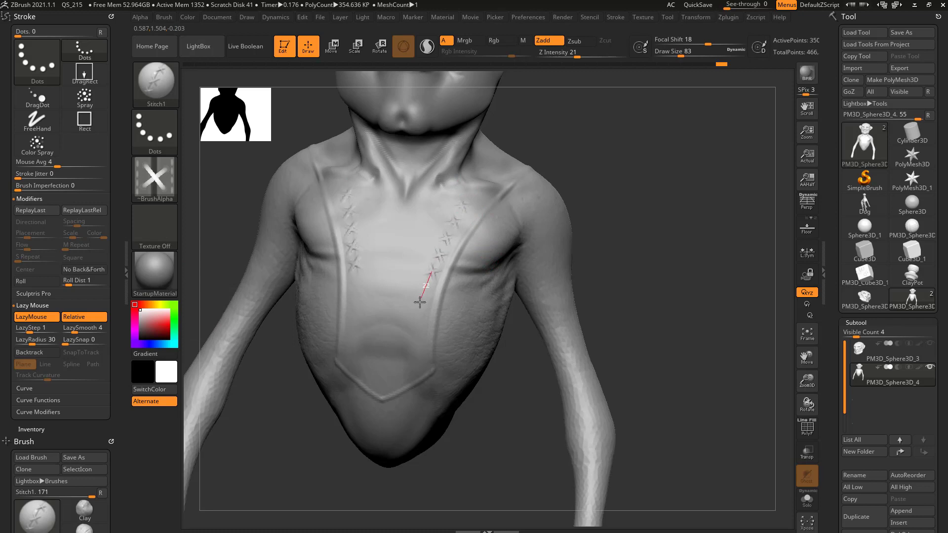
{"action": "mouse_move", "coordinate": [720, 232]}
{"action": "left_mouse_down"}
{"action": "mouse_move", "coordinate": [645, 225]}
{"action": "mouse_move", "coordinate": [686, 228]}
{"action": "mouse_move", "coordinate": [696, 215]}
{"action": "left_mouse_up"}
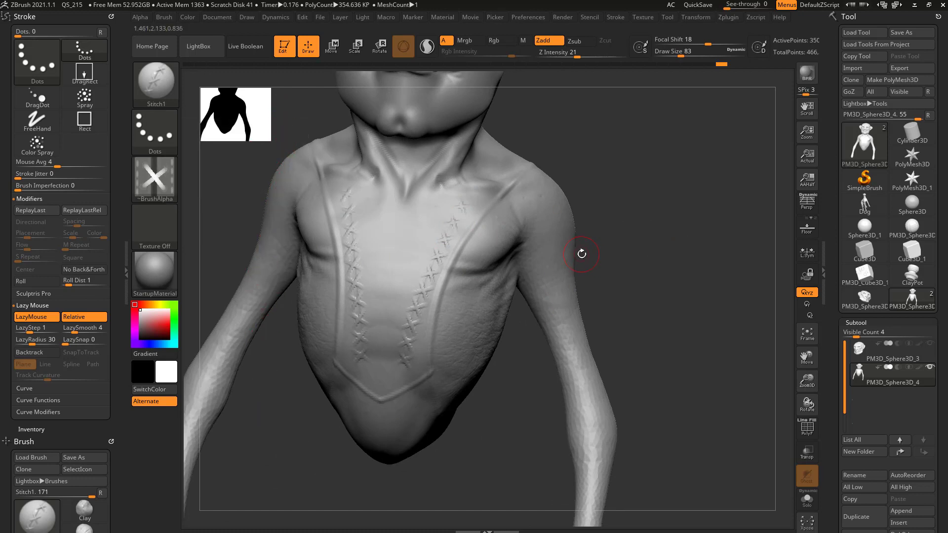
{"action": "key", "text": "ctrl+z"}
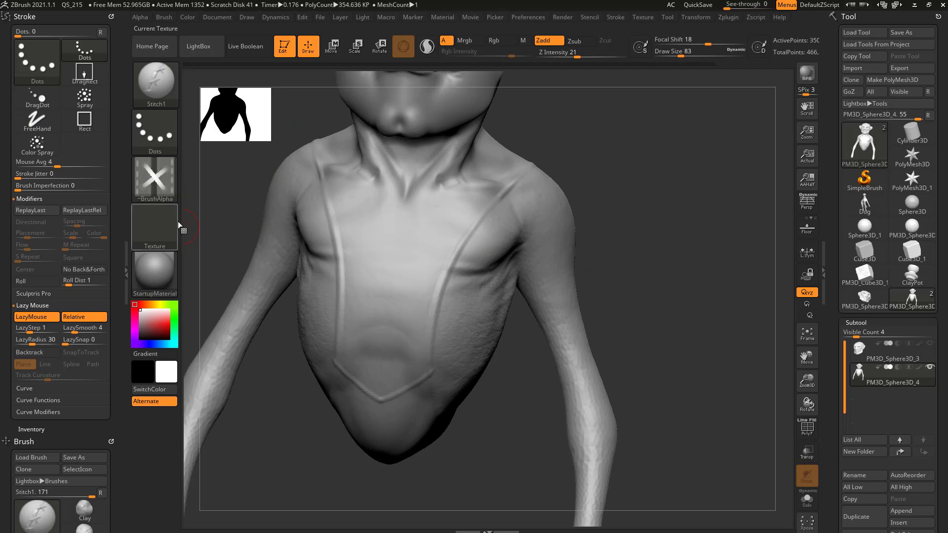
Turn Roll back on for Stitch1 and test it with a chest stroke that is undone.
{"action": "left_click", "coordinate": [35, 279]}
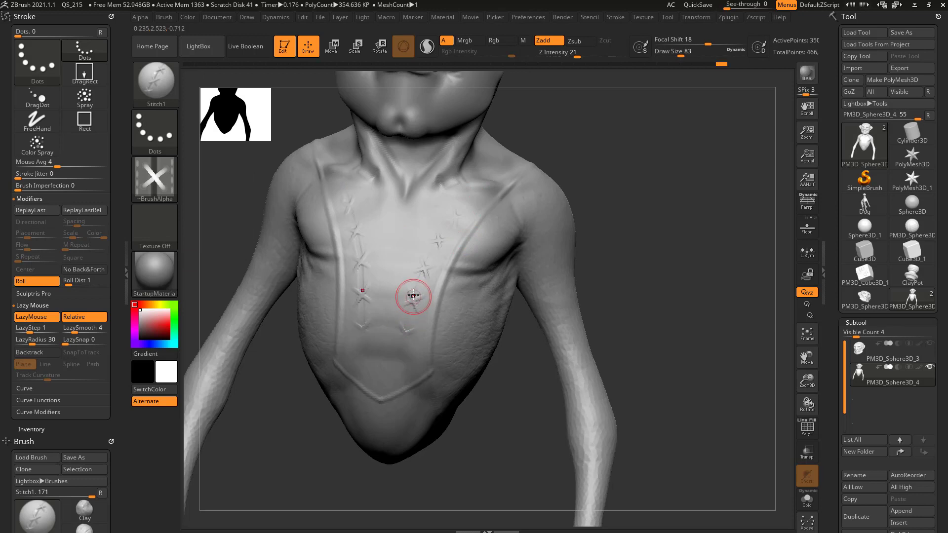
{"action": "key", "text": "ctrl+z"}
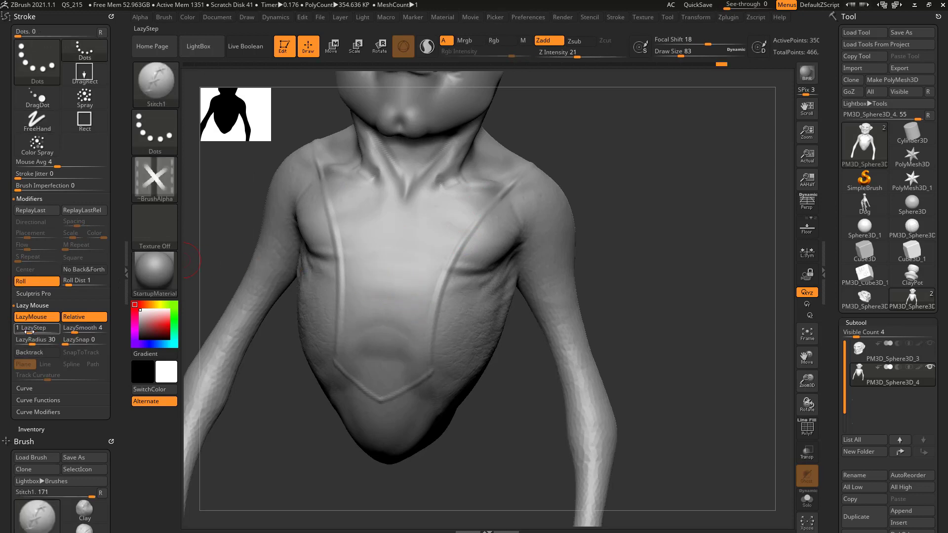
Set LazyStep to 0.1 for Stitch1 and test the stitch spacing with mirrored chest strokes, undoing each one.
{"action": "type", "text": "0.1"}
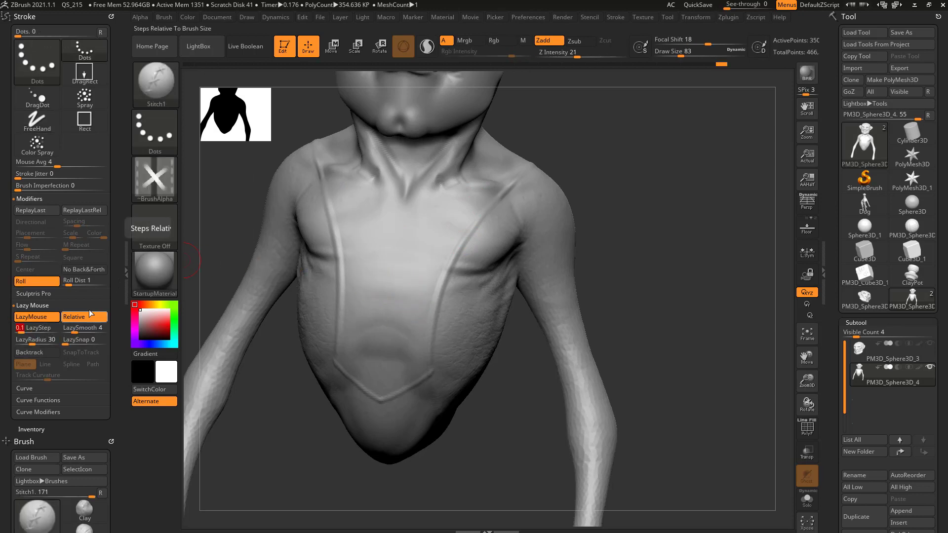
{"action": "mouse_move", "coordinate": [459, 208]}
{"action": "left_mouse_down"}
{"action": "mouse_move", "coordinate": [414, 307]}
{"action": "mouse_move", "coordinate": [403, 366]}
{"action": "left_mouse_up"}
{"action": "key", "text": "ctrl+z"}
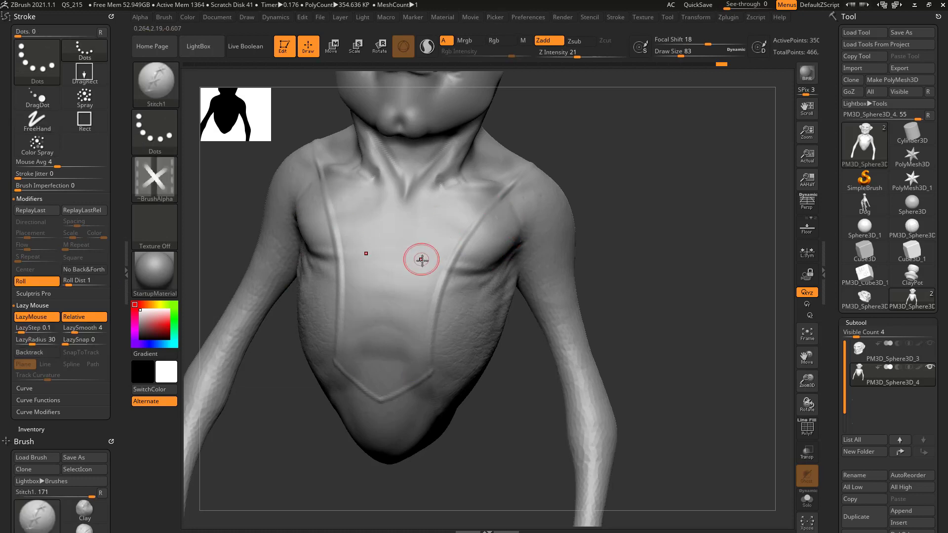
{"action": "left_click_drag", "start_coordinate": [447, 237], "coordinate": [409, 352]}
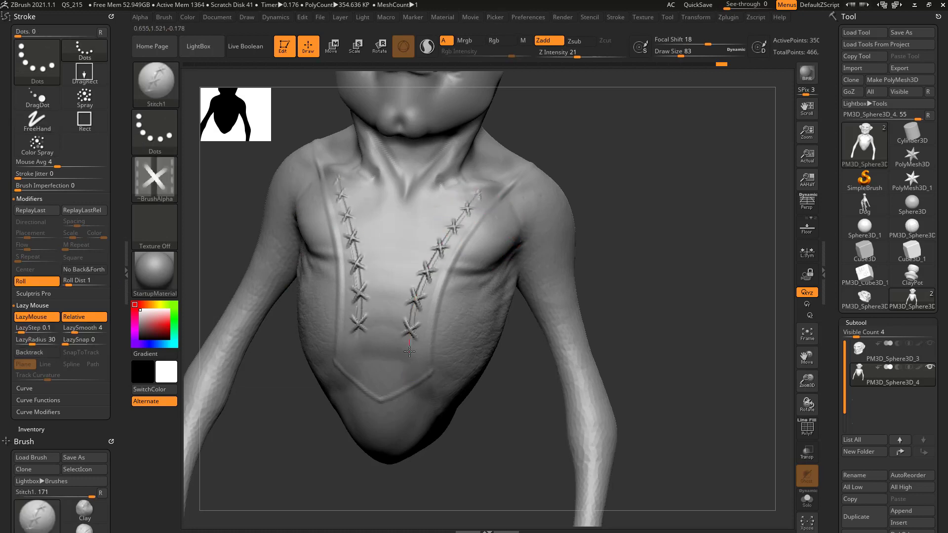
{"action": "key", "text": "ctrl+z"}
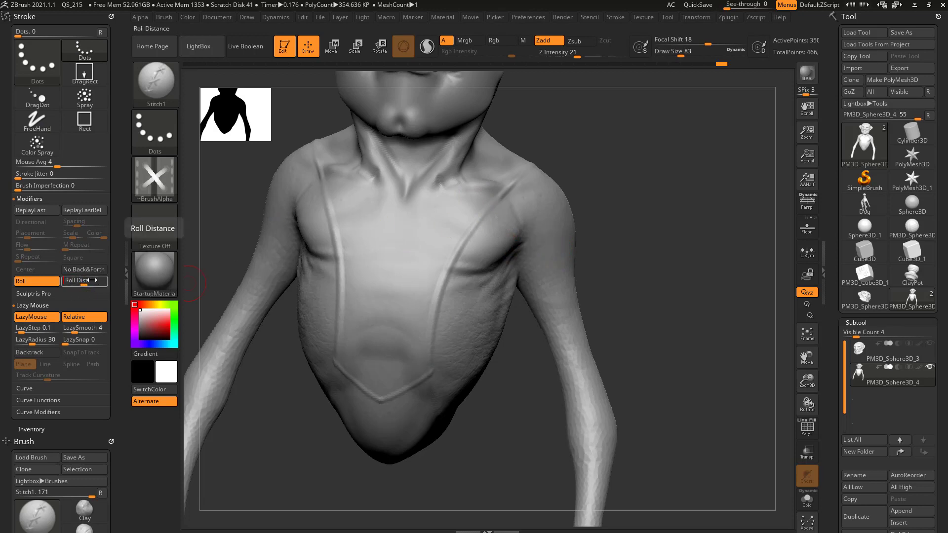
Set Roll Dist to 5 and test the stretched Stitch1 pattern with strokes down the chest, undoing them.
{"action": "left_click_drag", "start_coordinate": [452, 197], "coordinate": [401, 350]}
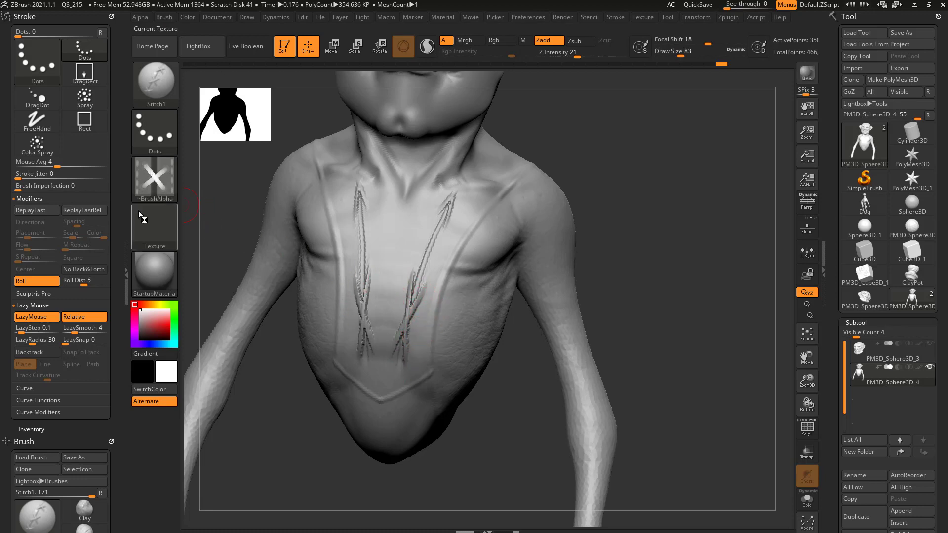
{"action": "key", "text": "ctrl+z"}
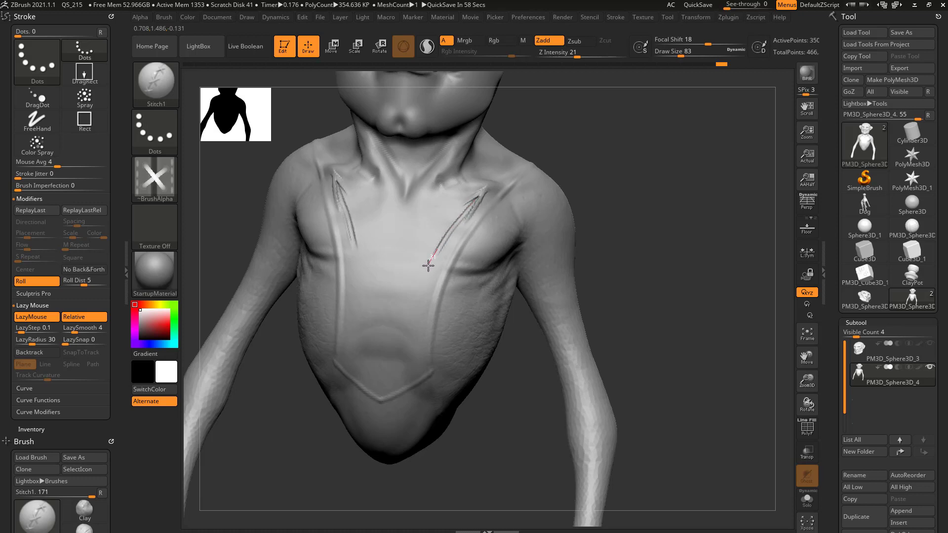
{"action": "left_click_drag", "start_coordinate": [418, 285], "coordinate": [395, 356]}
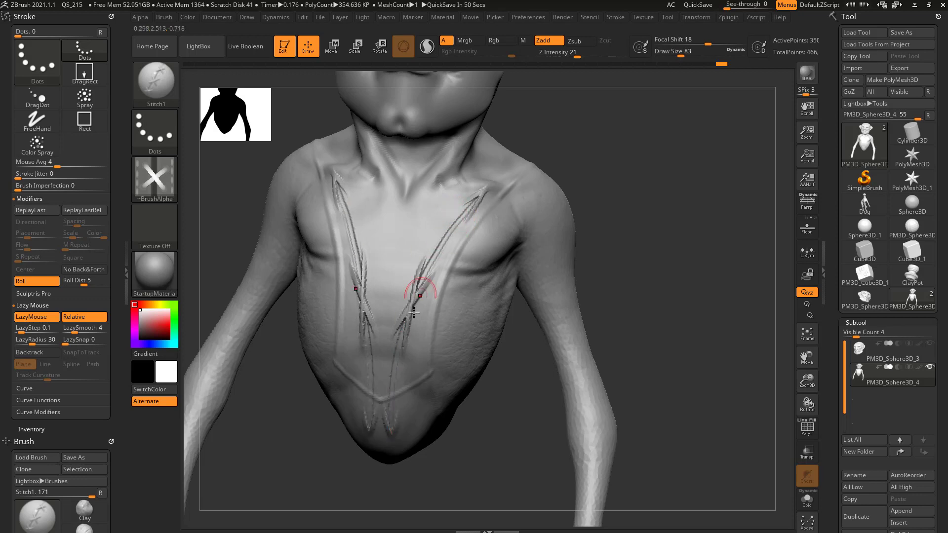
{"action": "key", "text": "ctrl+z"}
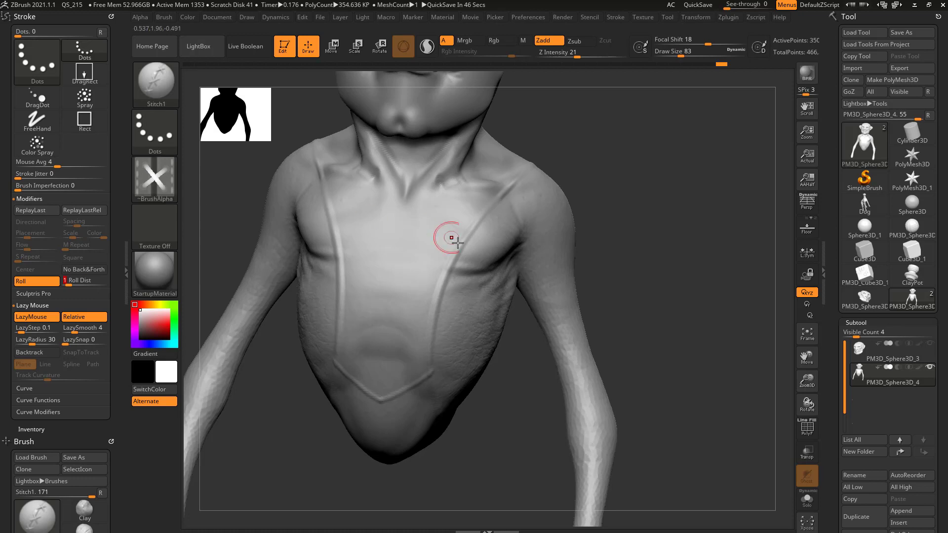
Compare Roll Dist values of 1 and 0.5 with Stitch1 chest strokes that are undone, ending with Roll Dist at 1.
{"action": "mouse_move", "coordinate": [473, 194]}
{"action": "left_mouse_down"}
{"action": "mouse_move", "coordinate": [451, 205]}
{"action": "mouse_move", "coordinate": [419, 306]}
{"action": "left_mouse_up"}
{"action": "key", "text": "ctrl+z"}
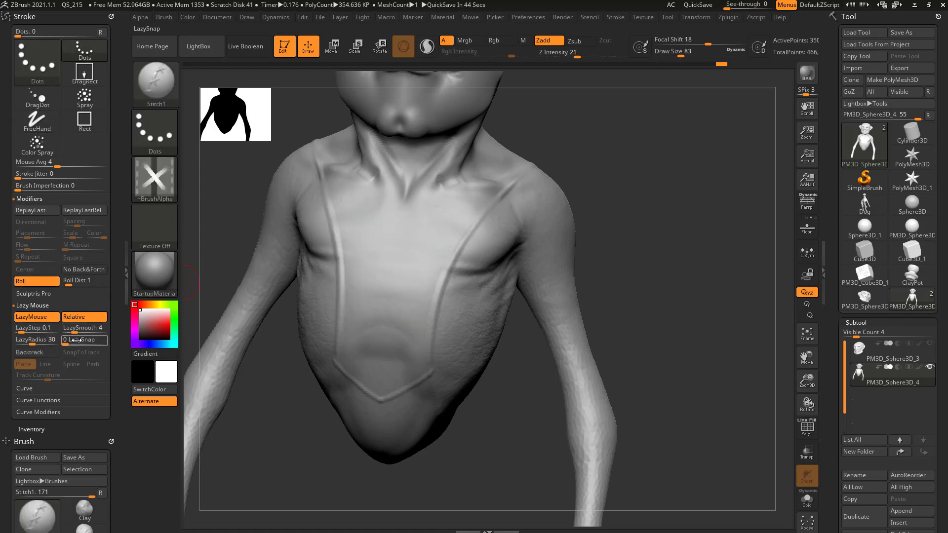
{"action": "type", "text": "0.5"}
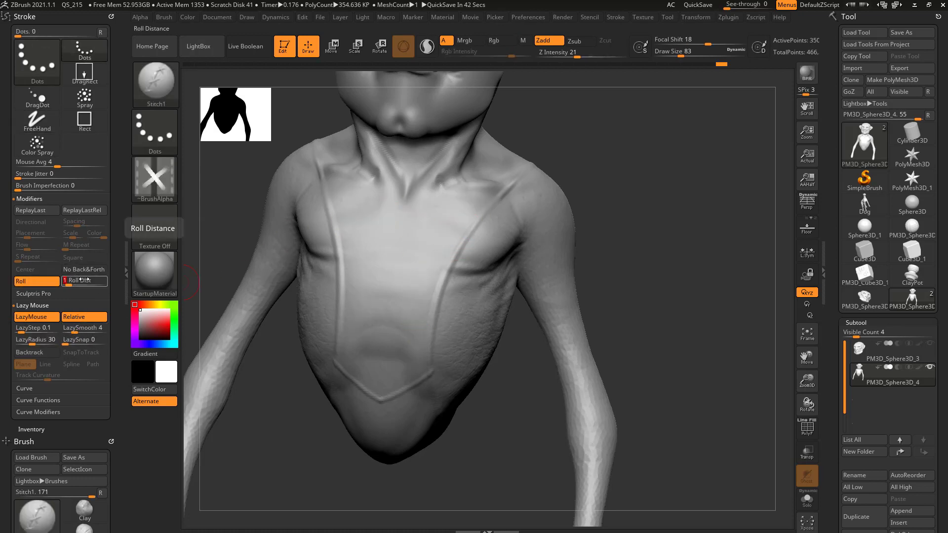
{"action": "key", "text": "Return"}
{"action": "mouse_move", "coordinate": [450, 201]}
{"action": "left_mouse_down"}
{"action": "mouse_move", "coordinate": [419, 291]}
{"action": "mouse_move", "coordinate": [426, 334]}
{"action": "left_mouse_up"}
{"action": "key", "text": "ctrl+z"}
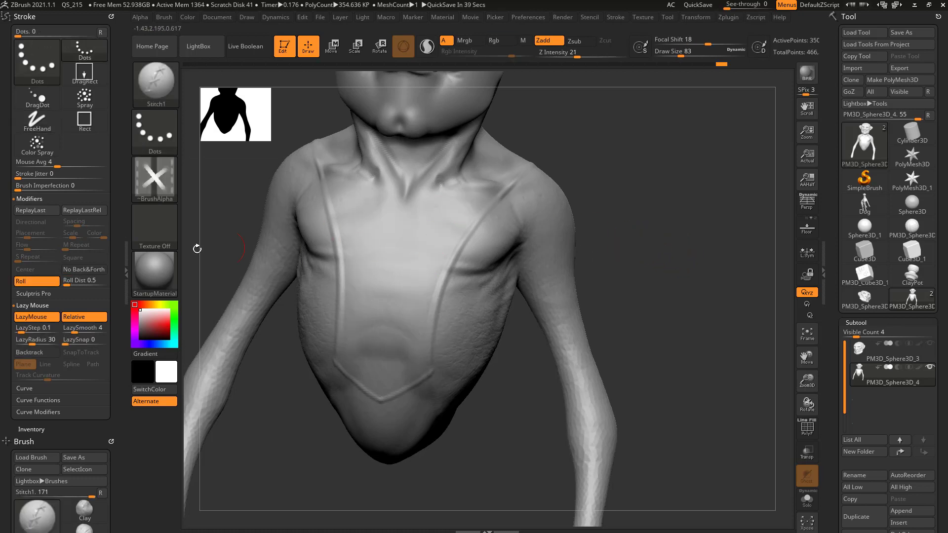
{"action": "type", "text": "1"}
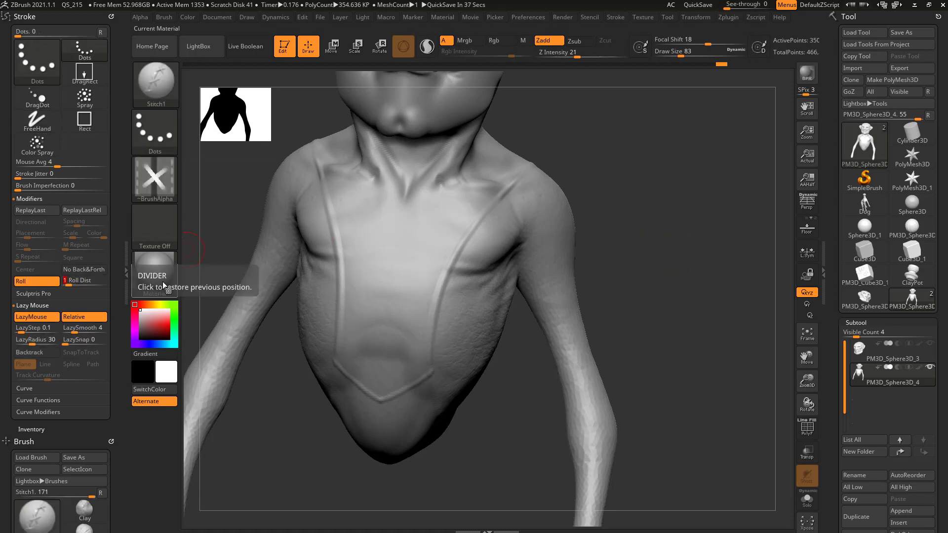
Switch to the ClayBuildup brush, set Z Intensity to 35, and test it with a zigzag chest stroke that is undone.
{"action": "left_click_drag", "start_coordinate": [680, 277], "coordinate": [645, 291]}
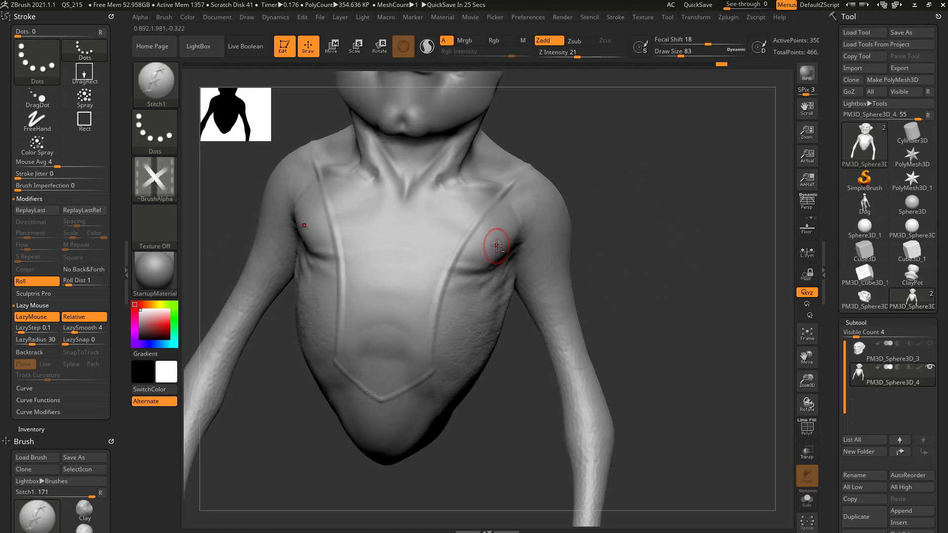
{"action": "key", "text": "b"}
{"action": "key", "text": "c"}
{"action": "key", "text": "b"}
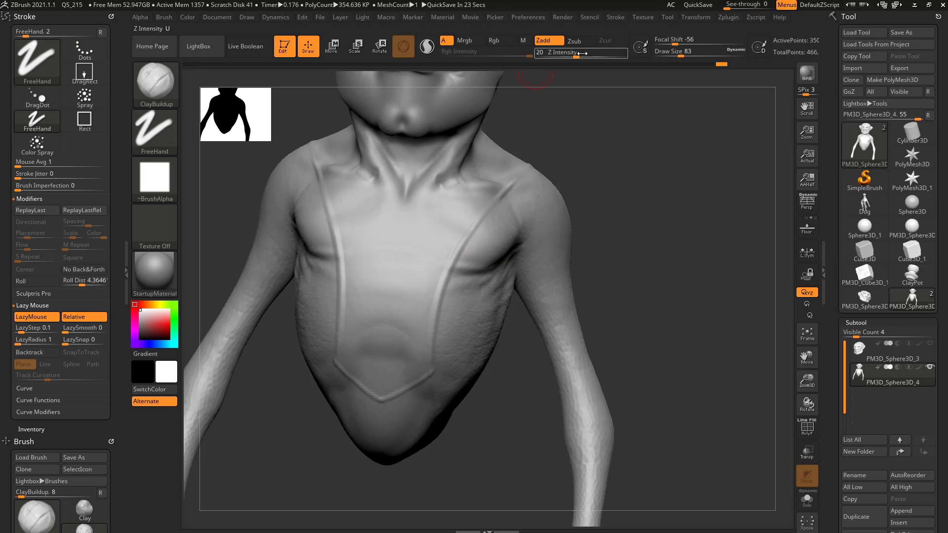
{"action": "left_click_drag", "start_coordinate": [583, 52], "coordinate": [589, 53]}
{"action": "mouse_move", "coordinate": [479, 209]}
{"action": "left_mouse_down"}
{"action": "mouse_move", "coordinate": [419, 244]}
{"action": "mouse_move", "coordinate": [465, 230]}
{"action": "mouse_move", "coordinate": [444, 274]}
{"action": "mouse_move", "coordinate": [411, 300]}
{"action": "mouse_move", "coordinate": [414, 348]}
{"action": "left_mouse_up"}
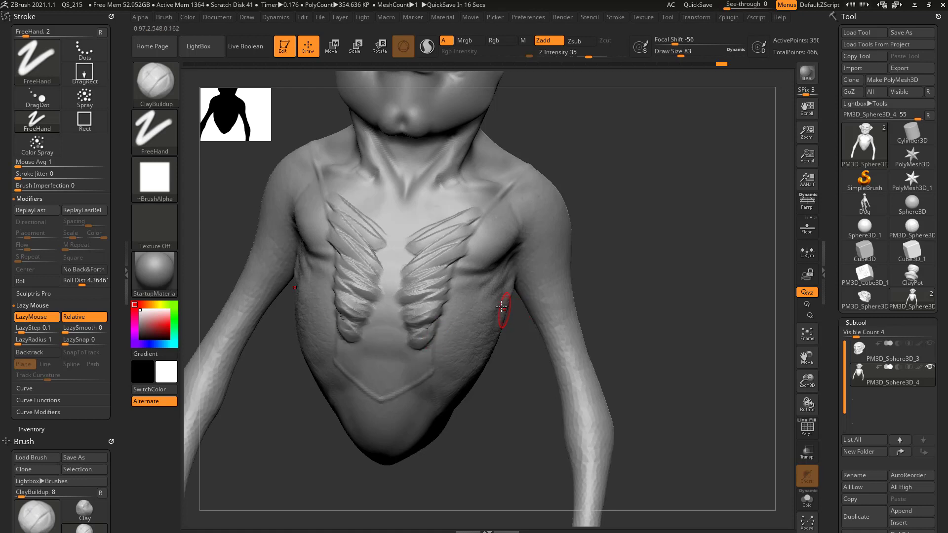
{"action": "key", "text": "ctrl+z"}
Turn off BuildUp in the ClayBuildup brush's Samples settings and test it with zigzag chest strokes that are undone.
{"action": "left_click_drag", "start_coordinate": [119, 414], "coordinate": [111, 296]}
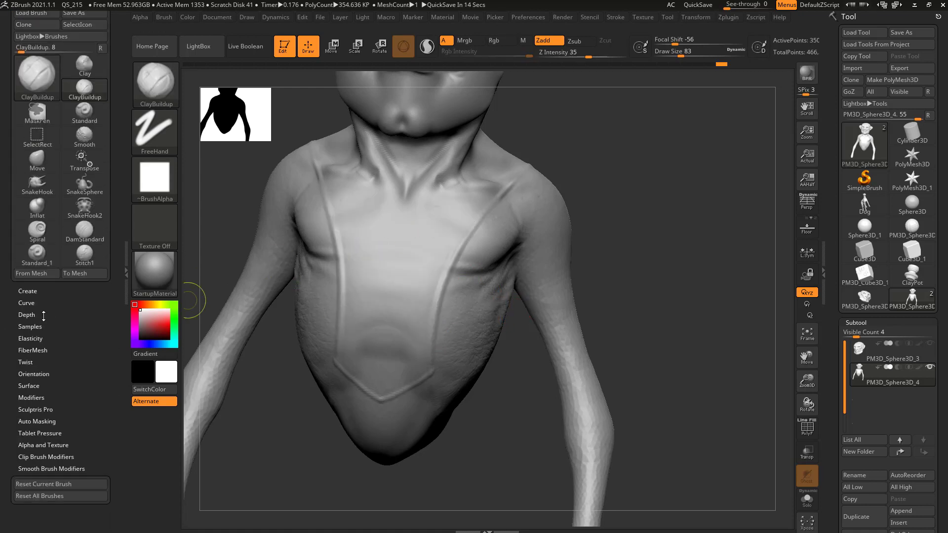
{"action": "left_click", "coordinate": [37, 327]}
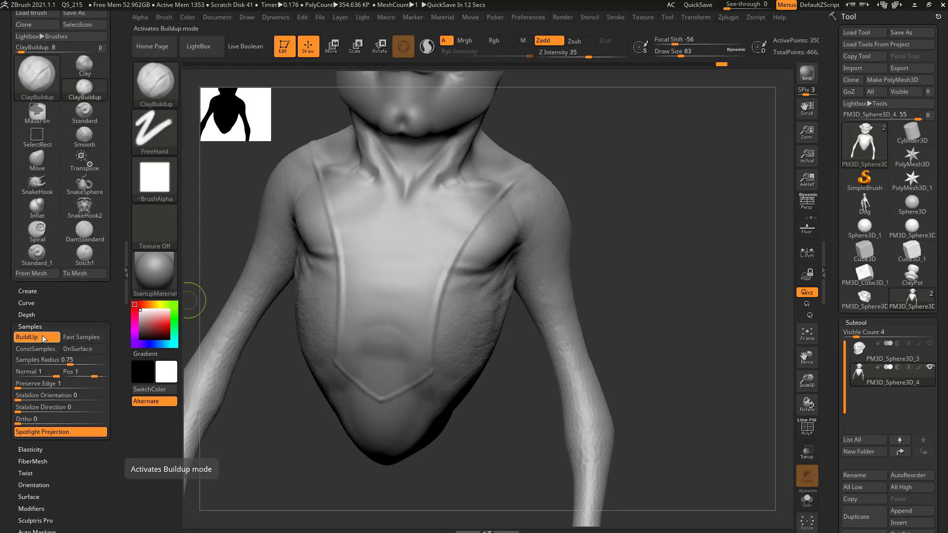
{"action": "left_click", "coordinate": [42, 339]}
{"action": "mouse_move", "coordinate": [430, 262]}
{"action": "left_mouse_down"}
{"action": "mouse_move", "coordinate": [416, 282]}
{"action": "mouse_move", "coordinate": [443, 299]}
{"action": "mouse_move", "coordinate": [415, 351]}
{"action": "left_mouse_up"}
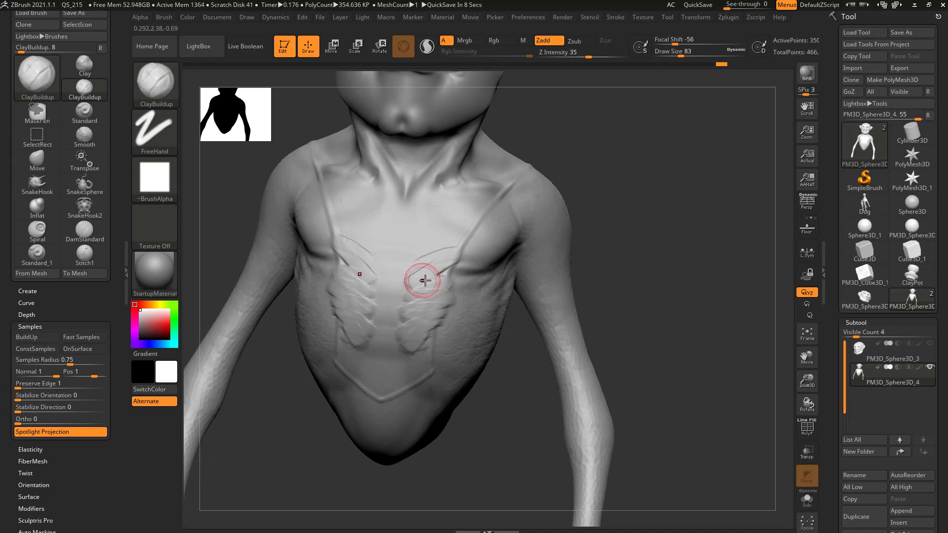
{"action": "mouse_move", "coordinate": [428, 277]}
{"action": "left_mouse_down"}
{"action": "mouse_move", "coordinate": [425, 295]}
{"action": "mouse_move", "coordinate": [444, 304]}
{"action": "mouse_move", "coordinate": [423, 345]}
{"action": "mouse_move", "coordinate": [438, 324]}
{"action": "mouse_move", "coordinate": [434, 269]}
{"action": "mouse_move", "coordinate": [416, 295]}
{"action": "mouse_move", "coordinate": [423, 324]}
{"action": "left_mouse_up"}
{"action": "key", "text": "ctrl+z"}
{"action": "key", "text": "ctrl+z"}
{"action": "key", "text": "ctrl+z"}
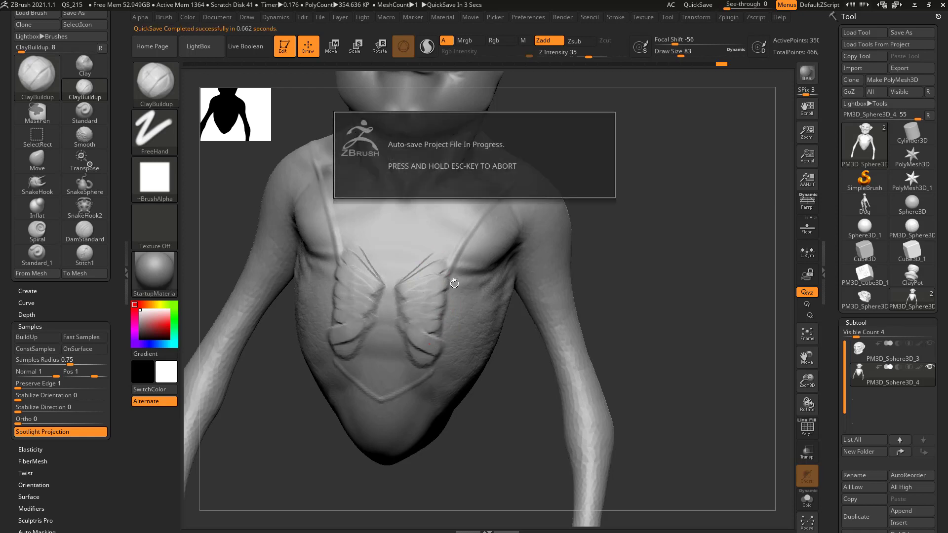
{"action": "key", "text": "ctrl"}
{"action": "key", "text": "ctrl+z"}
{"action": "key", "text": "ctrl+z"}
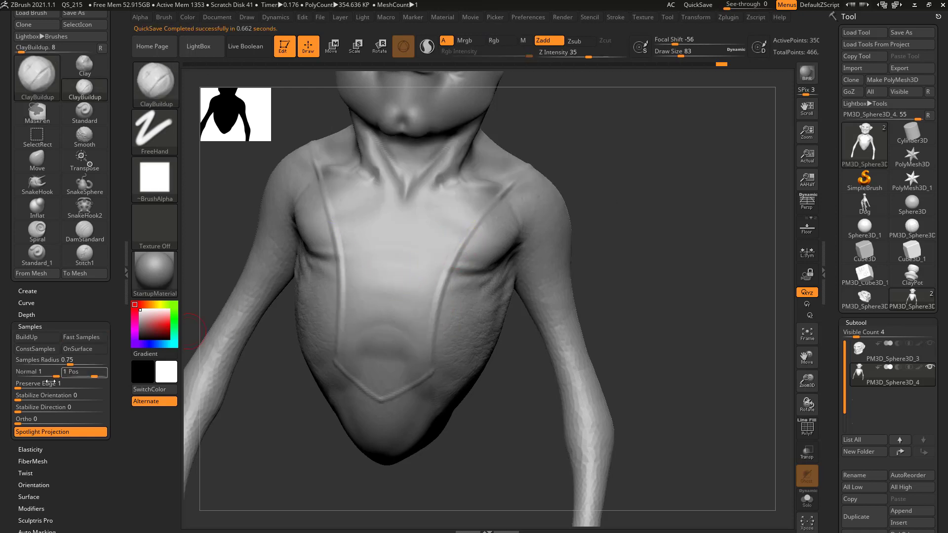
Turn BuildUp back on for ClayBuildup and test the layering with overlapping chest strokes that are undone.
{"action": "left_click", "coordinate": [43, 337]}
{"action": "left_click_drag", "start_coordinate": [442, 258], "coordinate": [412, 277]}
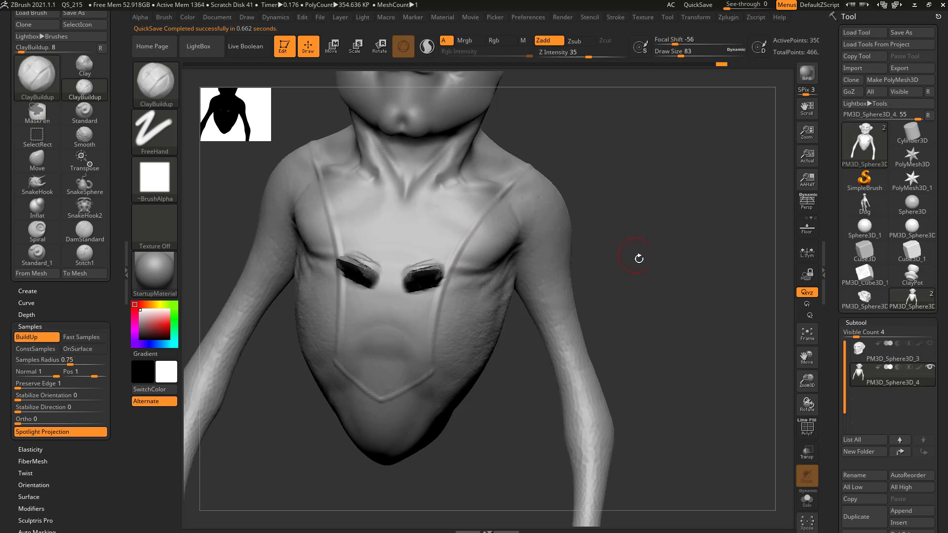
{"action": "left_click_drag", "start_coordinate": [639, 259], "coordinate": [645, 198]}
{"action": "key", "text": "ctrl+z"}
{"action": "left_click_drag", "start_coordinate": [609, 228], "coordinate": [633, 256]}
Test ClayBuildup with back-and-forth strokes across the chest, undo them all, and turn on No Back&Forth.
{"action": "left_click_drag", "start_coordinate": [116, 222], "coordinate": [110, 341]}
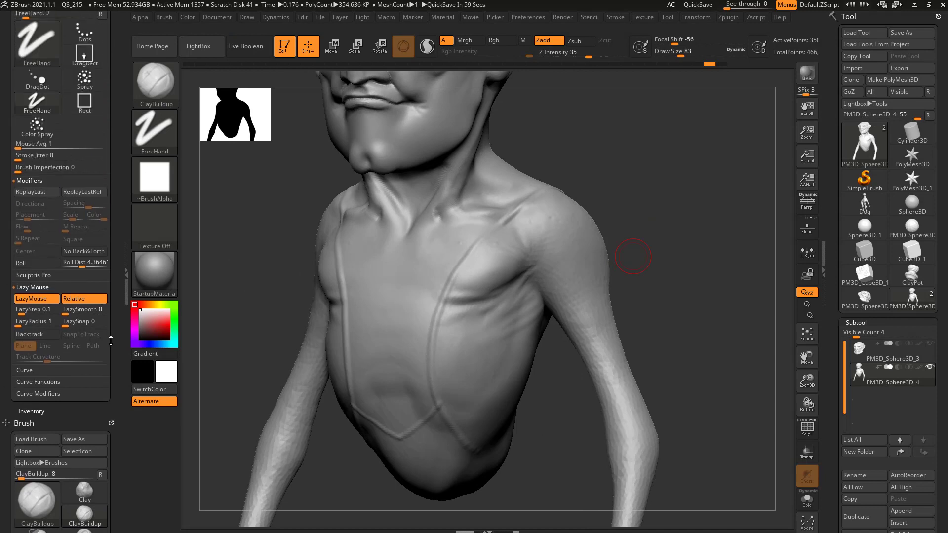
{"action": "scroll", "coordinate": [110, 341], "scroll_direction": "up", "scroll_amount": 1}
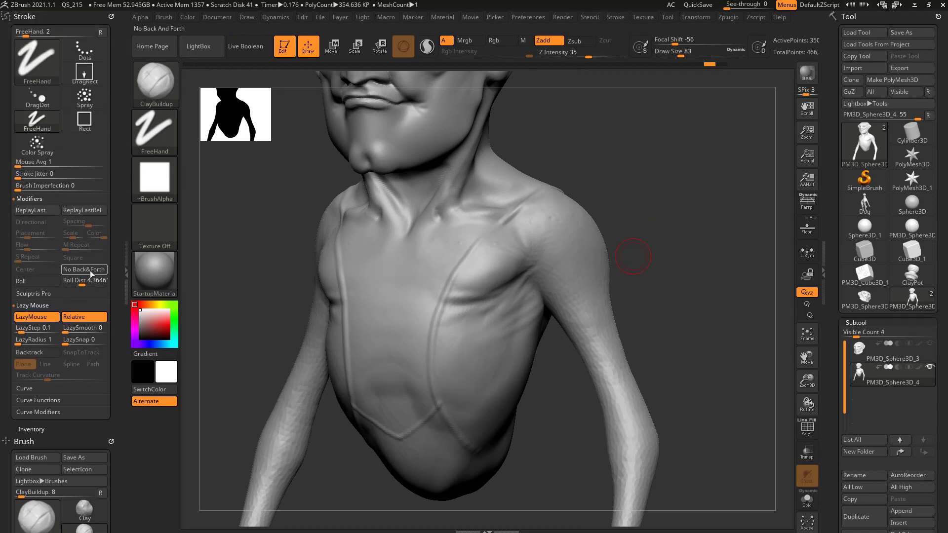
{"action": "left_click_drag", "start_coordinate": [607, 209], "coordinate": [653, 191]}
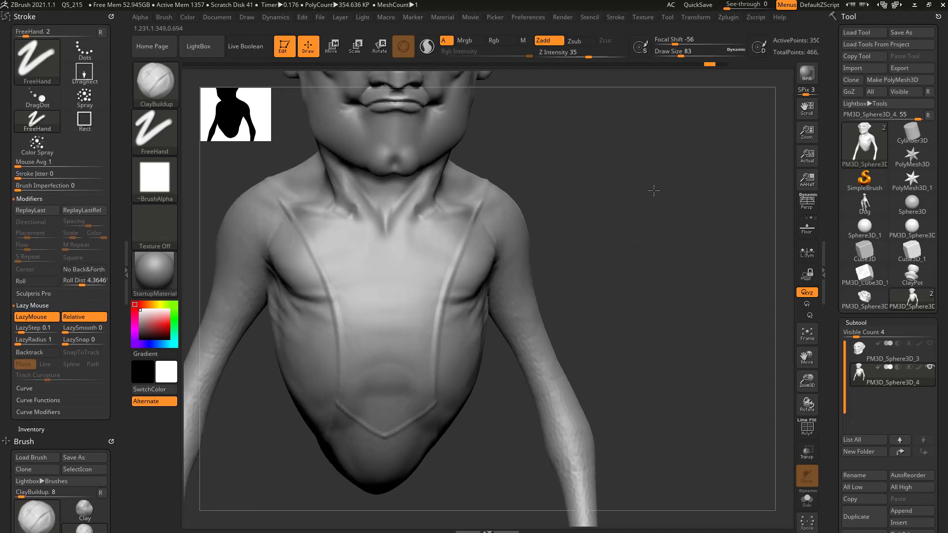
{"action": "mouse_move", "coordinate": [400, 282]}
{"action": "left_mouse_down"}
{"action": "mouse_move", "coordinate": [431, 270]}
{"action": "mouse_move", "coordinate": [409, 284]}
{"action": "mouse_move", "coordinate": [444, 278]}
{"action": "mouse_move", "coordinate": [413, 282]}
{"action": "mouse_move", "coordinate": [423, 278]}
{"action": "mouse_move", "coordinate": [413, 296]}
{"action": "mouse_move", "coordinate": [444, 316]}
{"action": "left_mouse_up"}
{"action": "key", "text": "ctrl+z"}
{"action": "key", "text": "ctrl+z"}
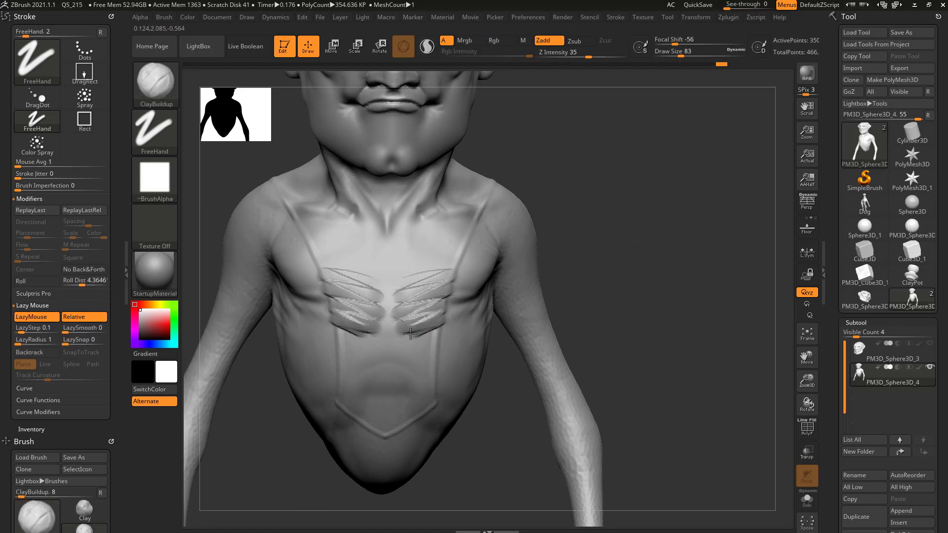
{"action": "left_click_drag", "start_coordinate": [399, 338], "coordinate": [451, 329]}
{"action": "key", "text": "ctrl+z"}
{"action": "key", "text": "ctrl+z"}
{"action": "key", "text": "ctrl+z"}
{"action": "key", "text": "ctrl+z"}
{"action": "key", "text": "ctrl+z"}
{"action": "key", "text": "ctrl+z"}
{"action": "key", "text": "ctrl+z"}
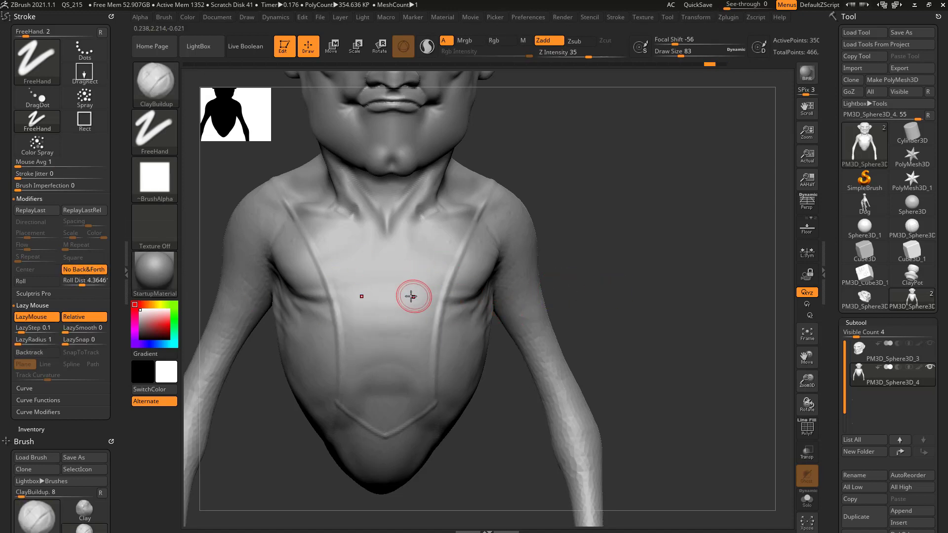
Test No Back&Forth with rows of diagonal ClayBuildup strokes down the chest, undo them, and turn the option off.
{"action": "mouse_move", "coordinate": [400, 301]}
{"action": "left_mouse_down"}
{"action": "mouse_move", "coordinate": [450, 284]}
{"action": "mouse_move", "coordinate": [462, 295]}
{"action": "left_mouse_up"}
{"action": "left_click_drag", "start_coordinate": [398, 330], "coordinate": [462, 311]}
{"action": "left_click_drag", "start_coordinate": [398, 346], "coordinate": [456, 328]}
{"action": "left_click_drag", "start_coordinate": [398, 361], "coordinate": [457, 344]}
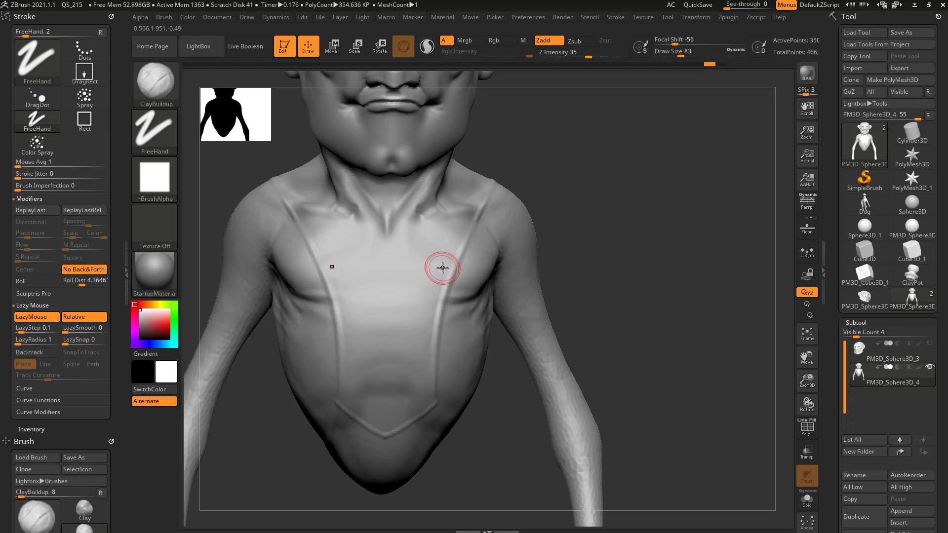
{"action": "mouse_move", "coordinate": [442, 277]}
{"action": "left_mouse_down"}
{"action": "mouse_move", "coordinate": [392, 318]}
{"action": "mouse_move", "coordinate": [417, 307]}
{"action": "mouse_move", "coordinate": [395, 328]}
{"action": "left_mouse_up"}
{"action": "mouse_move", "coordinate": [447, 301]}
{"action": "left_mouse_down"}
{"action": "mouse_move", "coordinate": [401, 345]}
{"action": "mouse_move", "coordinate": [399, 362]}
{"action": "left_mouse_up"}
{"action": "left_click_drag", "start_coordinate": [441, 332], "coordinate": [399, 378]}
{"action": "mouse_move", "coordinate": [441, 345]}
{"action": "left_mouse_down"}
{"action": "mouse_move", "coordinate": [399, 390]}
{"action": "mouse_move", "coordinate": [410, 409]}
{"action": "left_mouse_up"}
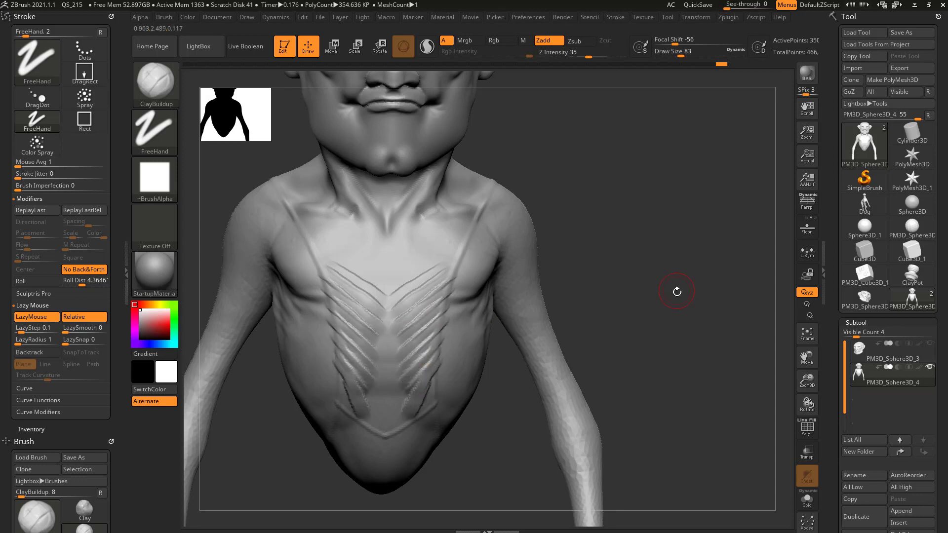
{"action": "left_click_drag", "start_coordinate": [672, 290], "coordinate": [679, 237]}
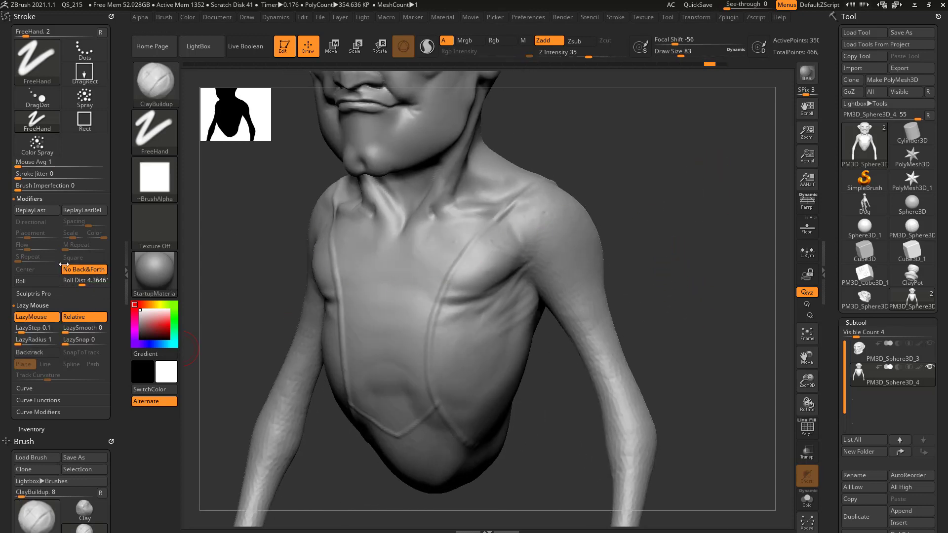
{"action": "left_click", "coordinate": [84, 269]}
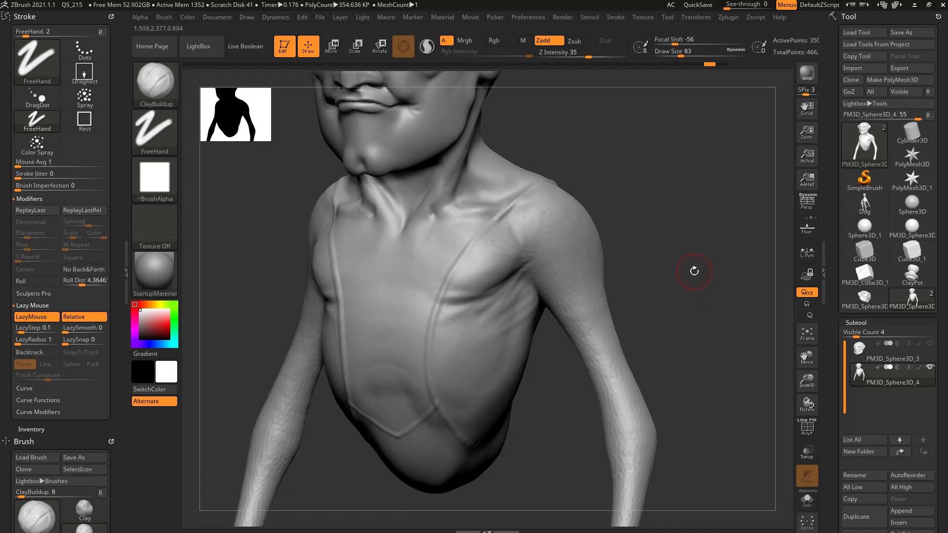
Switch to the Standard_1 brush and give it the DragDot stroke and Alpha 06.
{"action": "left_click", "coordinate": [87, 280]}
{"action": "key", "text": "b"}
{"action": "left_click", "coordinate": [819, 471]}
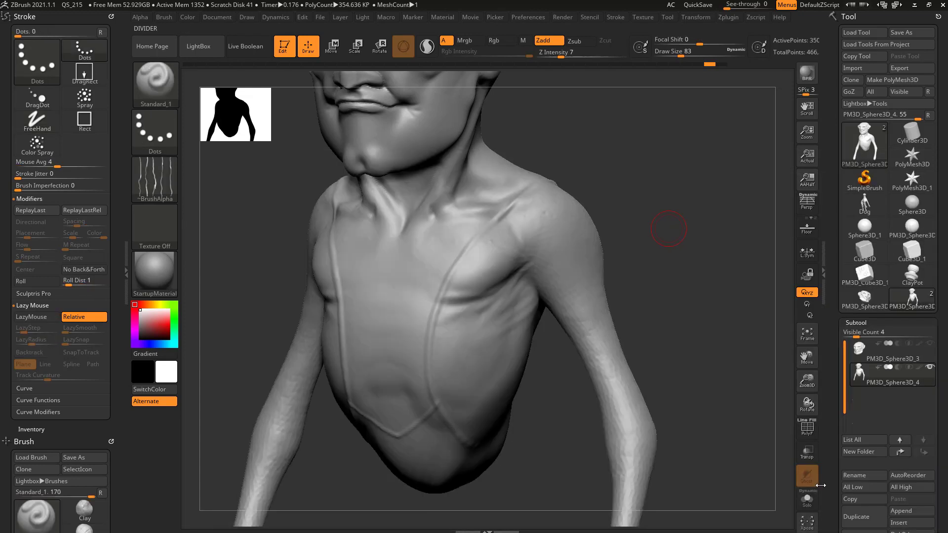
{"action": "left_click", "coordinate": [159, 137]}
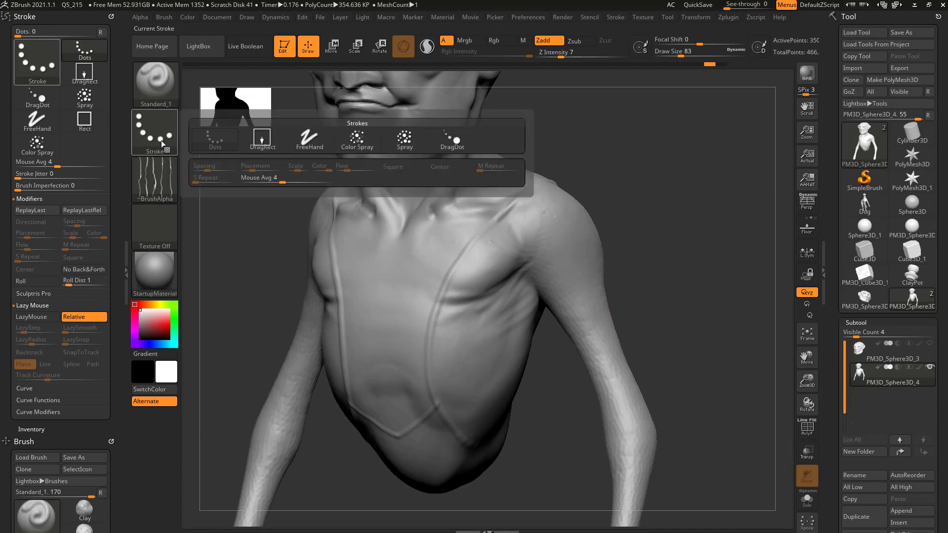
{"action": "left_click", "coordinate": [454, 140]}
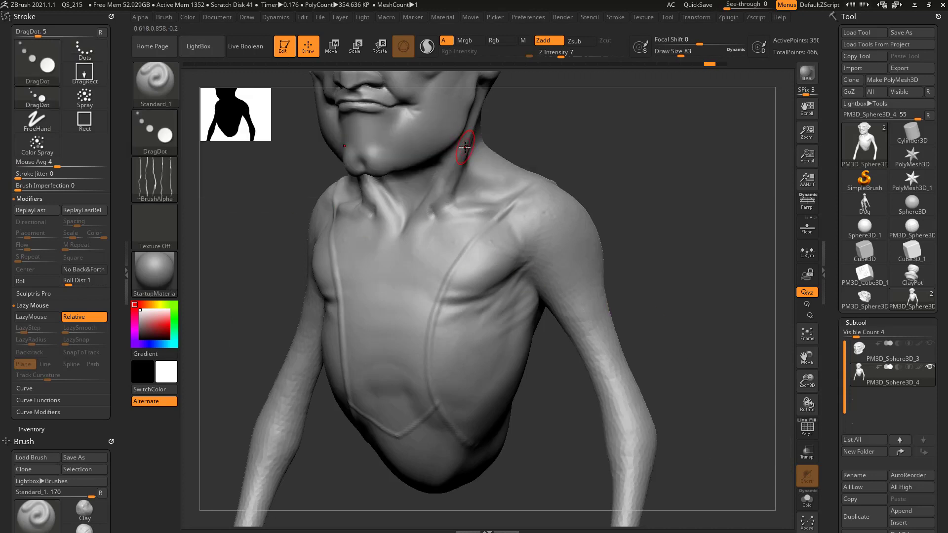
{"action": "left_click", "coordinate": [172, 189]}
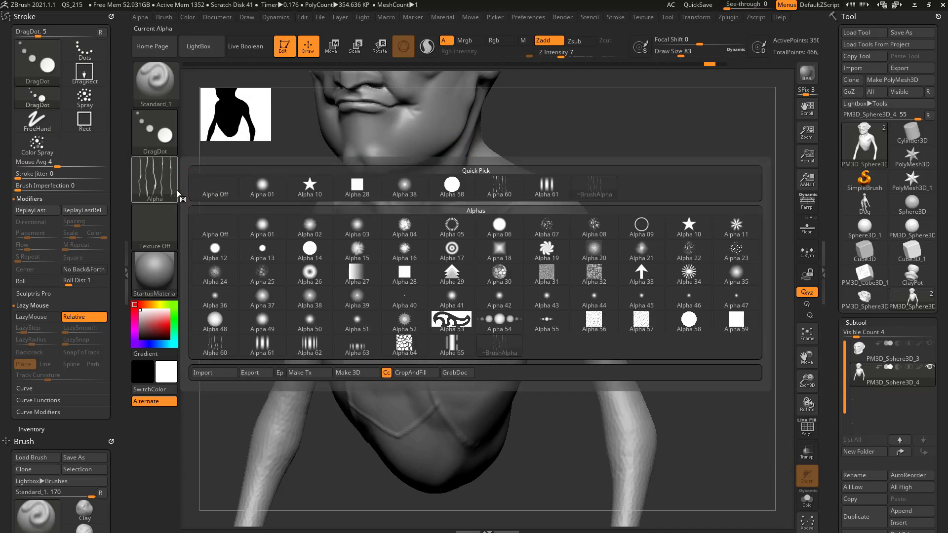
{"action": "left_click", "coordinate": [504, 229]}
{"action": "mouse_move", "coordinate": [652, 237]}
{"action": "left_mouse_down"}
{"action": "mouse_move", "coordinate": [676, 220]}
{"action": "mouse_move", "coordinate": [559, 233]}
{"action": "left_mouse_up"}
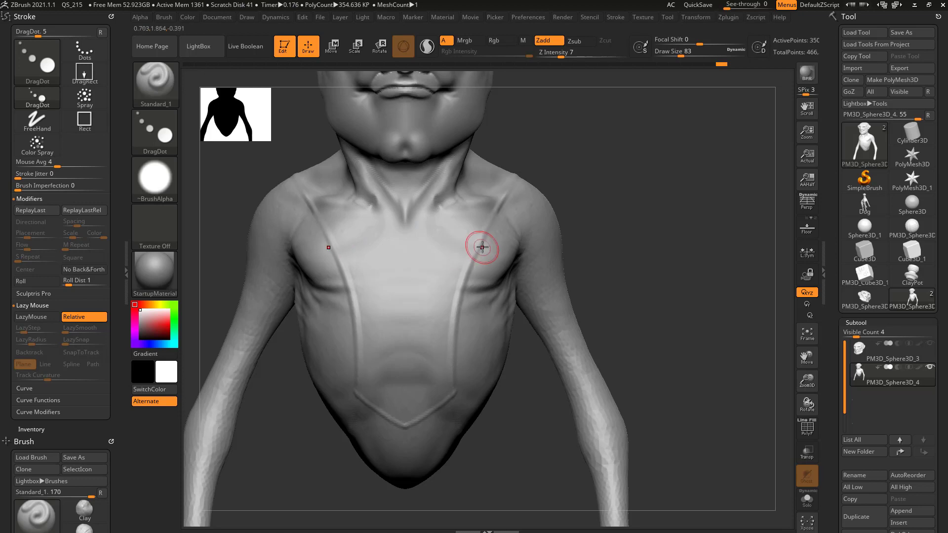
Set Z Intensity to 55, test a DragDot stamp pair on the upper chest, and undo it.
{"action": "left_click_drag", "start_coordinate": [560, 54], "coordinate": [602, 55]}
{"action": "left_click_drag", "start_coordinate": [433, 237], "coordinate": [440, 251]}
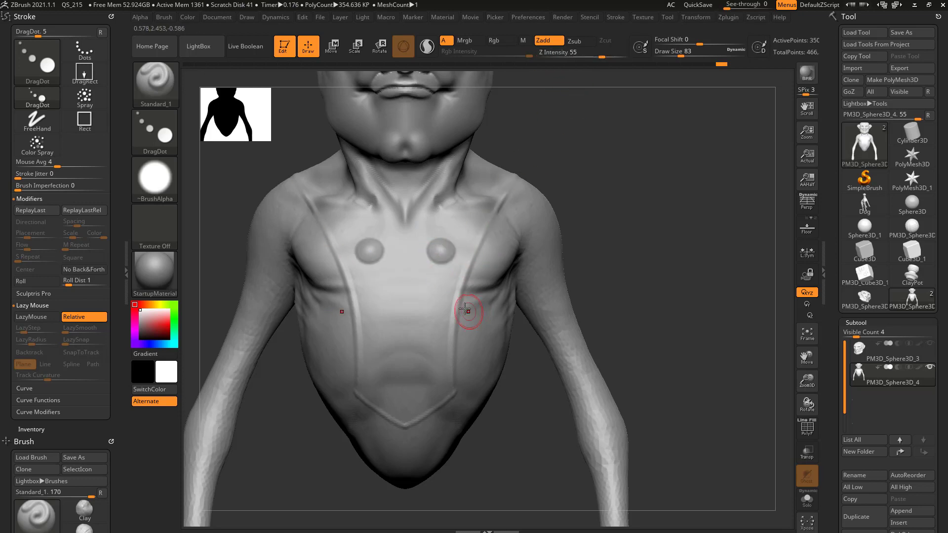
{"action": "left_click_drag", "start_coordinate": [650, 215], "coordinate": [639, 246]}
{"action": "left_click_drag", "start_coordinate": [595, 217], "coordinate": [629, 182]}
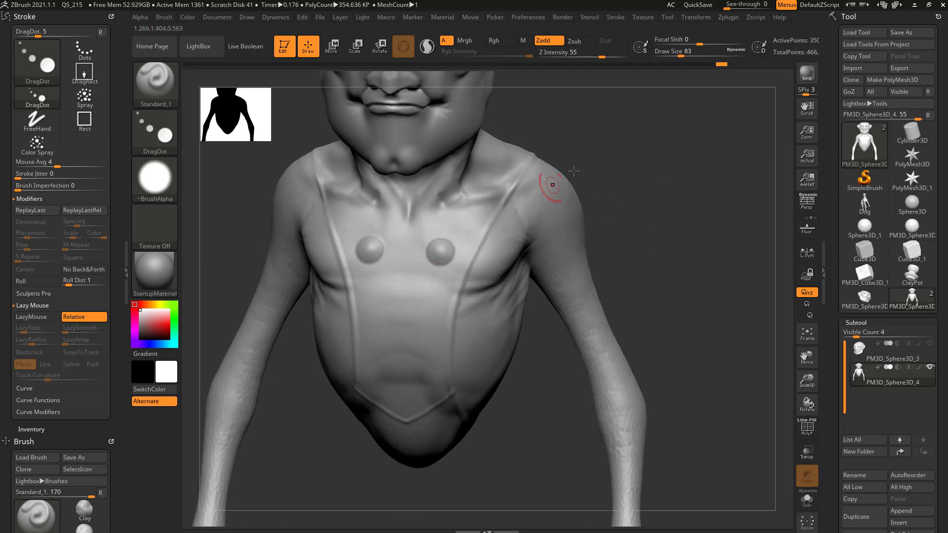
{"action": "key", "text": "ctrl+z"}
Set Focal Shift to -100 and stamp four rows of mirrored buttons down the front of the torso.
{"action": "left_click_drag", "start_coordinate": [698, 42], "coordinate": [645, 42]}
{"action": "left_click_drag", "start_coordinate": [447, 239], "coordinate": [441, 243]}
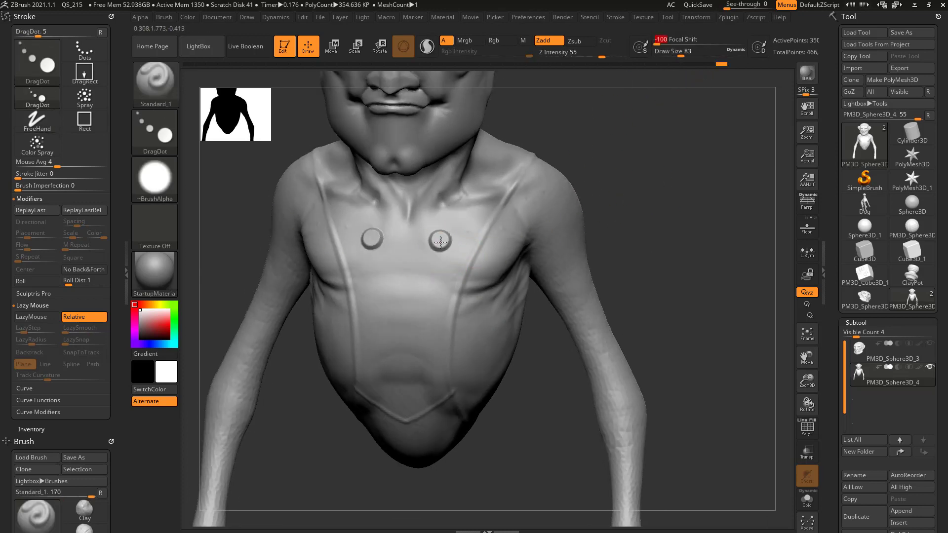
{"action": "left_click", "coordinate": [436, 276]}
{"action": "left_click", "coordinate": [426, 316]}
{"action": "left_click", "coordinate": [426, 350]}
{"action": "left_click_drag", "start_coordinate": [655, 260], "coordinate": [604, 273]}
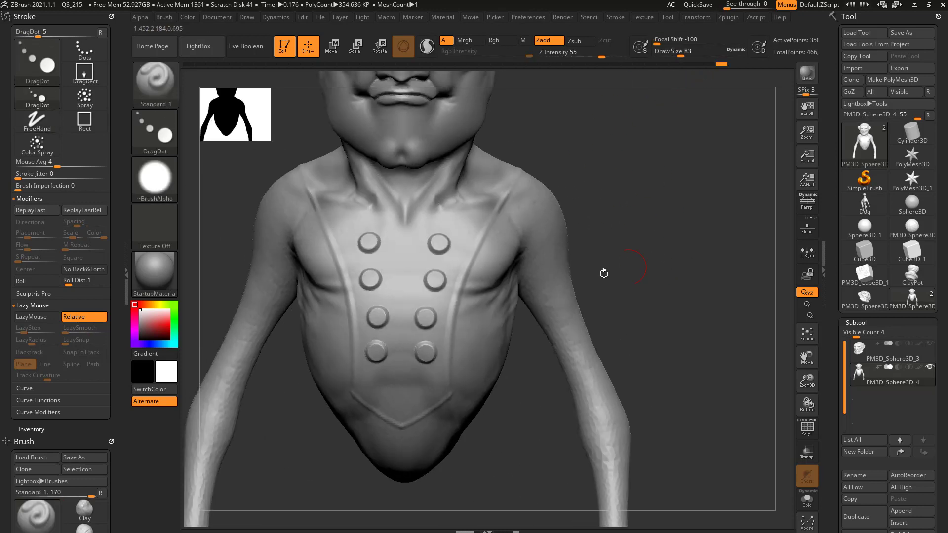
Step back and forth through the history of the button stamps and clear them all from the chest.
{"action": "key", "text": "ctrl+z"}
{"action": "key", "text": "ctrl+z"}
{"action": "key", "text": "ctrl+z"}
{"action": "key", "text": "ctrl+z"}
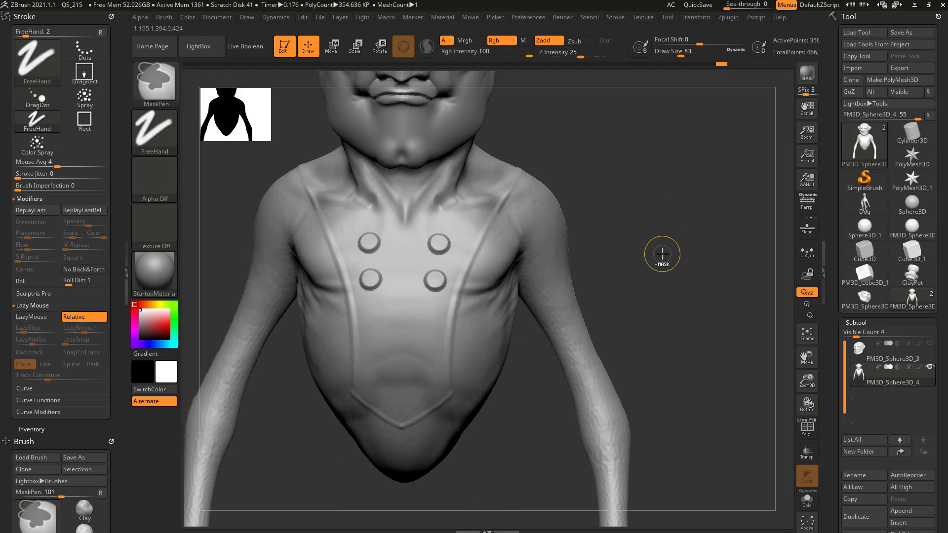
{"action": "key", "text": "ctrl+shift+z"}
{"action": "key", "text": "ctrl+shift+z"}
{"action": "key", "text": "ctrl+shift+z"}
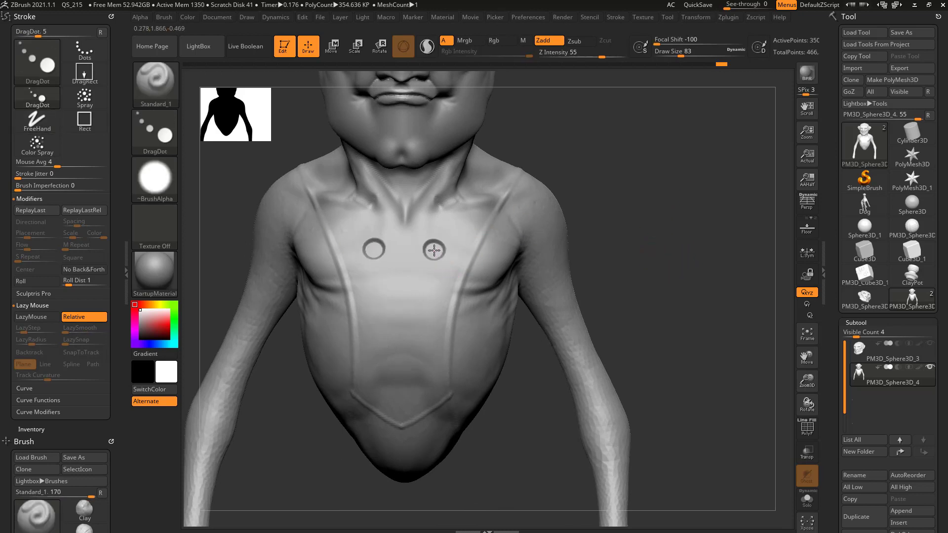
{"action": "key", "text": "ctrl+z"}
{"action": "key", "text": "ctrl+z"}
{"action": "key", "text": "ctrl+z"}
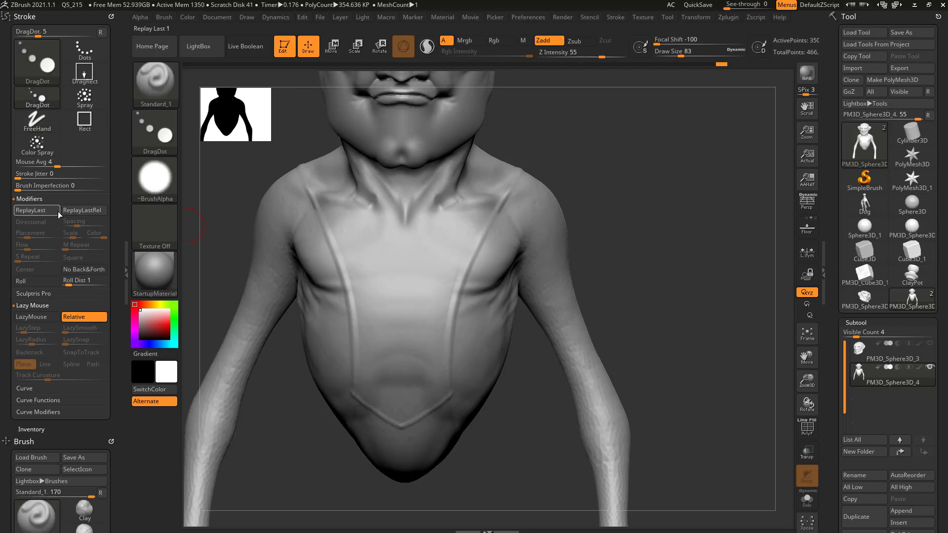
Test ReplayLast by replaying a stamped button pair repeatedly on the upper chest, and undo the build-up.
{"action": "left_click", "coordinate": [105, 209]}
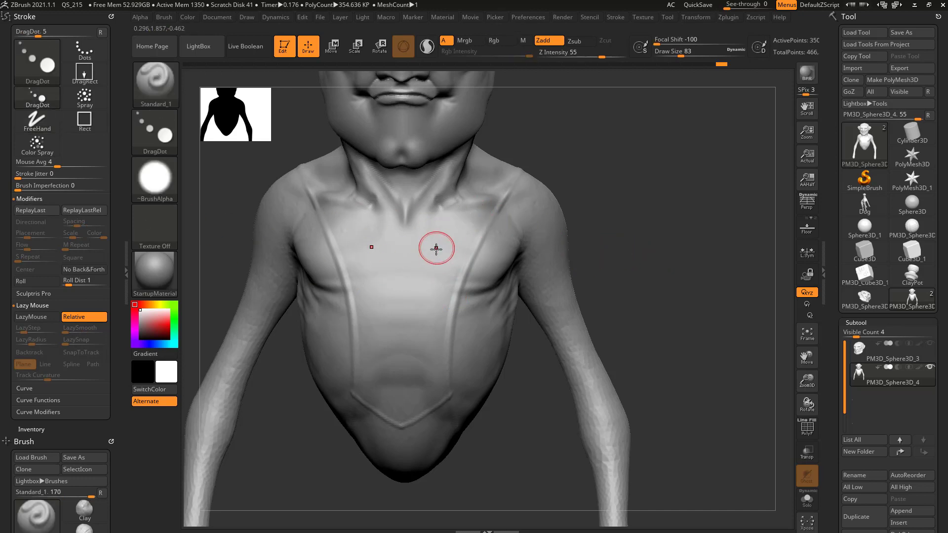
{"action": "left_click", "coordinate": [31, 212]}
{"action": "left_click", "coordinate": [34, 211]}
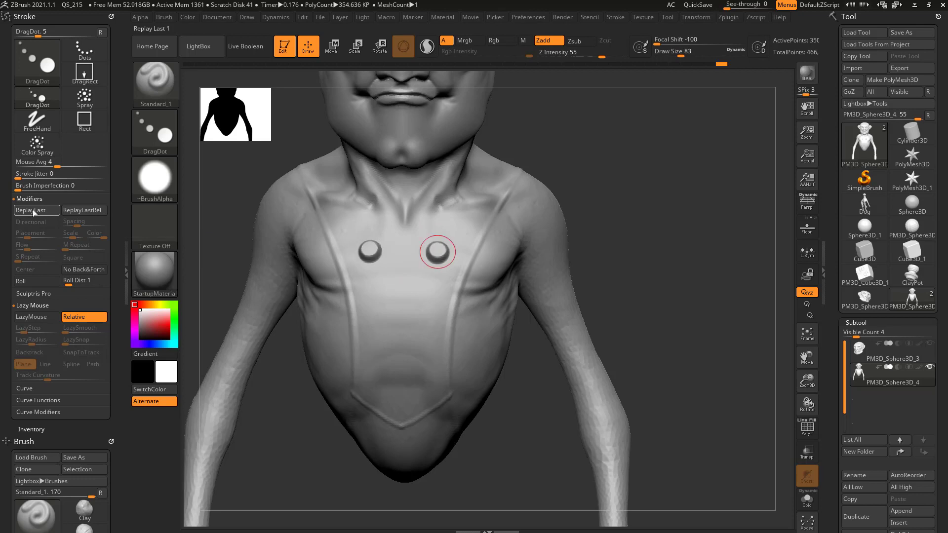
{"action": "left_click", "coordinate": [32, 209]}
{"action": "left_click", "coordinate": [34, 208]}
{"action": "left_click", "coordinate": [33, 207]}
{"action": "left_click", "coordinate": [34, 207]}
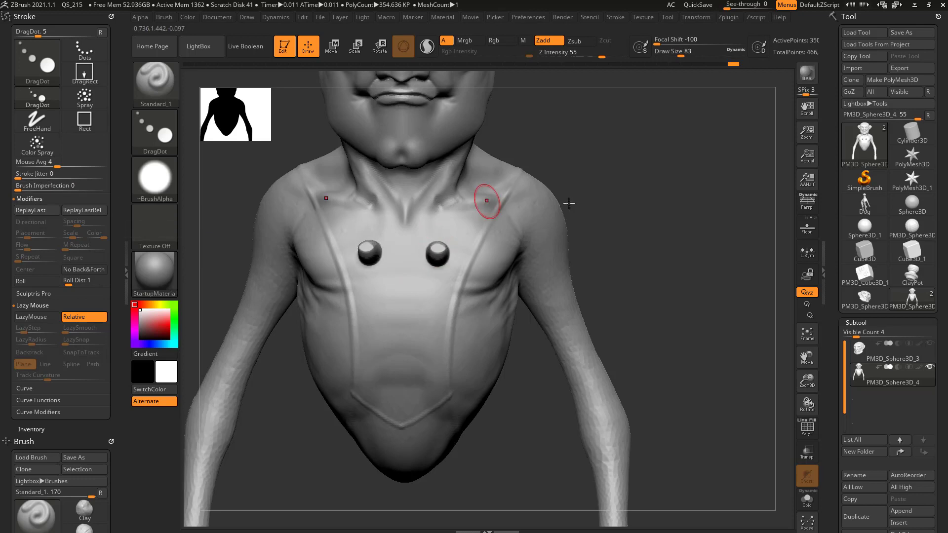
{"action": "mouse_move", "coordinate": [644, 244]}
{"action": "left_mouse_down"}
{"action": "mouse_move", "coordinate": [677, 247]}
{"action": "mouse_move", "coordinate": [642, 245]}
{"action": "mouse_move", "coordinate": [662, 243]}
{"action": "left_mouse_up"}
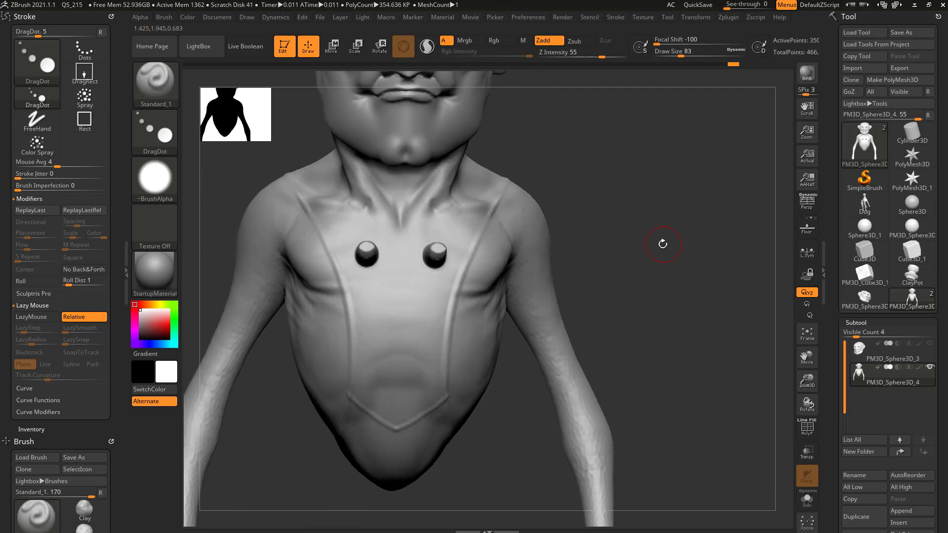
{"action": "key", "text": "ctrl+z"}
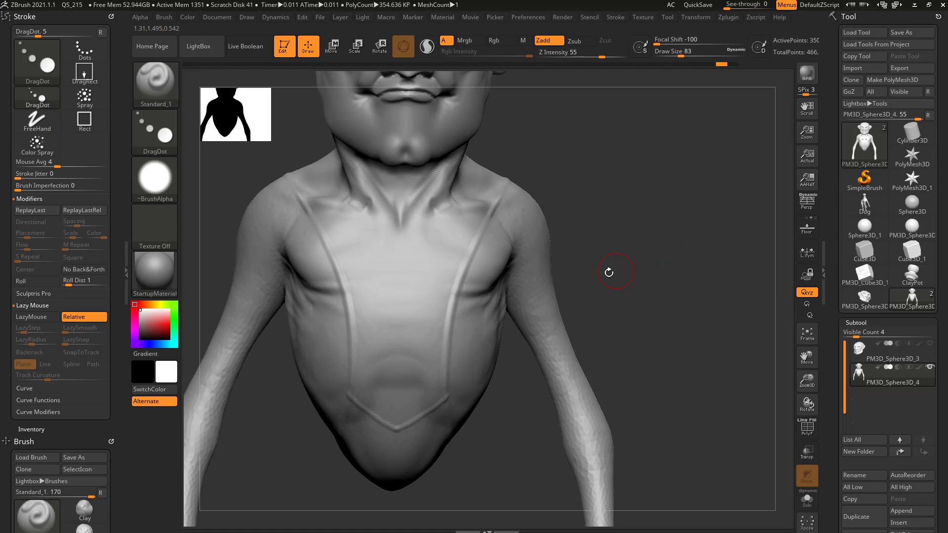
Switch to the Dots stroke with Alpha Off, test a stroke down the chest, and undo it.
{"action": "left_click", "coordinate": [152, 137]}
{"action": "left_click", "coordinate": [212, 142]}
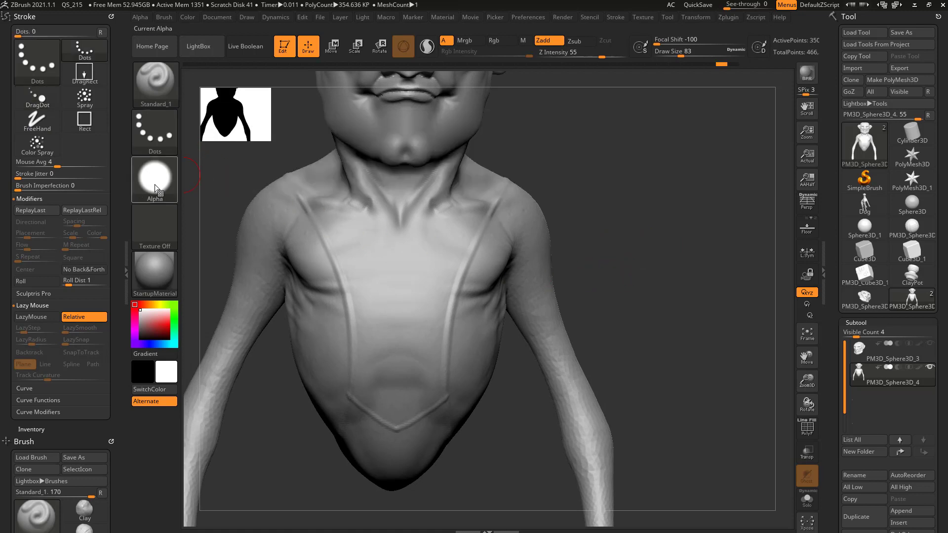
{"action": "left_click", "coordinate": [154, 178]}
{"action": "left_click", "coordinate": [212, 187]}
{"action": "left_click_drag", "start_coordinate": [450, 231], "coordinate": [429, 348]}
{"action": "key", "text": "ctrl+z"}
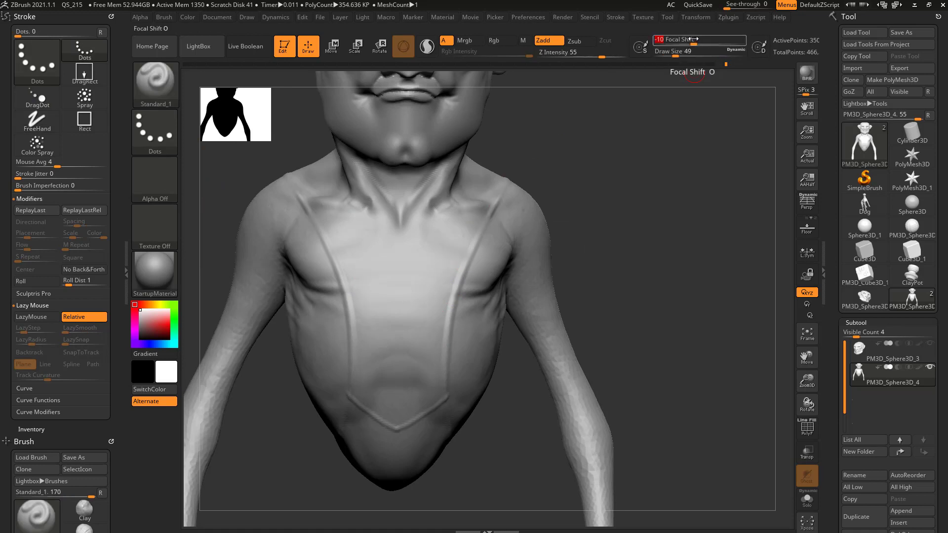
Set Focal Shift to 0, test ReplayLast on a long Dots stroke down the chest, and undo everything.
{"action": "left_click_drag", "start_coordinate": [694, 39], "coordinate": [699, 39]}
{"action": "mouse_move", "coordinate": [450, 226]}
{"action": "left_mouse_down"}
{"action": "mouse_move", "coordinate": [430, 348]}
{"action": "mouse_move", "coordinate": [437, 438]}
{"action": "left_mouse_up"}
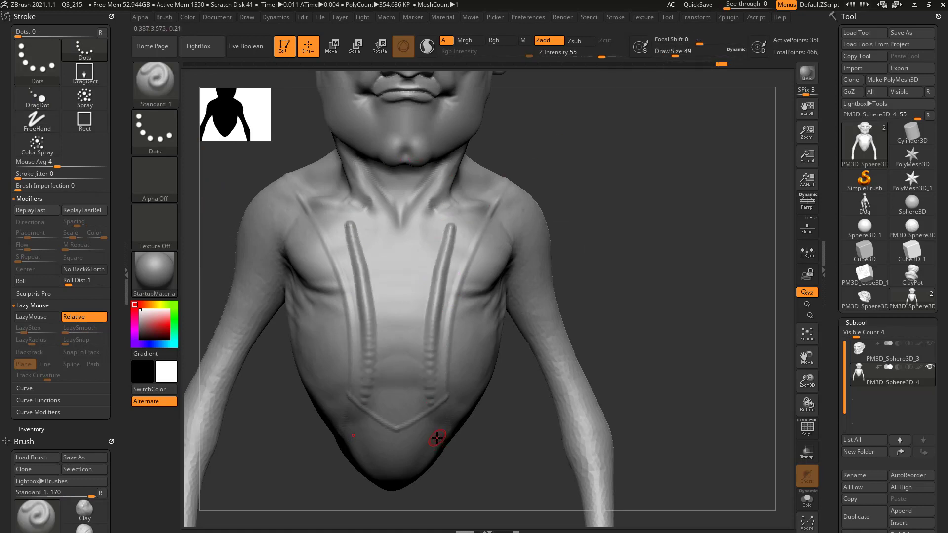
{"action": "left_click", "coordinate": [33, 209]}
{"action": "left_click", "coordinate": [34, 210]}
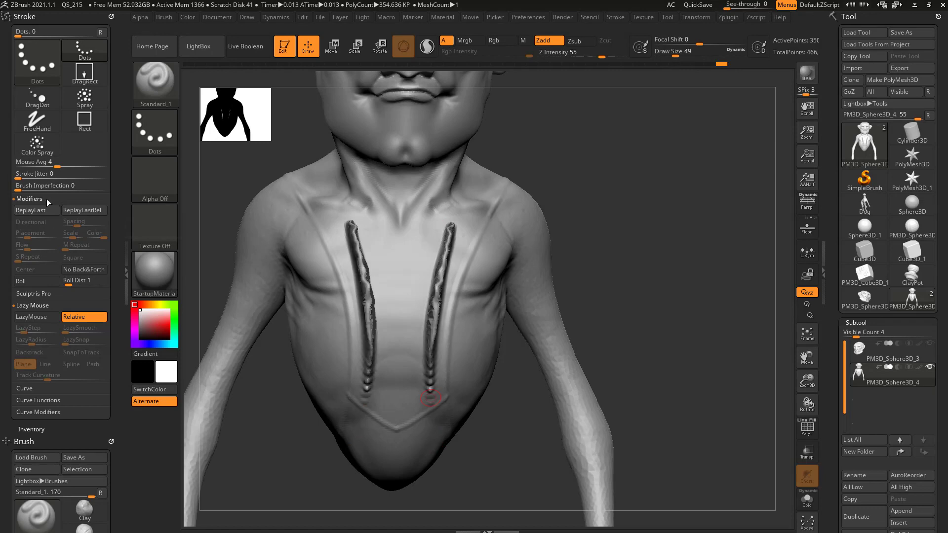
{"action": "mouse_move", "coordinate": [651, 193]}
{"action": "left_mouse_down"}
{"action": "mouse_move", "coordinate": [676, 195]}
{"action": "mouse_move", "coordinate": [639, 202]}
{"action": "mouse_move", "coordinate": [614, 224]}
{"action": "mouse_move", "coordinate": [667, 209]}
{"action": "left_mouse_up"}
{"action": "key", "text": "ctrl"}
{"action": "key", "text": "ctrl+z"}
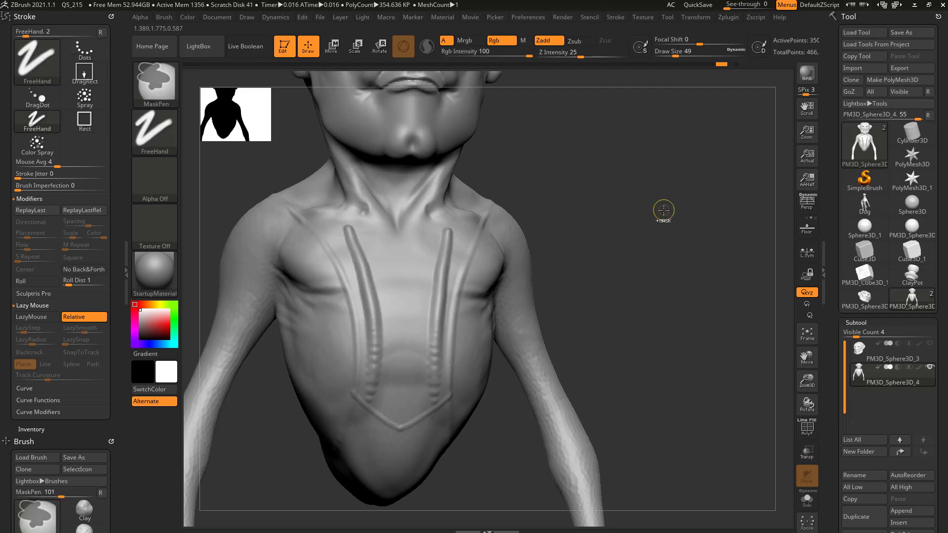
{"action": "key", "text": "ctrl+z"}
Set Draw Size to 56, DragDot stroke, Alpha 06 and Focal Shift -100, and stamp a button pair on the upper chest.
{"action": "mouse_move", "coordinate": [662, 209]}
{"action": "left_mouse_down"}
{"action": "mouse_move", "coordinate": [637, 207]}
{"action": "mouse_move", "coordinate": [662, 199]}
{"action": "mouse_move", "coordinate": [610, 197]}
{"action": "left_mouse_up"}
{"action": "key", "text": "s"}
{"action": "left_click", "coordinate": [389, 261]}
{"action": "left_click", "coordinate": [155, 131]}
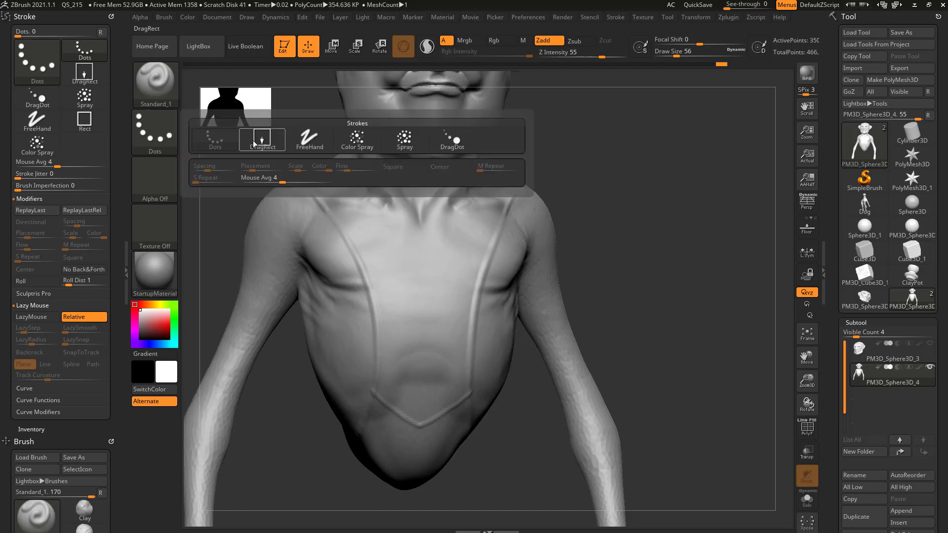
{"action": "left_click", "coordinate": [452, 141]}
{"action": "left_click", "coordinate": [163, 181]}
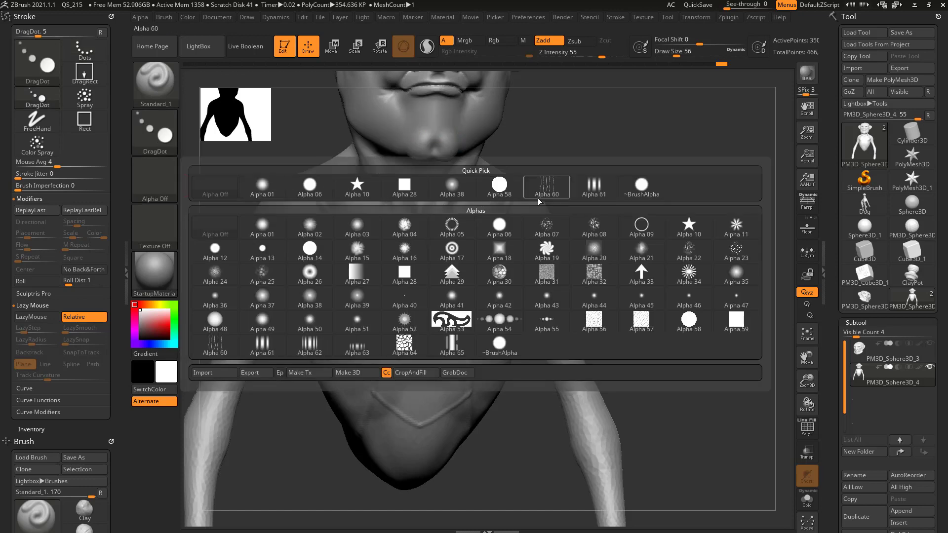
{"action": "left_click", "coordinate": [321, 187]}
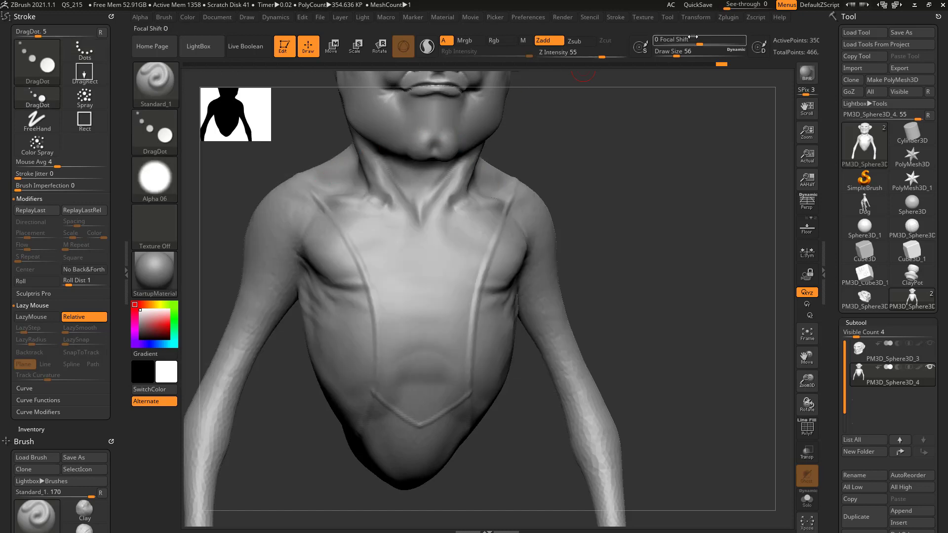
{"action": "left_click_drag", "start_coordinate": [693, 37], "coordinate": [645, 52]}
{"action": "left_click_drag", "start_coordinate": [408, 260], "coordinate": [387, 254]}
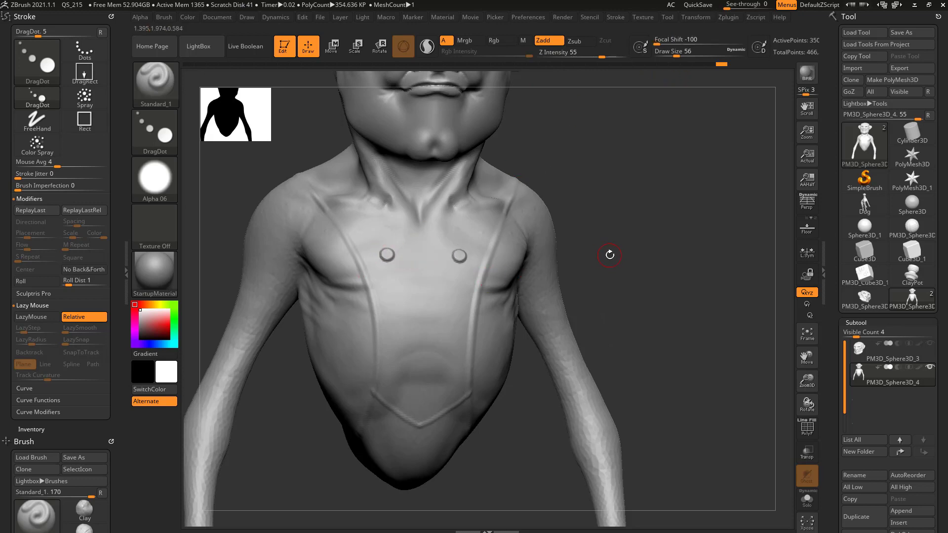
Replay the last button stamp repeatedly, inspect the raised shapes from the side, and undo all of it.
{"action": "key", "text": "1"}
{"action": "key", "text": "ctrl+1"}
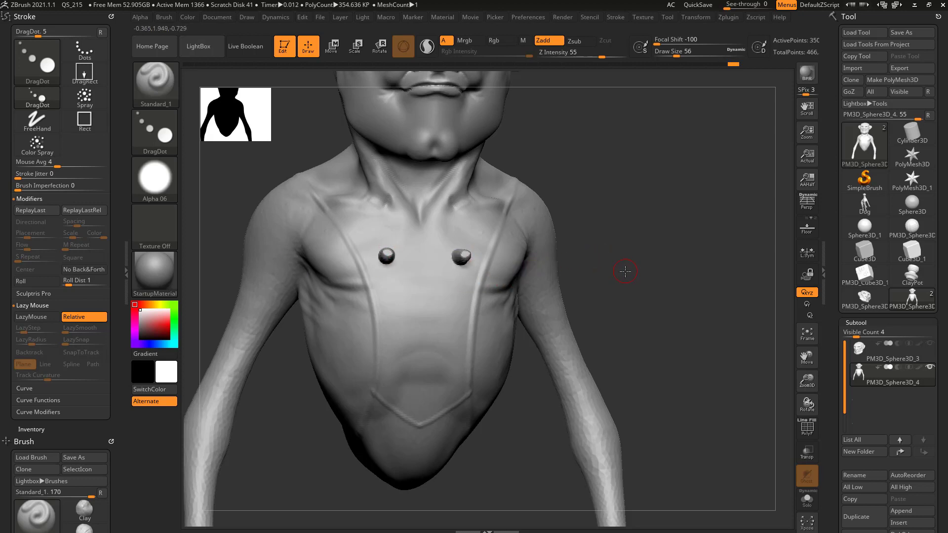
{"action": "left_click_drag", "start_coordinate": [616, 249], "coordinate": [656, 252]}
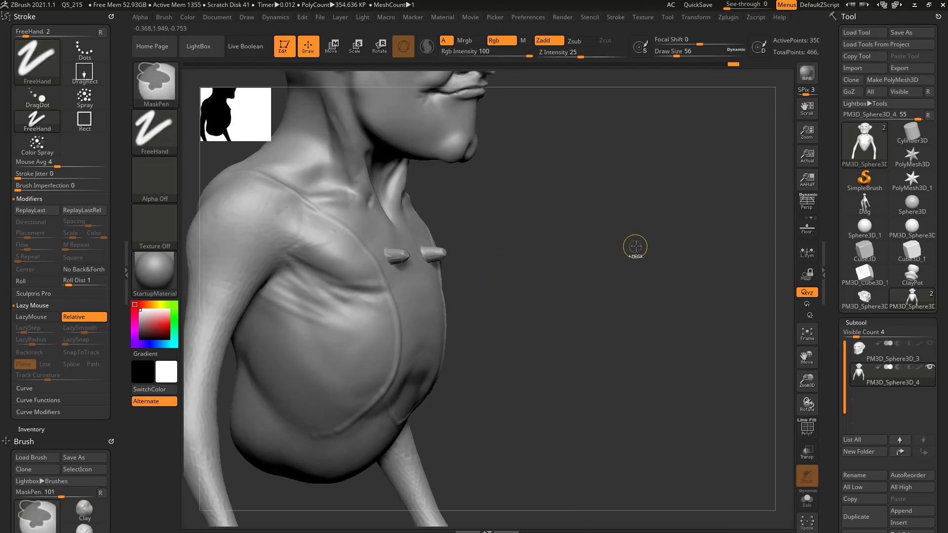
{"action": "key", "text": "ctrl+z"}
{"action": "key", "text": "ctrl+z"}
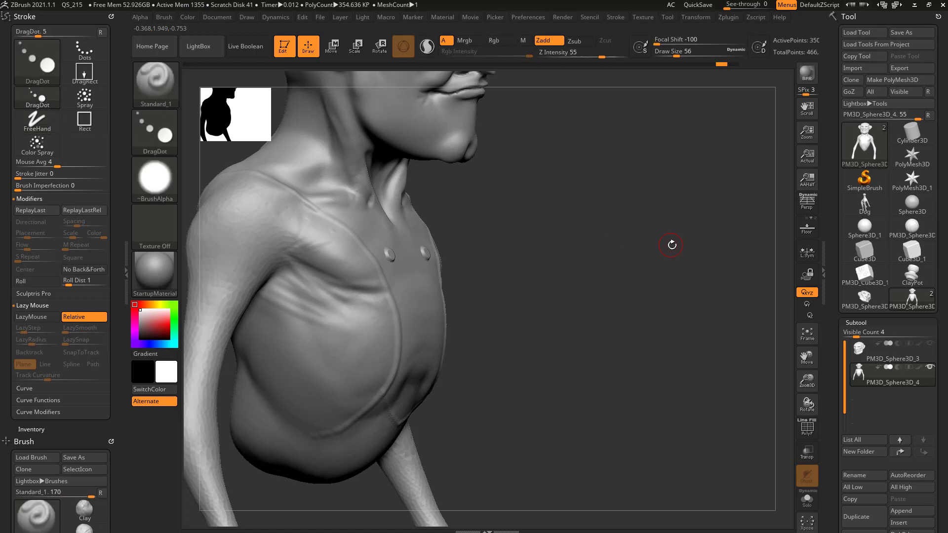
{"action": "left_click_drag", "start_coordinate": [669, 245], "coordinate": [623, 244]}
{"action": "key", "text": "ctrl+z"}
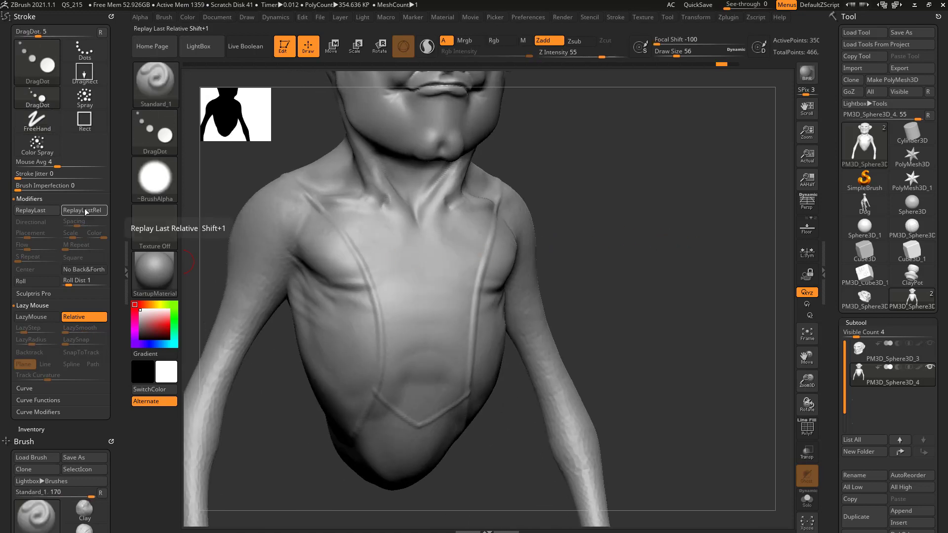
Test another DragDot button stamp on the chest from a lower viewing angle and undo it.
{"action": "left_click_drag", "start_coordinate": [621, 203], "coordinate": [588, 196]}
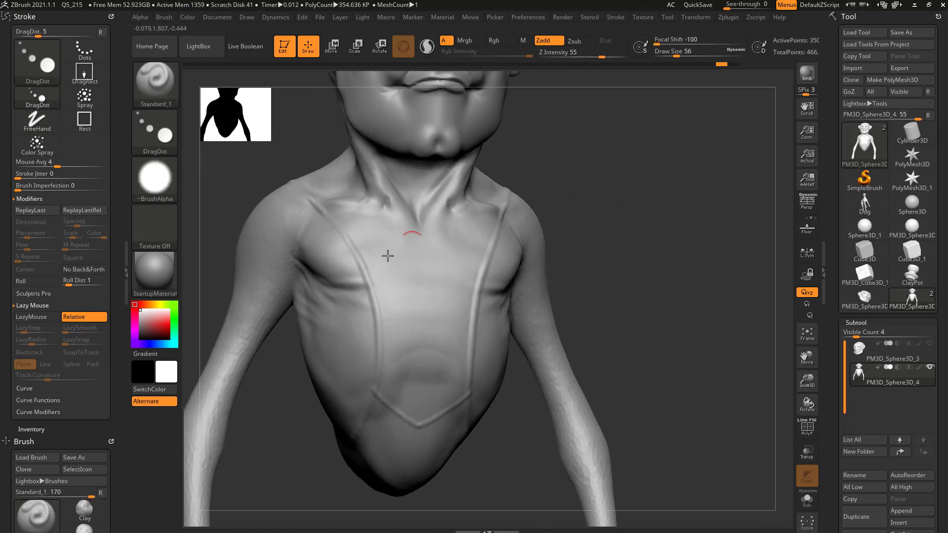
{"action": "left_click_drag", "start_coordinate": [634, 277], "coordinate": [619, 244]}
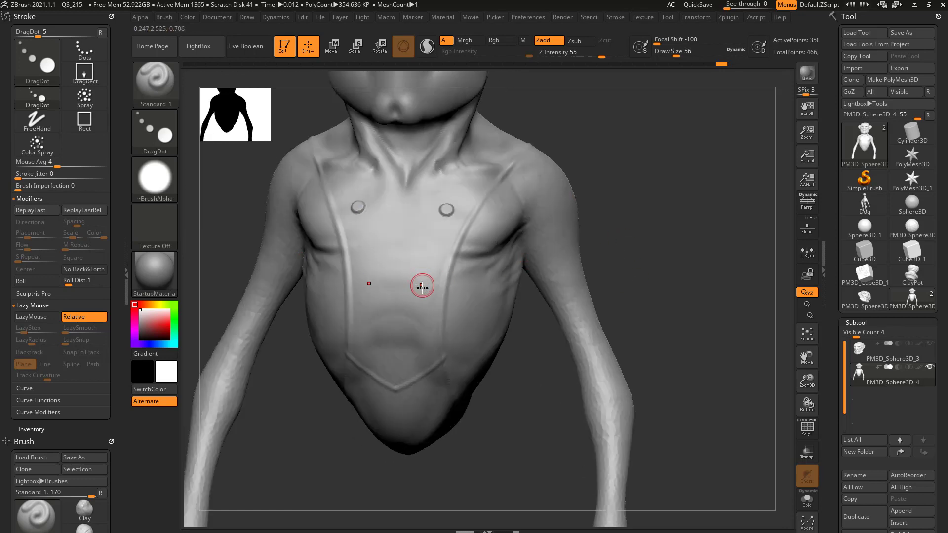
{"action": "left_click", "coordinate": [414, 283]}
{"action": "key", "text": "ctrl+z"}
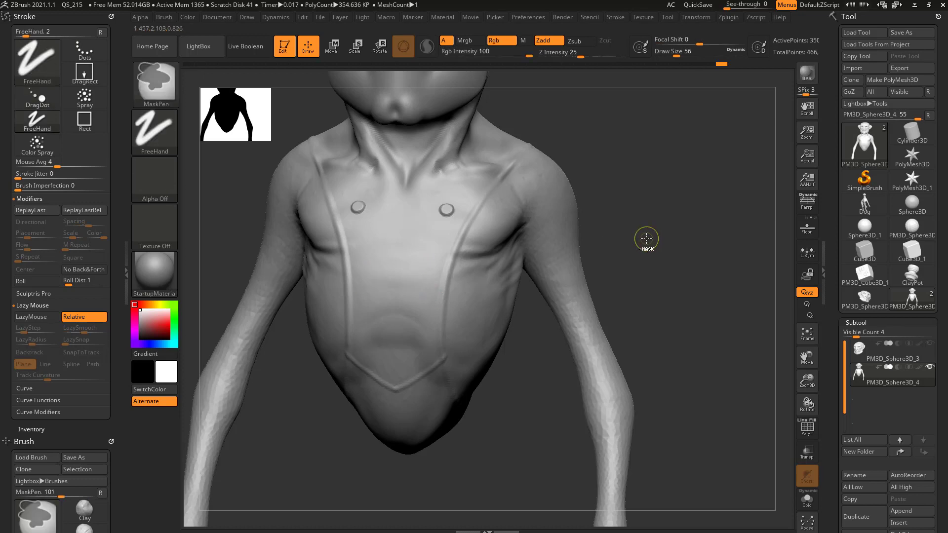
{"action": "mouse_move", "coordinate": [646, 224]}
{"action": "left_mouse_down"}
{"action": "mouse_move", "coordinate": [660, 220]}
{"action": "mouse_move", "coordinate": [612, 228]}
{"action": "left_mouse_up"}
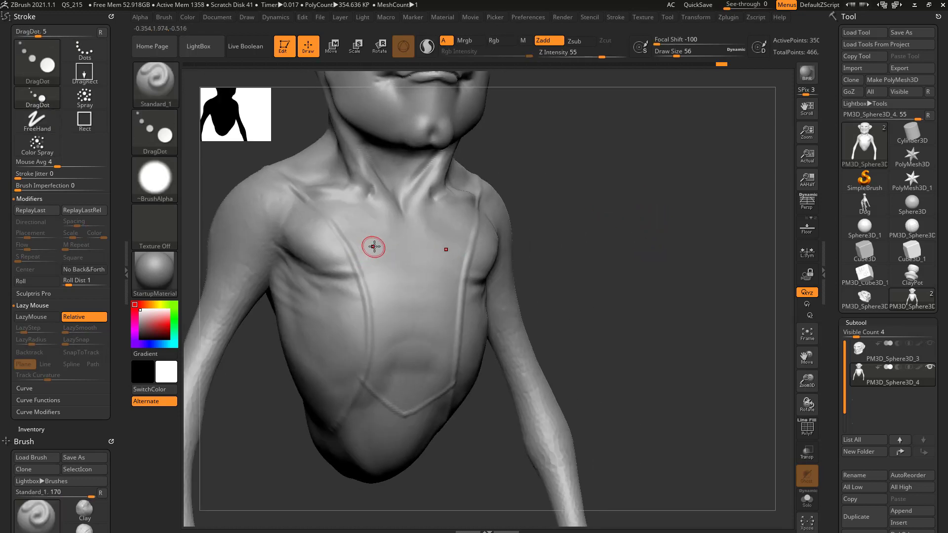
Stamp a button pair on the upper chest and repeat it across the torso with Replay Last Relative.
{"action": "left_click", "coordinate": [364, 239]}
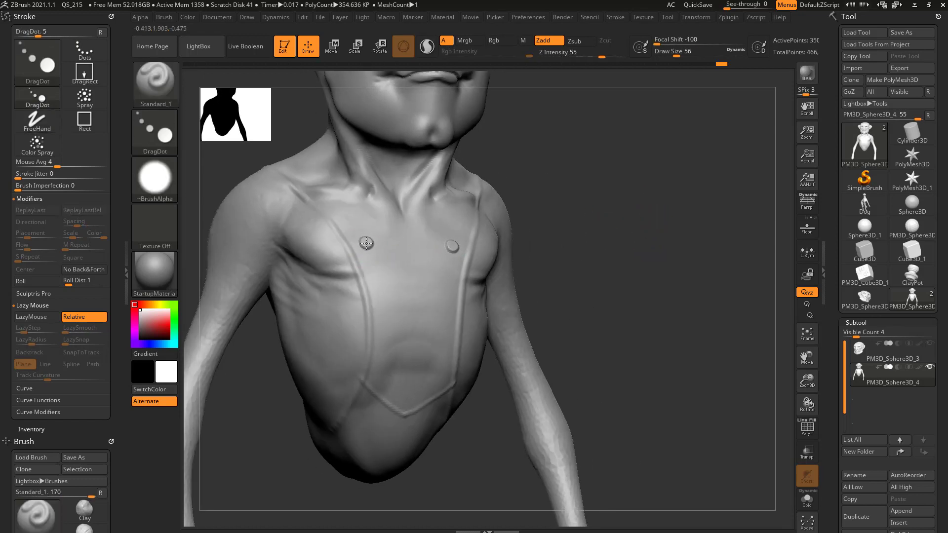
{"action": "key", "text": "shift"}
{"action": "left_click", "coordinate": [390, 317]}
{"action": "left_click", "coordinate": [348, 326]}
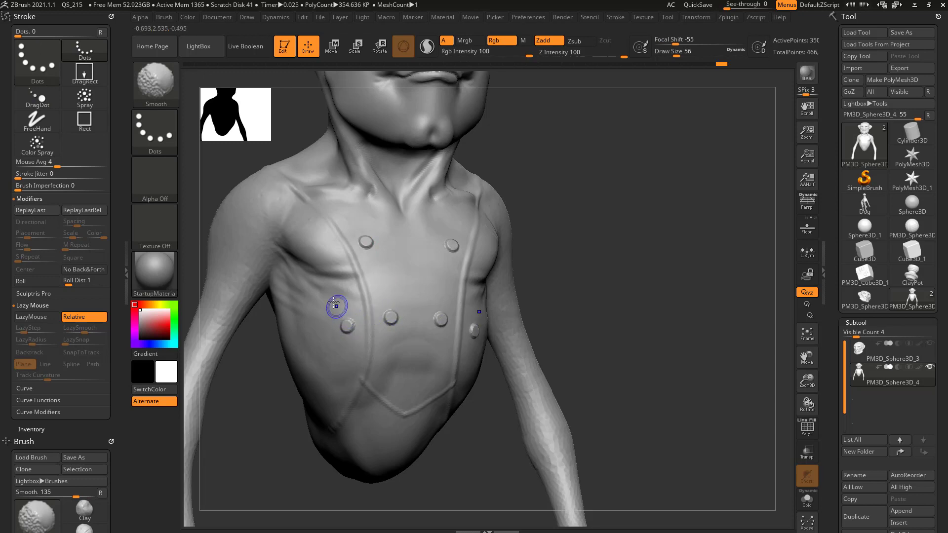
{"action": "left_click", "coordinate": [317, 244]}
{"action": "left_click", "coordinate": [313, 328]}
{"action": "left_click", "coordinate": [331, 381]}
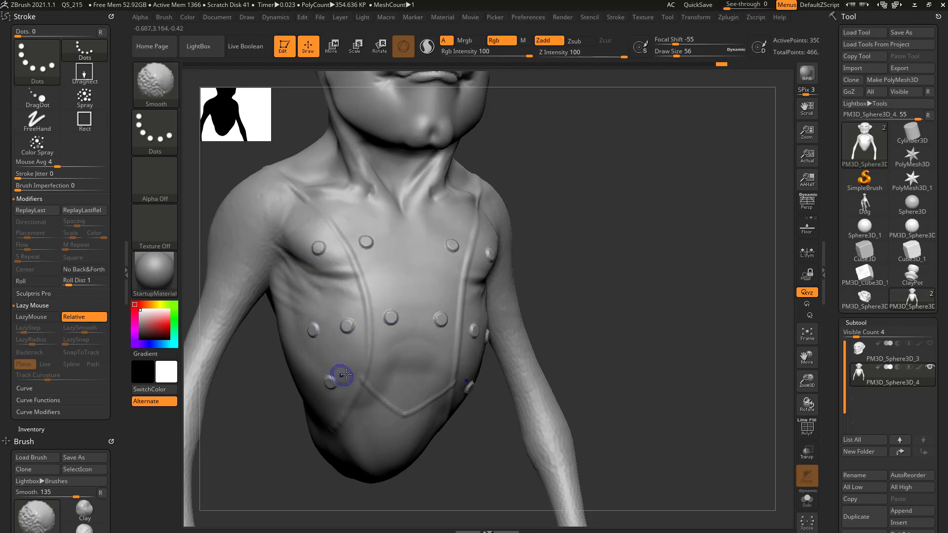
{"action": "left_click", "coordinate": [392, 362]}
{"action": "left_click", "coordinate": [386, 268]}
{"action": "left_click", "coordinate": [342, 291]}
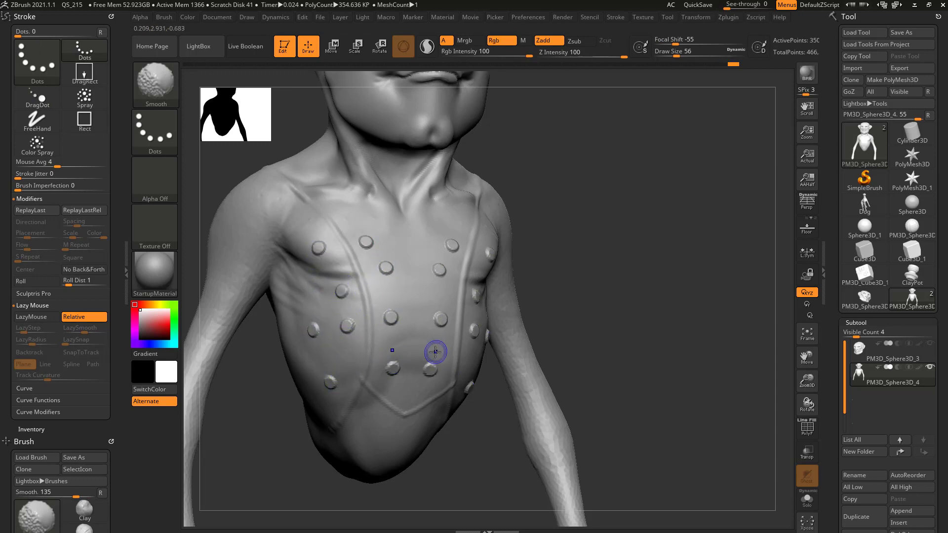
Undo all the button stamps scattered across the torso.
{"action": "key", "text": "ctrl+z"}
{"action": "key", "text": "ctrl+z"}
{"action": "key", "text": "ctrl+z"}
{"action": "key", "text": "ctrl+z"}
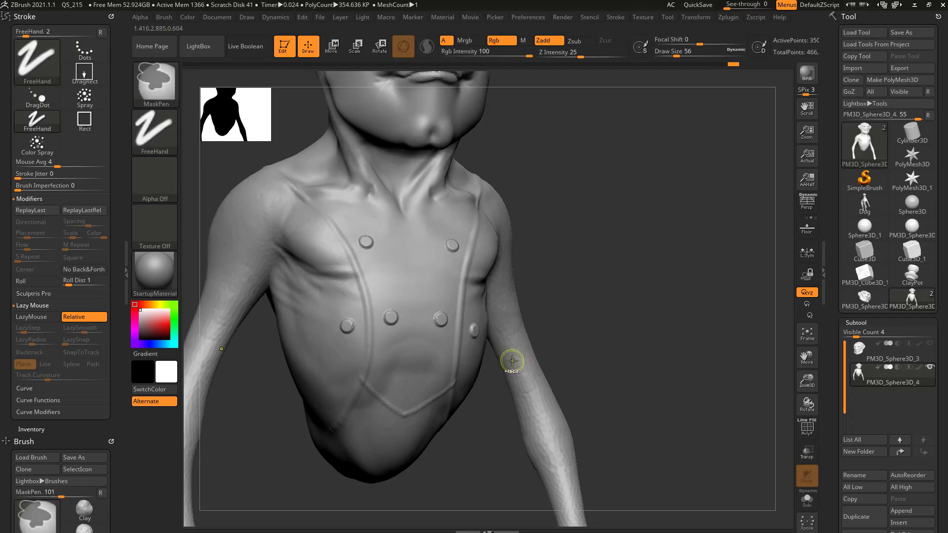
{"action": "key", "text": "ctrl+z"}
{"action": "key", "text": "ctrl+z"}
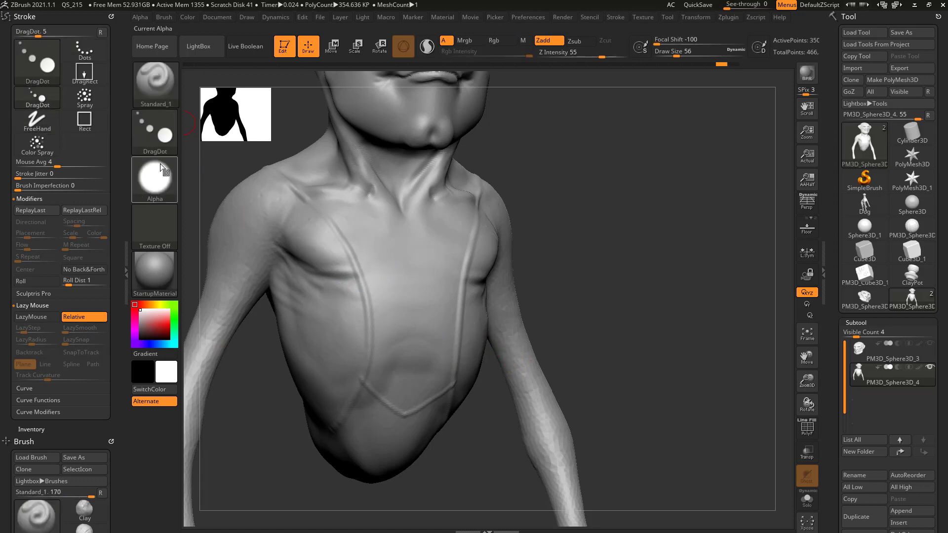
Switch the brush to the Dots stroke and turn its alpha off.
{"action": "left_click", "coordinate": [165, 153]}
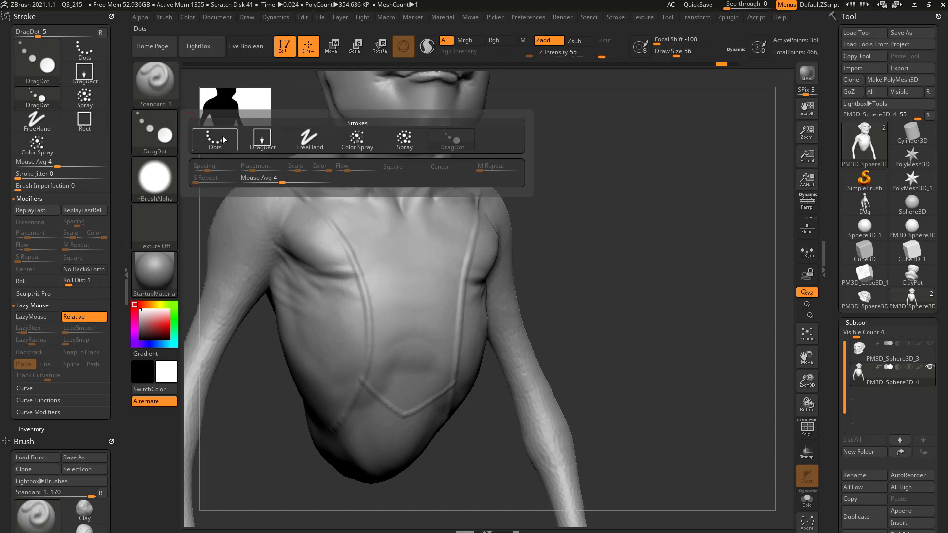
{"action": "left_click", "coordinate": [215, 143]}
{"action": "left_click", "coordinate": [154, 178]}
{"action": "left_click", "coordinate": [194, 196]}
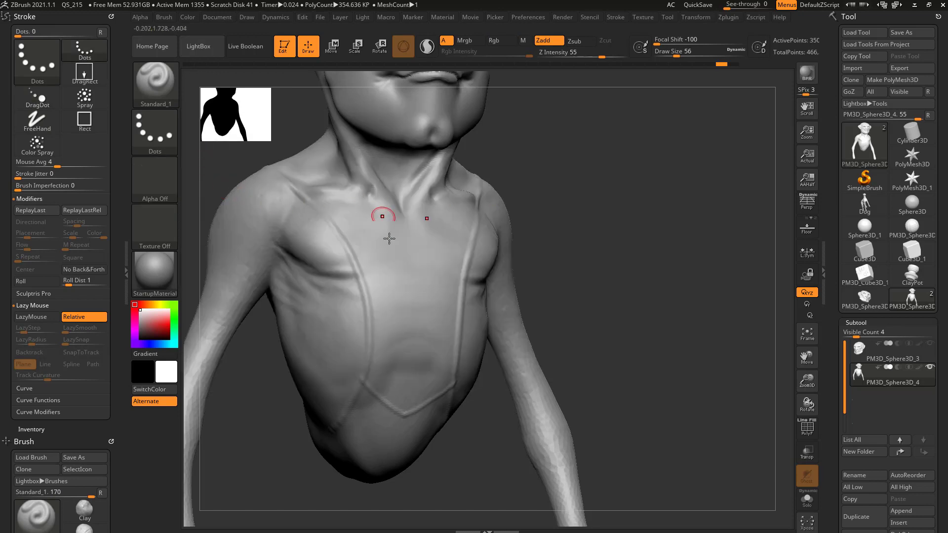
Set Draw Size to 41, undo a short test stroke on the chest, and set Focal Shift to 0.
{"action": "key", "text": "s"}
{"action": "mouse_move", "coordinate": [390, 272]}
{"action": "left_mouse_down"}
{"action": "mouse_move", "coordinate": [366, 247]}
{"action": "mouse_move", "coordinate": [372, 259]}
{"action": "left_mouse_up"}
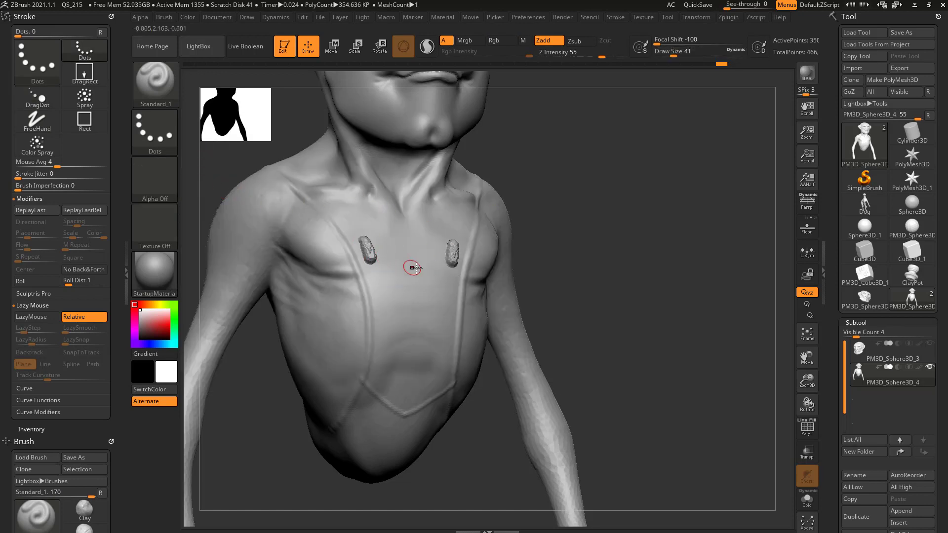
{"action": "key", "text": "ctrl+z"}
{"action": "left_click_drag", "start_coordinate": [676, 44], "coordinate": [683, 32]}
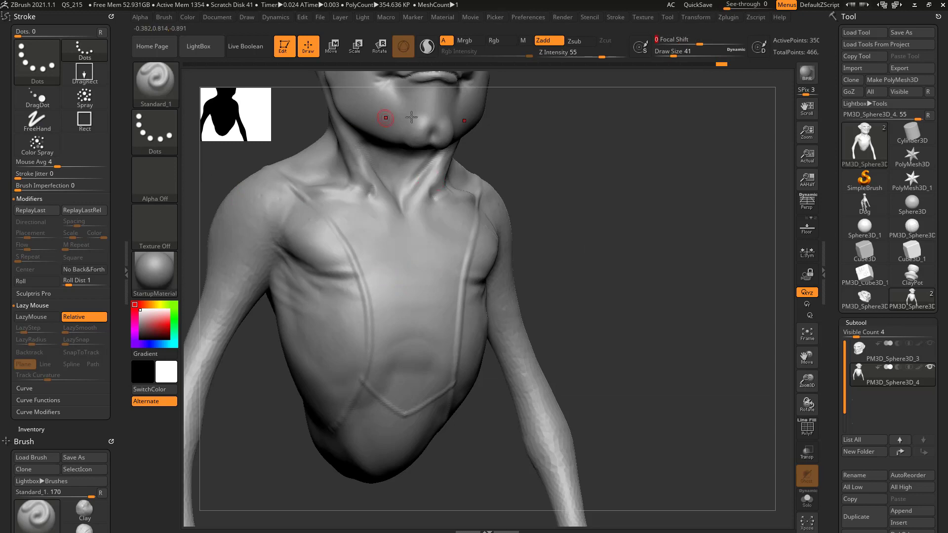
Draw a short raised stroke on the upper chest and repeat it across the torso with Replay Last Relative.
{"action": "left_click_drag", "start_coordinate": [356, 228], "coordinate": [431, 281]}
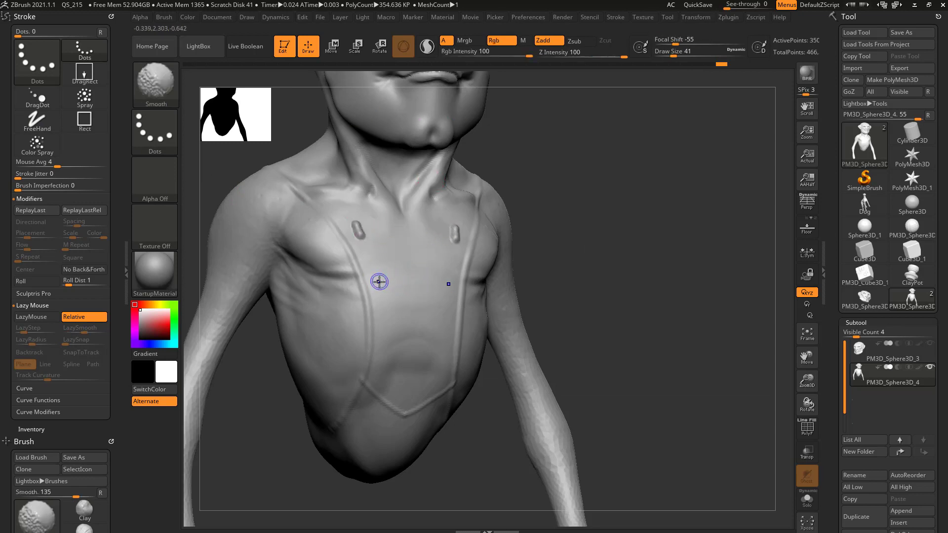
{"action": "mouse_move", "coordinate": [378, 284]}
{"action": "left_mouse_down"}
{"action": "mouse_move", "coordinate": [384, 296]}
{"action": "mouse_move", "coordinate": [335, 299]}
{"action": "mouse_move", "coordinate": [306, 327]}
{"action": "left_mouse_up"}
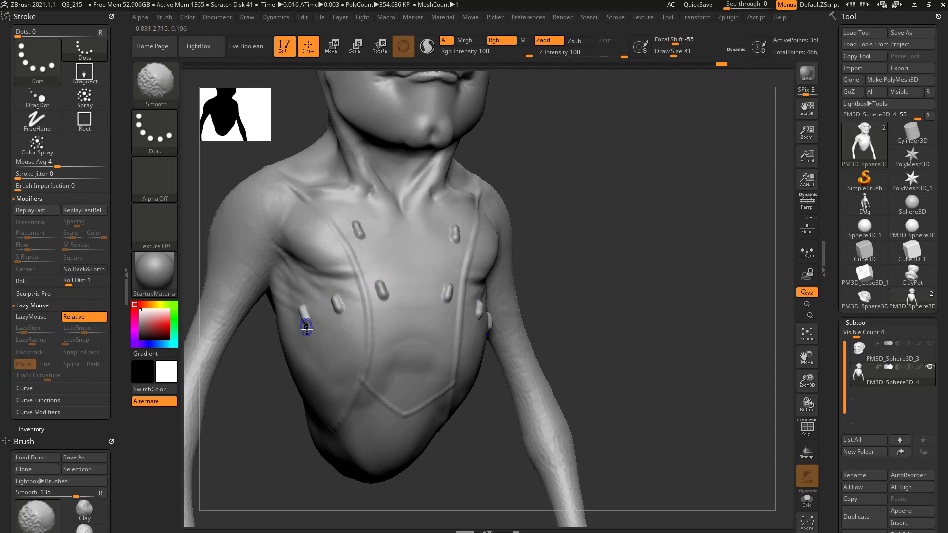
{"action": "left_click", "coordinate": [331, 343]}
{"action": "left_click", "coordinate": [352, 337]}
{"action": "left_click", "coordinate": [380, 333]}
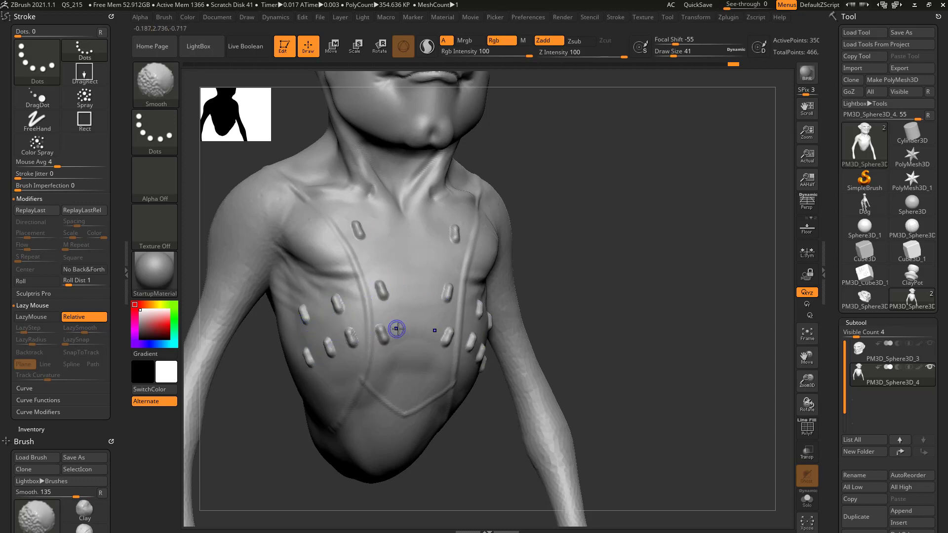
{"action": "left_click", "coordinate": [405, 334]}
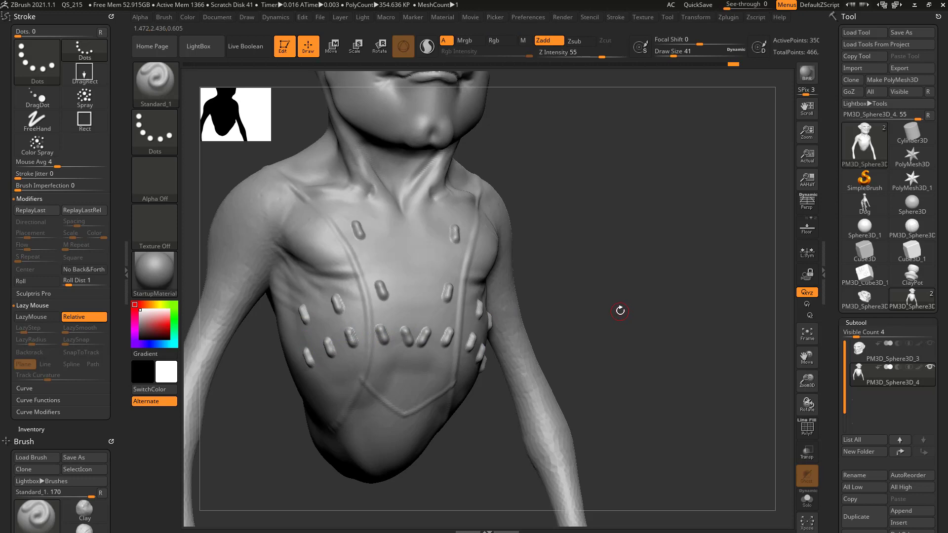
Switch the brush to Zsub and replay the last stroke as carved dents between the raised strokes on the chest.
{"action": "left_click", "coordinate": [574, 42]}
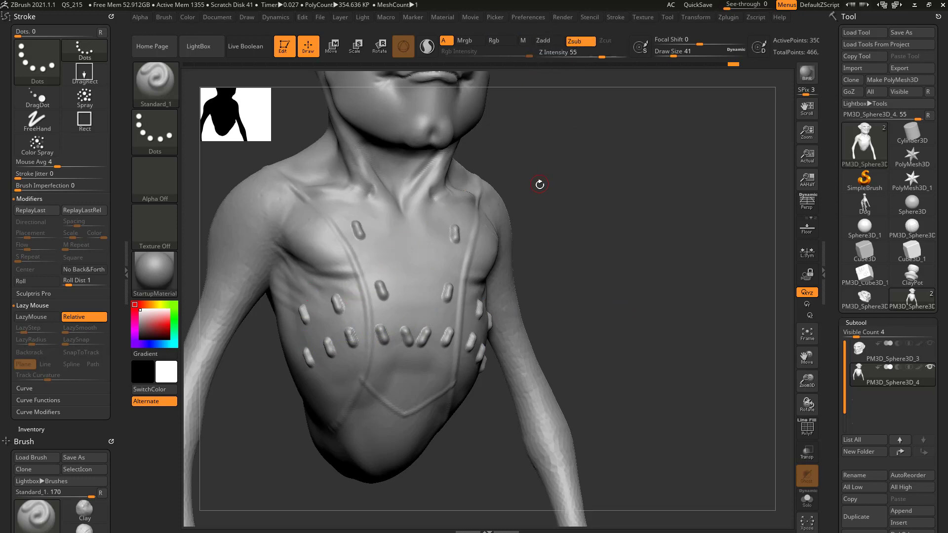
{"action": "left_click_drag", "start_coordinate": [373, 255], "coordinate": [378, 268], "text": "shift"}
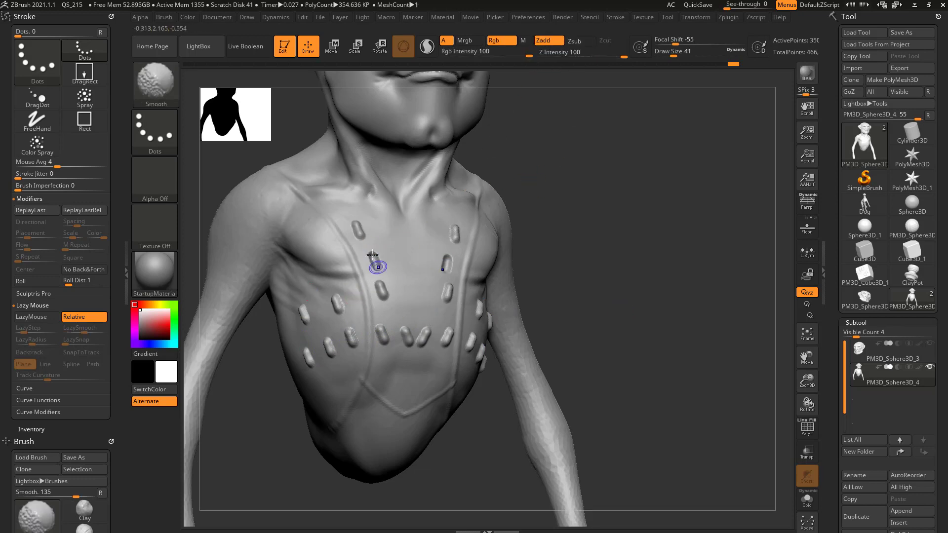
{"action": "left_click", "coordinate": [393, 238]}
{"action": "left_click", "coordinate": [402, 280]}
{"action": "left_click", "coordinate": [325, 256]}
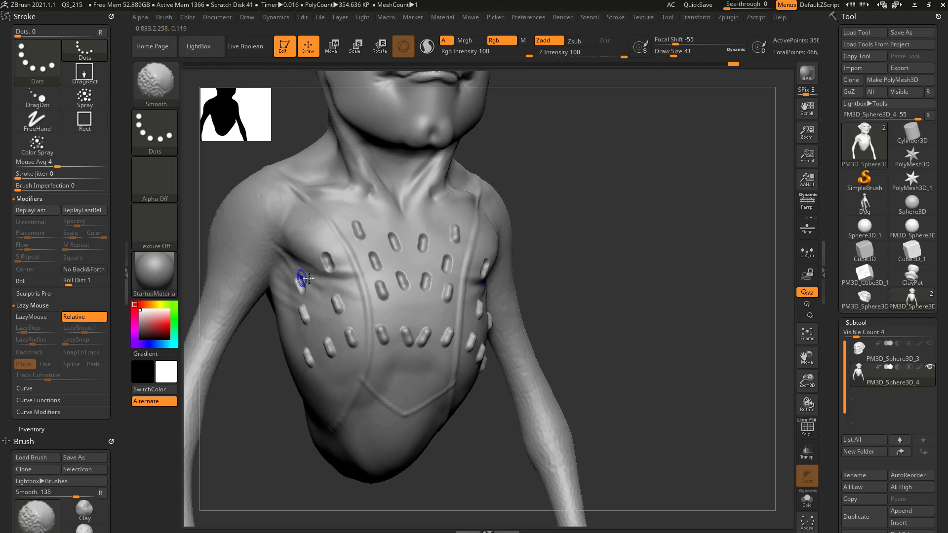
Undo all the raised and carved strokes replayed across the torso.
{"action": "key", "text": "ctrl+z"}
{"action": "key", "text": "ctrl+z"}
{"action": "key", "text": "ctrl+z"}
{"action": "key", "text": "ctrl+z"}
{"action": "key", "text": "ctrl+z"}
{"action": "key", "text": "ctrl+z"}
{"action": "key", "text": "ctrl+z"}
{"action": "key", "text": "ctrl+z"}
{"action": "key", "text": "ctrl+z"}
{"action": "key", "text": "ctrl+z"}
{"action": "key", "text": "ctrl+z"}
{"action": "key", "text": "ctrl+z"}
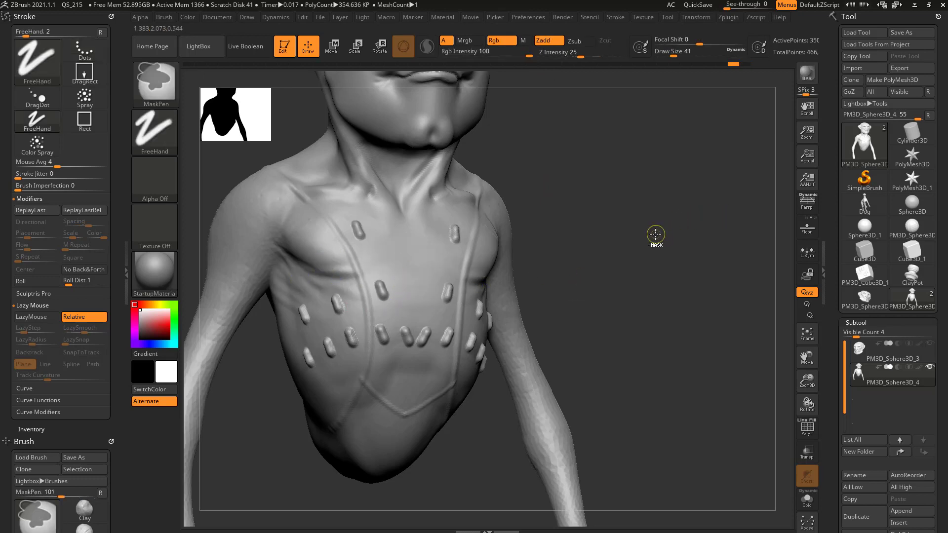
{"action": "key", "text": "ctrl+z"}
{"action": "key", "text": "ctrl+z"}
{"action": "key", "text": "ctrl+z"}
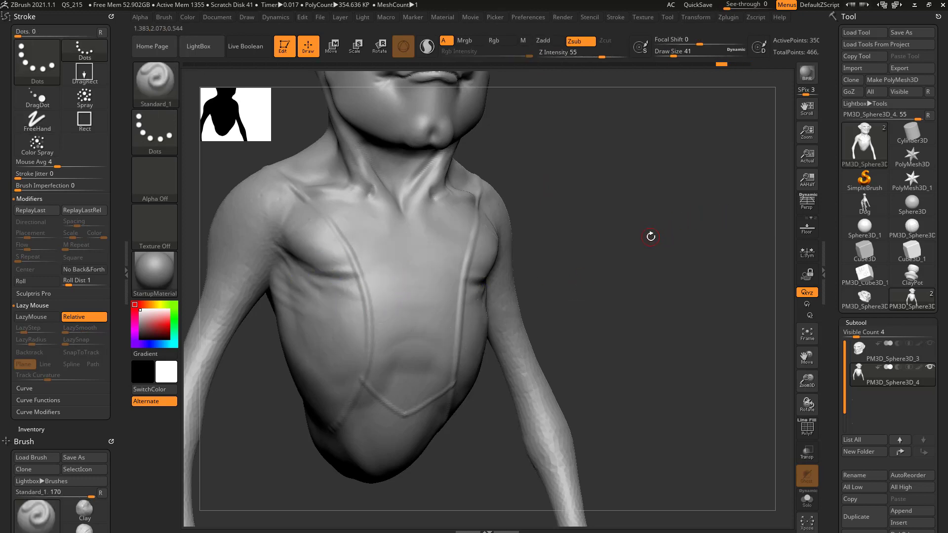
Select the Standard brush and turn off its LazyMouse.
{"action": "key", "text": "b"}
{"action": "key", "text": "s"}
{"action": "key", "text": "t"}
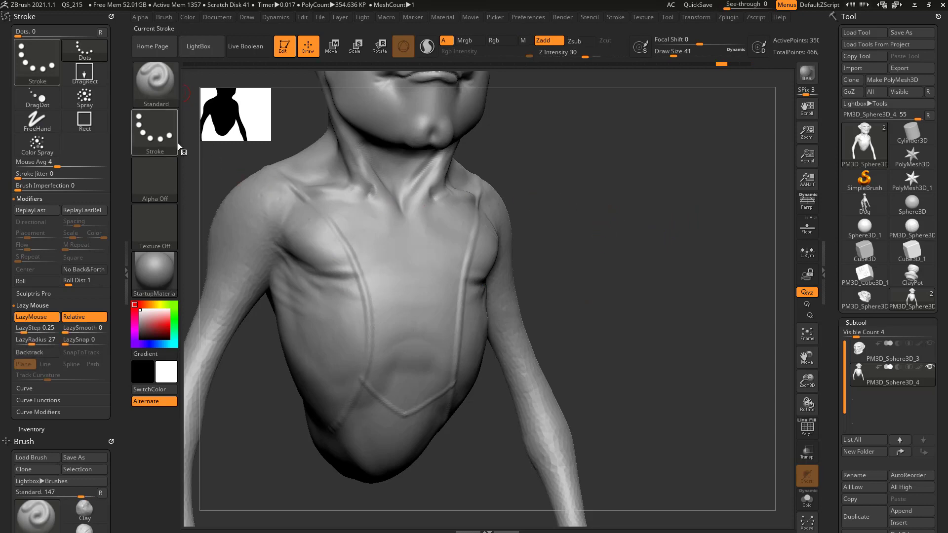
{"action": "left_click", "coordinate": [46, 317]}
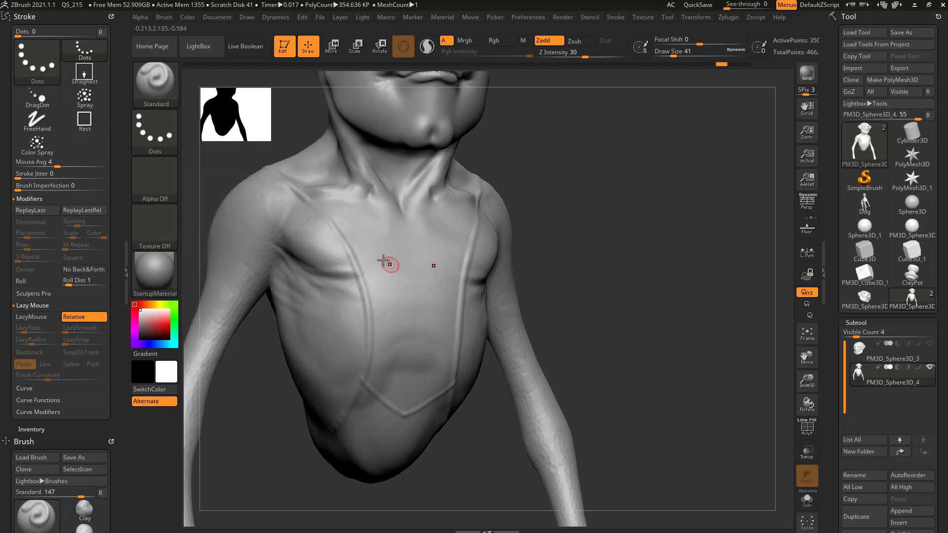
Test two long strokes down the chest with LazyMouse off, undoing each one.
{"action": "mouse_move", "coordinate": [363, 220]}
{"action": "left_mouse_down"}
{"action": "mouse_move", "coordinate": [387, 271]}
{"action": "mouse_move", "coordinate": [395, 360]}
{"action": "left_mouse_up"}
{"action": "key", "text": "ctrl+z"}
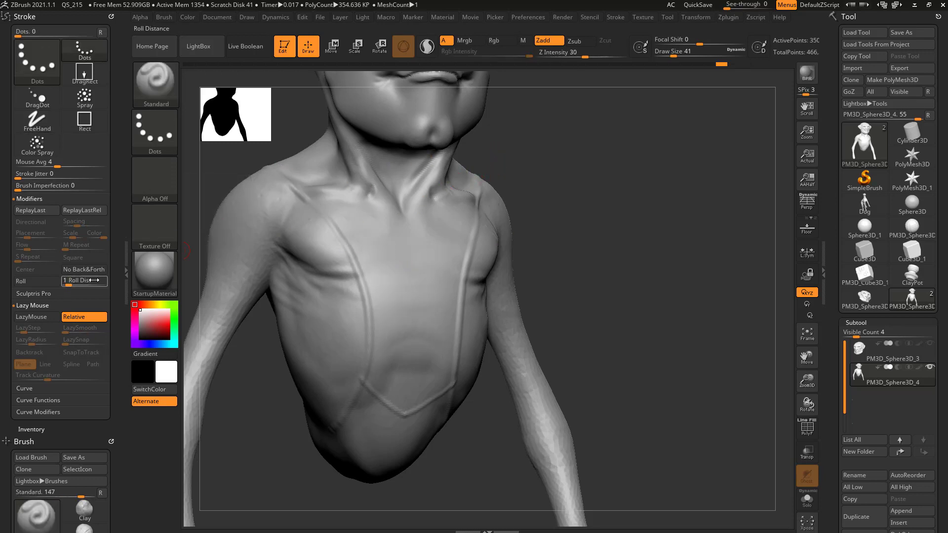
{"action": "mouse_move", "coordinate": [355, 212]}
{"action": "left_mouse_down"}
{"action": "mouse_move", "coordinate": [370, 393]}
{"action": "mouse_move", "coordinate": [390, 388]}
{"action": "left_mouse_up"}
{"action": "key", "text": "ctrl+z"}
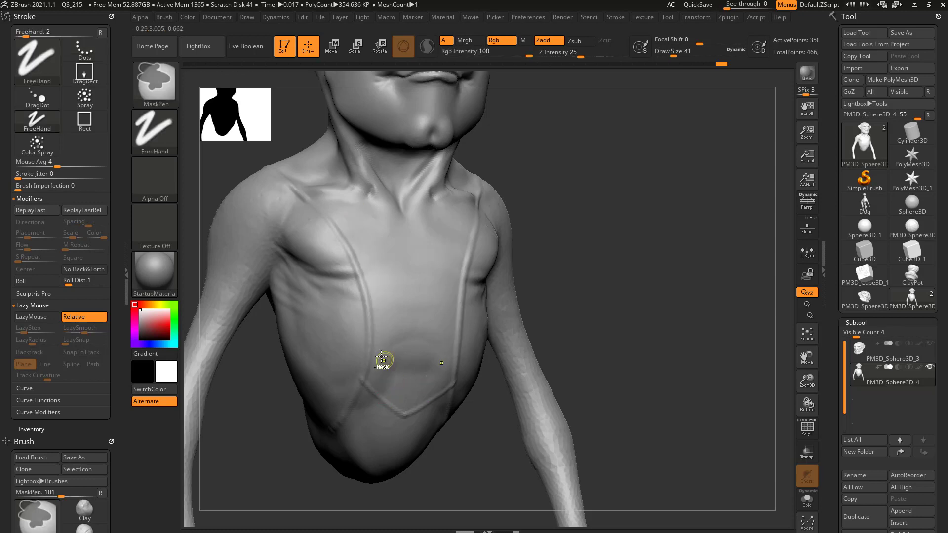
Turn LazyMouse on to test a long stroke down the chest, undo the stroke and turn LazyMouse off again.
{"action": "left_click", "coordinate": [31, 317]}
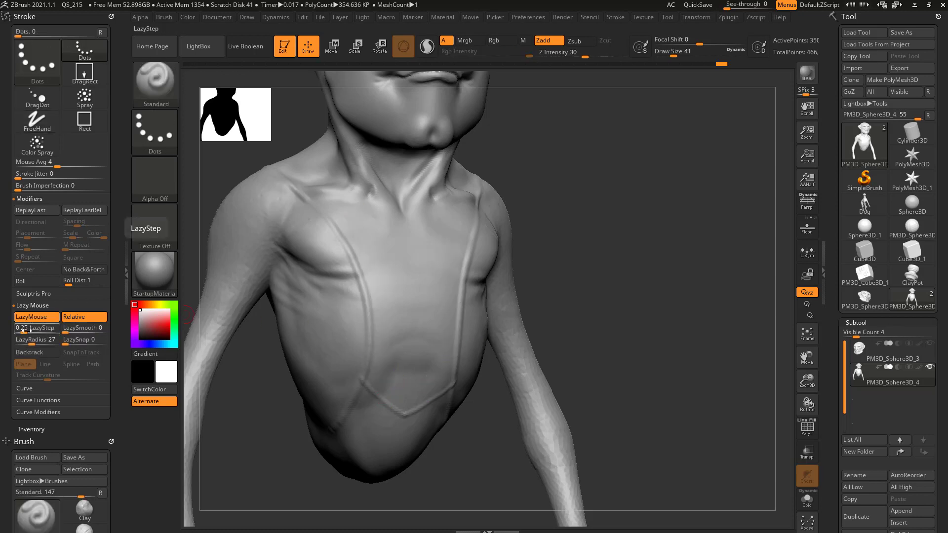
{"action": "mouse_move", "coordinate": [364, 218]}
{"action": "left_mouse_down"}
{"action": "mouse_move", "coordinate": [390, 281]}
{"action": "mouse_move", "coordinate": [381, 388]}
{"action": "left_mouse_up"}
{"action": "key", "text": "ctrl+z"}
{"action": "left_click", "coordinate": [32, 317]}
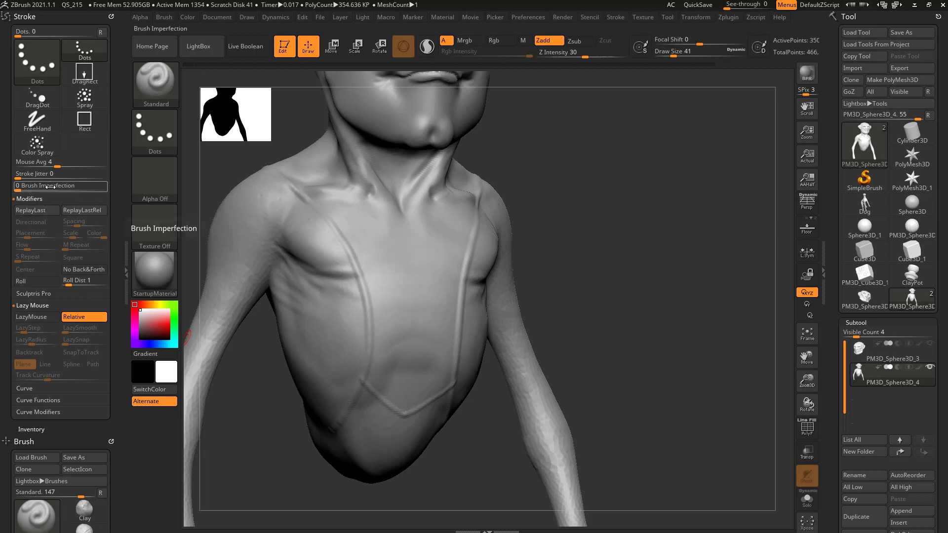
Test a long stroke down the torso with Mouse Avg at 15, undo it and set Mouse Avg to 5.
{"action": "left_click_drag", "start_coordinate": [58, 163], "coordinate": [106, 159]}
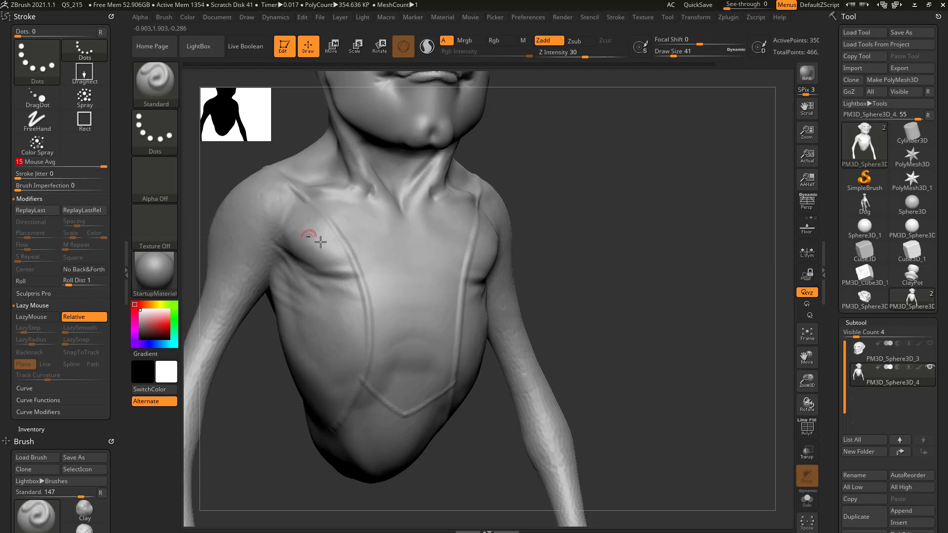
{"action": "mouse_move", "coordinate": [360, 207]}
{"action": "left_mouse_down"}
{"action": "mouse_move", "coordinate": [398, 306]}
{"action": "mouse_move", "coordinate": [376, 328]}
{"action": "mouse_move", "coordinate": [348, 314]}
{"action": "mouse_move", "coordinate": [323, 375]}
{"action": "left_mouse_up"}
{"action": "key", "text": "ctrl+z"}
{"action": "left_click_drag", "start_coordinate": [101, 163], "coordinate": [63, 163]}
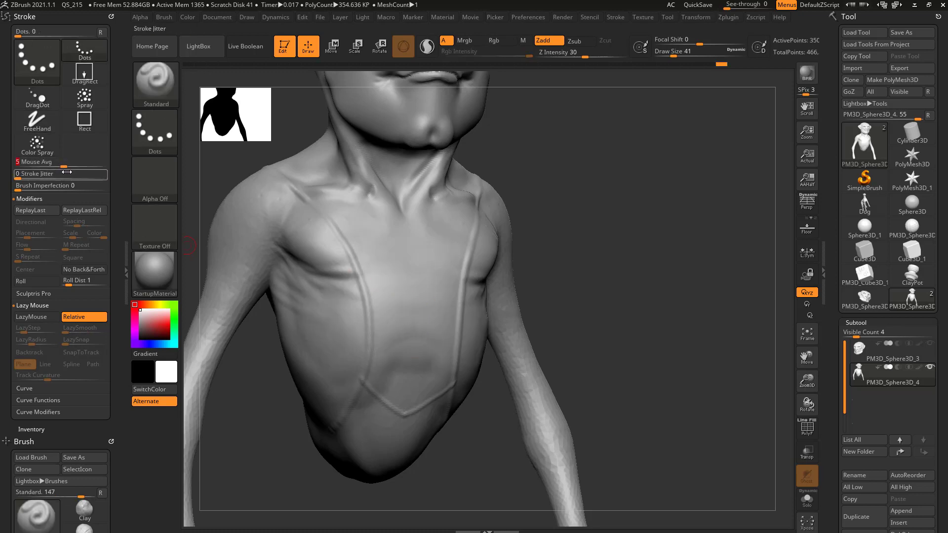